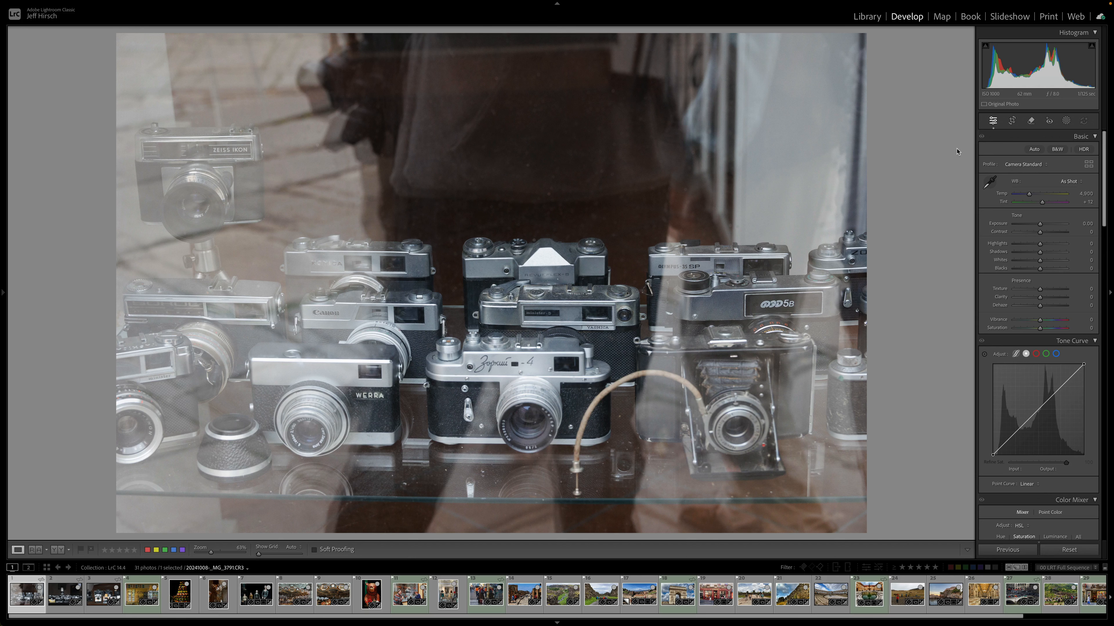
Apply Reflections removal to the camera shop window photo with quality set to Best
click(1031, 121)
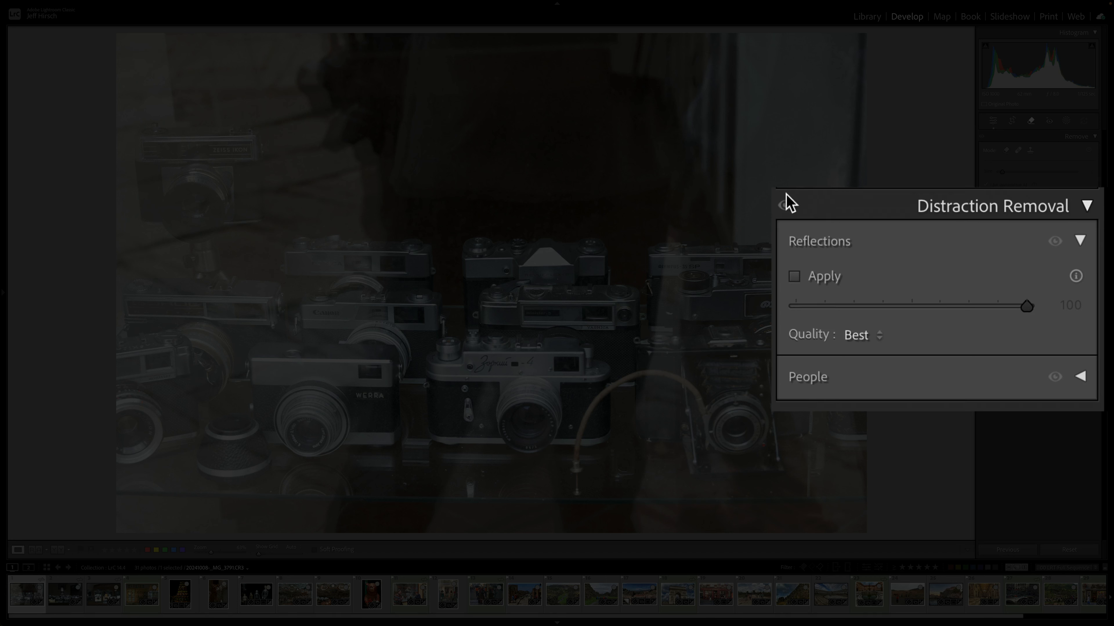
click(1081, 242)
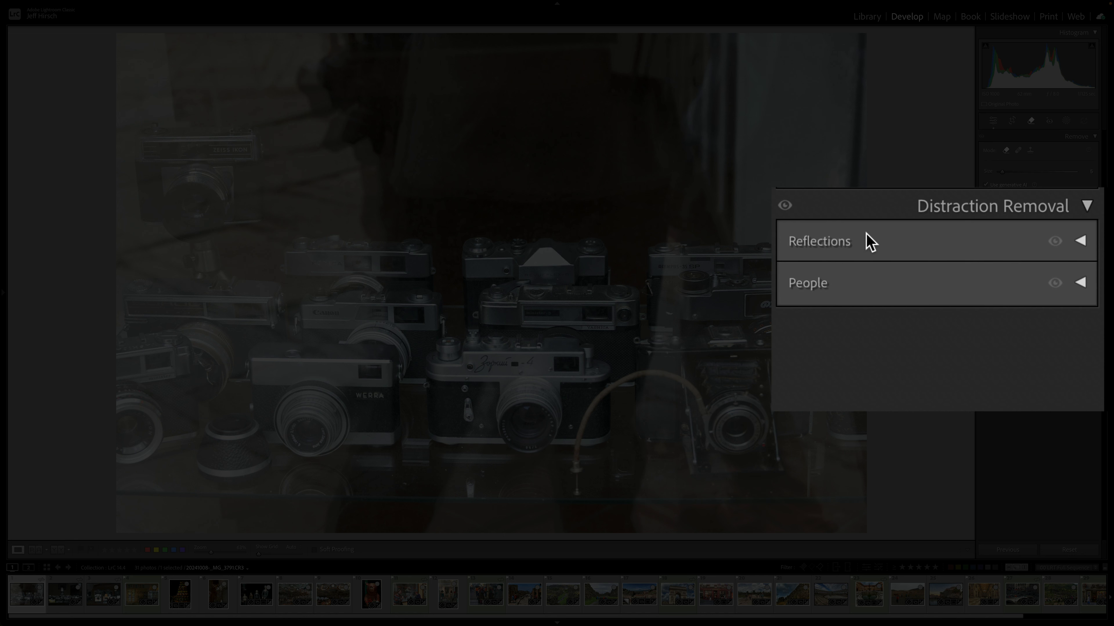
click(1082, 244)
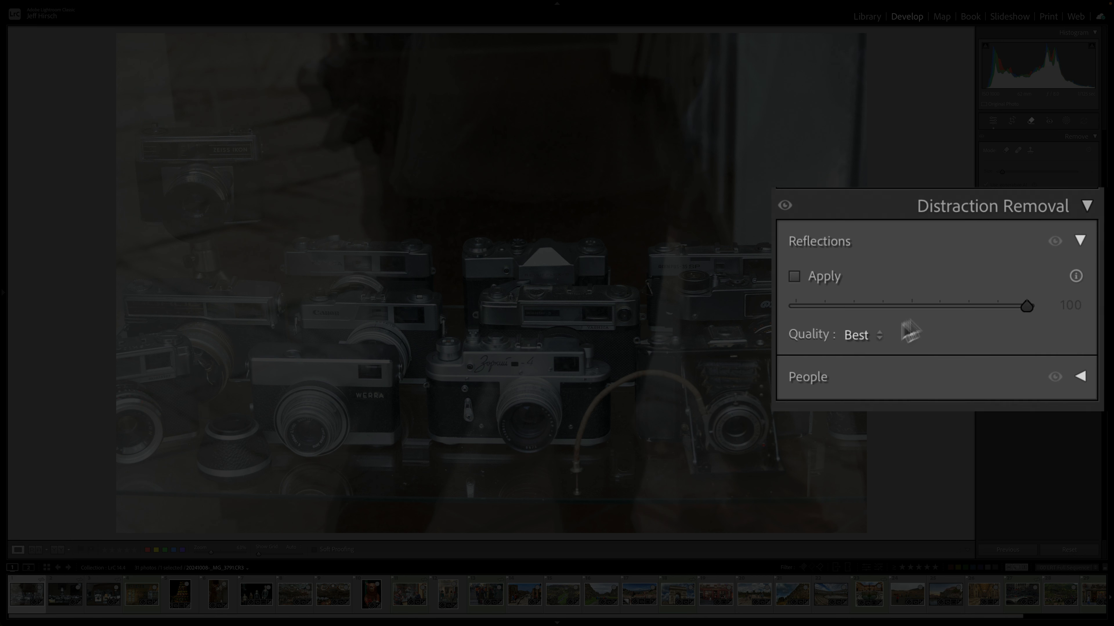
click(869, 338)
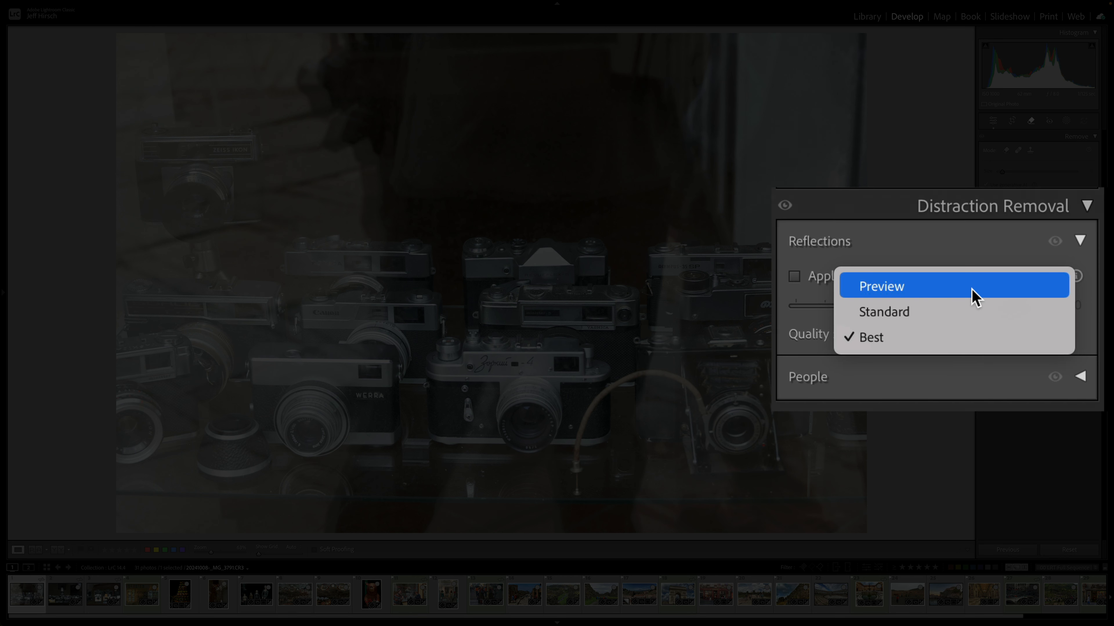
click(948, 341)
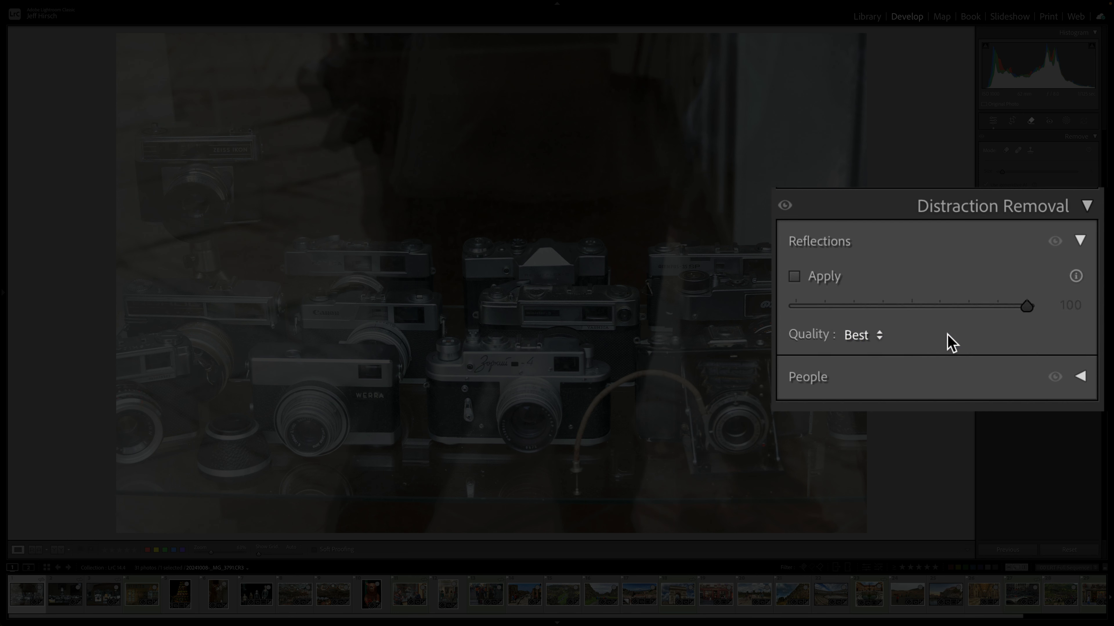
click(793, 276)
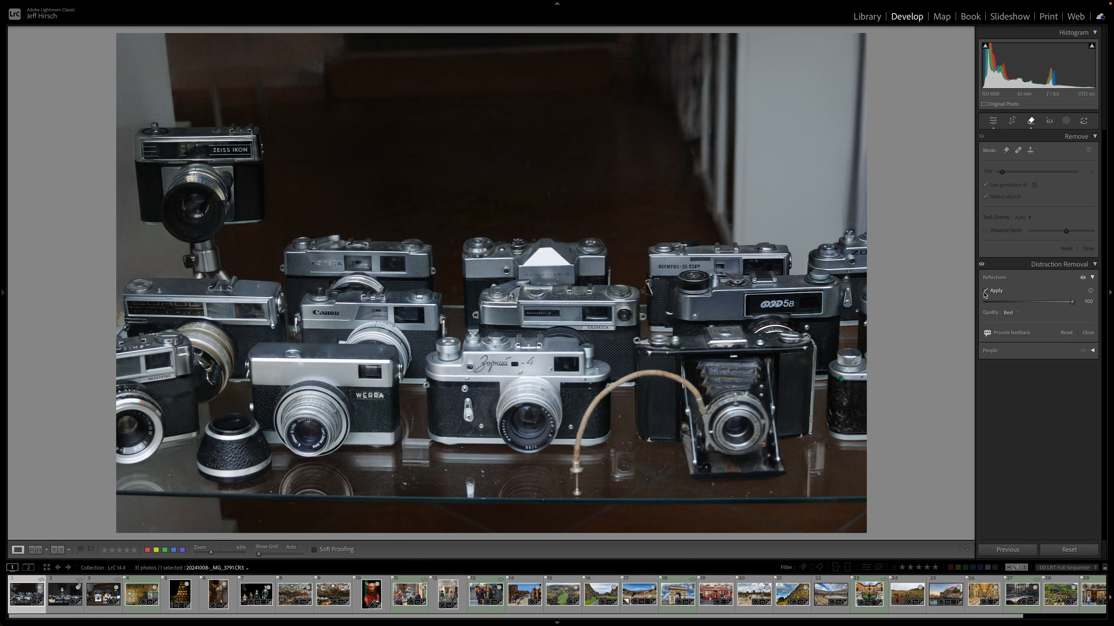
Compare the photo with and without Distraction Removal, and preview Reflections amounts of 0 and -100 before restoring 100
click(982, 266)
click(982, 265)
drag(1073, 304, 1029, 304)
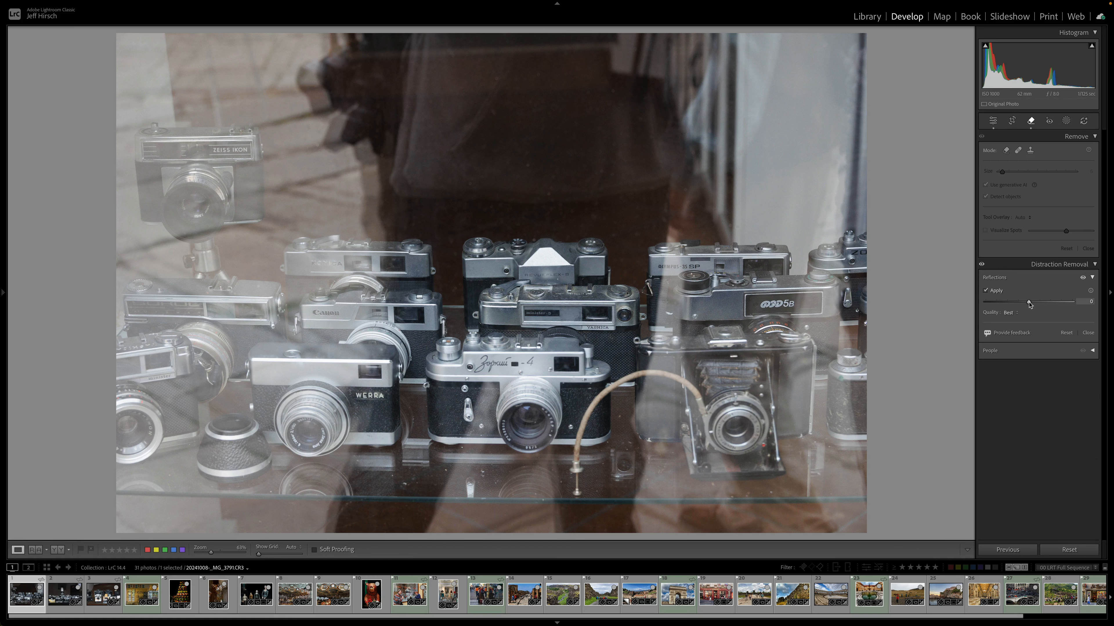
drag(1029, 304, 986, 304)
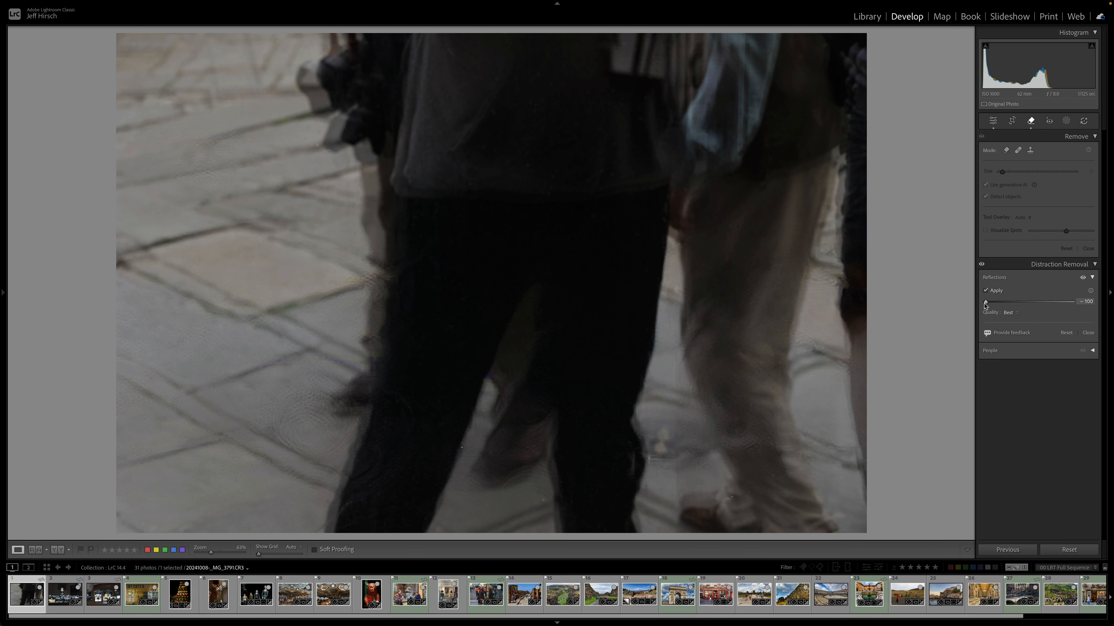
drag(986, 303, 1072, 302)
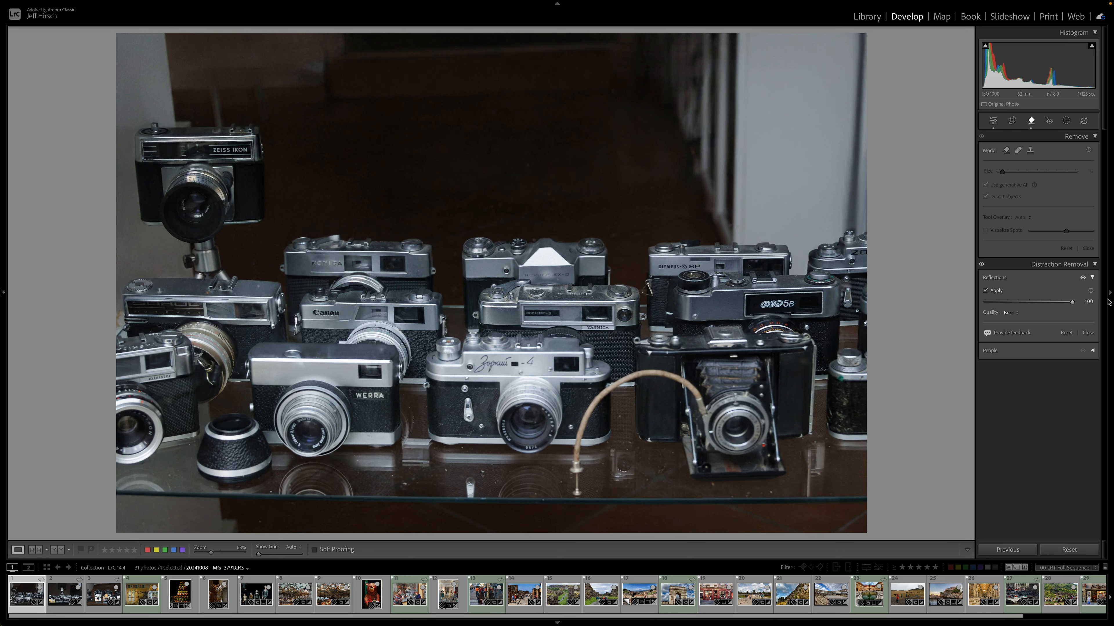
Open _MG_3793.CR3, compare it with and without Distraction Removal, and preview Reflections at -100 before restoring 100
click(71, 613)
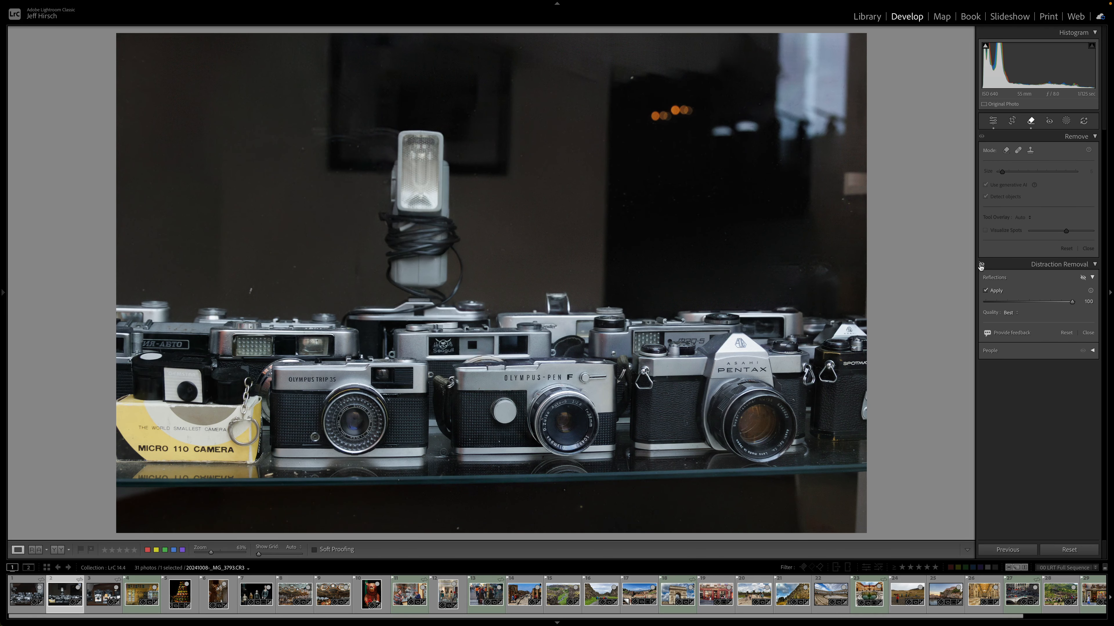
click(982, 266)
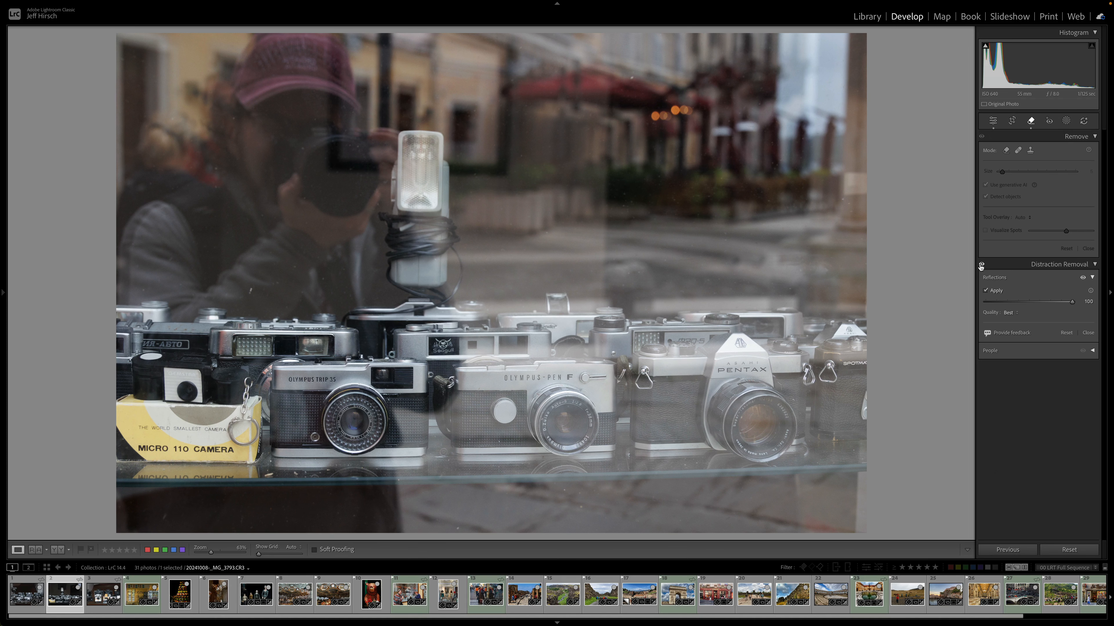
click(981, 265)
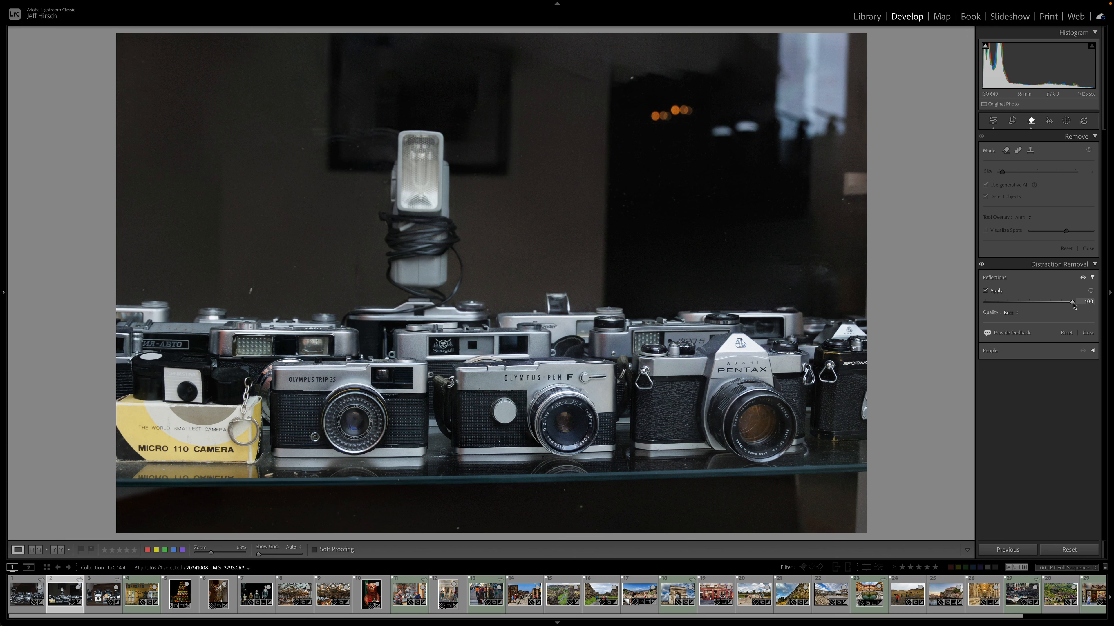
drag(1072, 303, 963, 304)
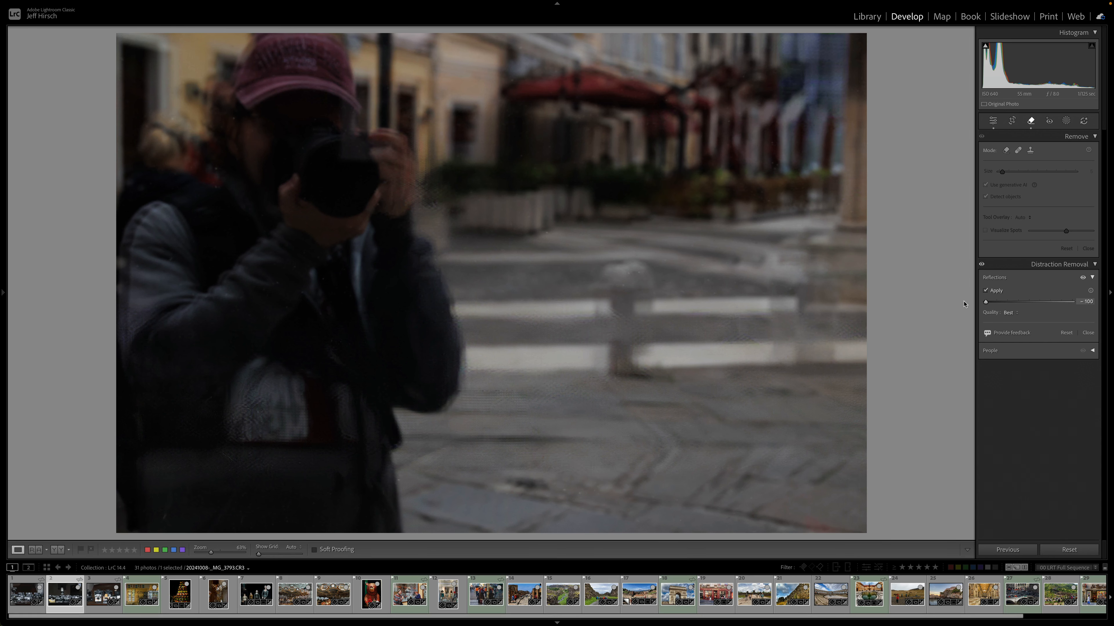
drag(985, 302, 1103, 307)
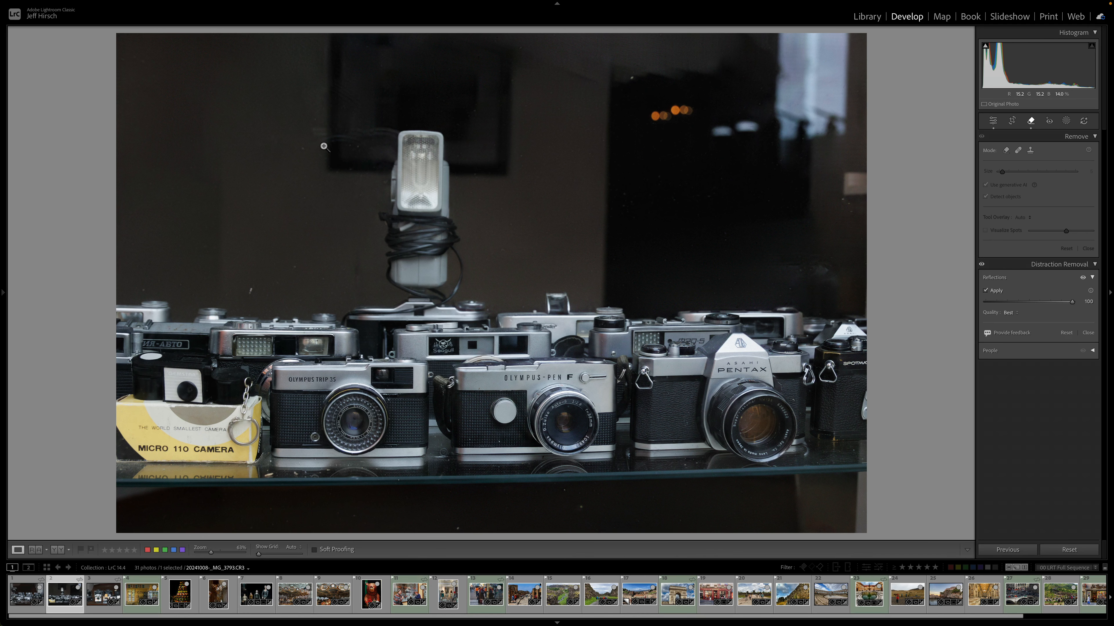
Open the Polaroid cameras photo and compare it with and without Distraction Removal
click(101, 585)
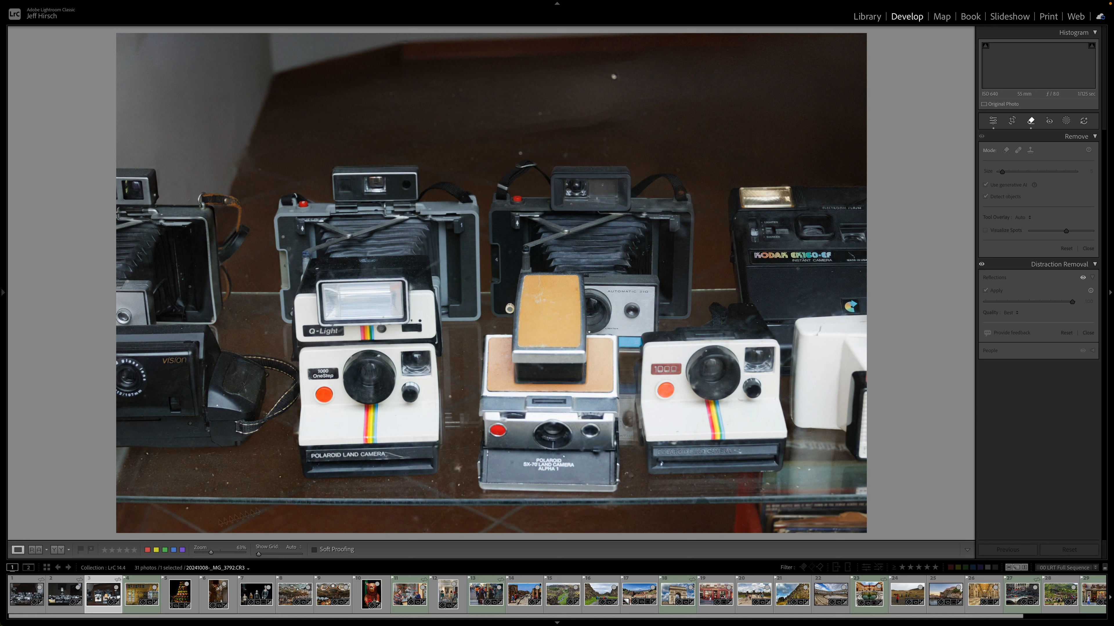
click(981, 266)
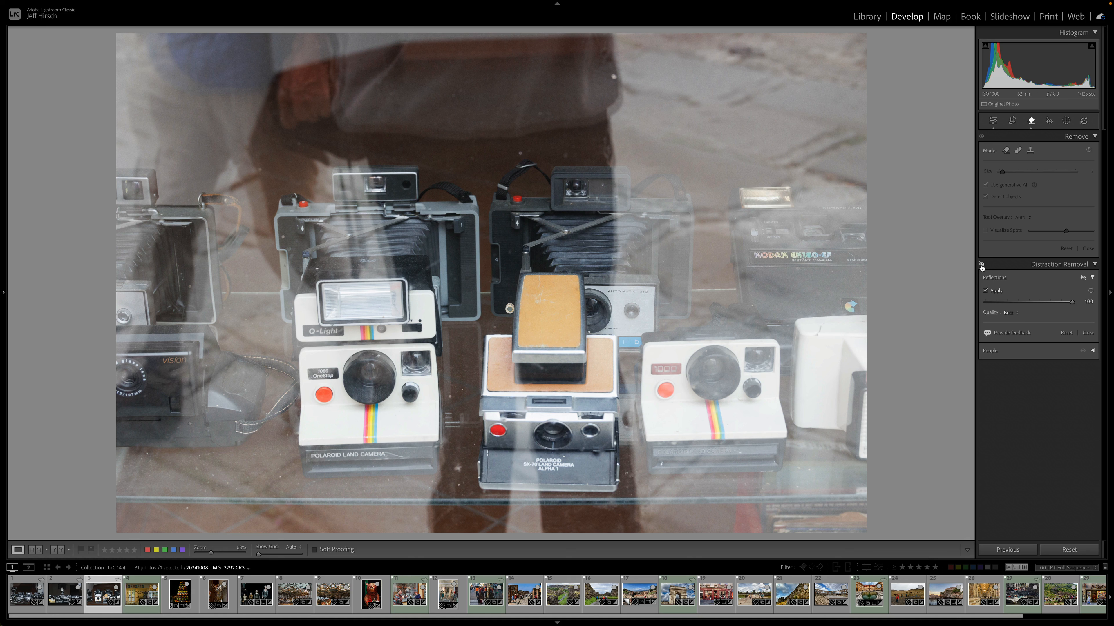
click(981, 266)
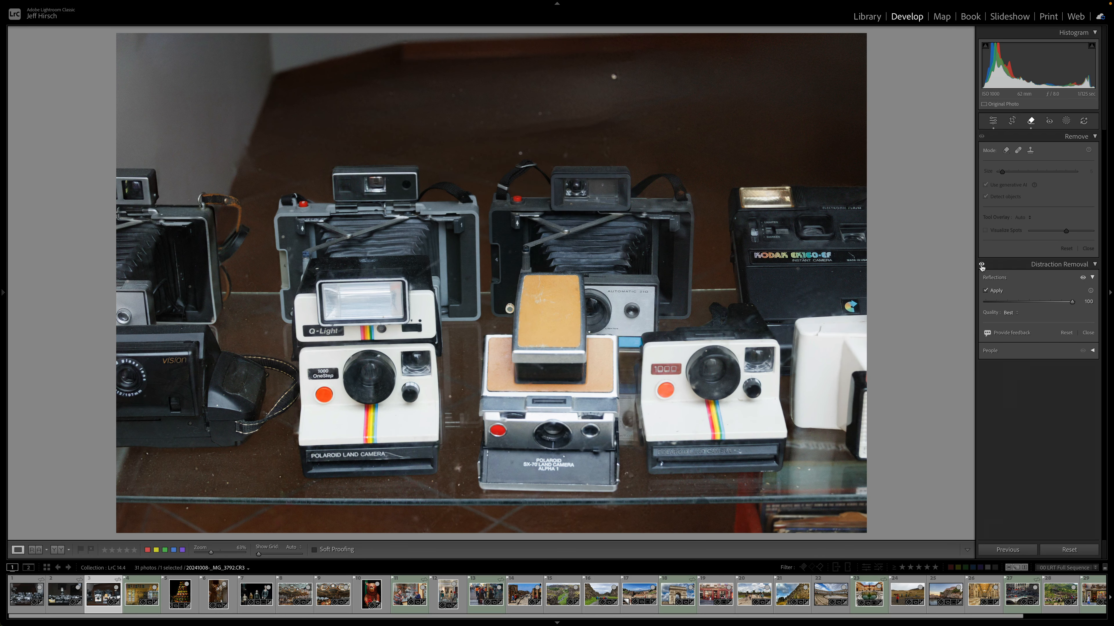
Open the café window photo, compare it with and without Distraction Removal, and preview Reflections at -100 before restoring 100
click(136, 613)
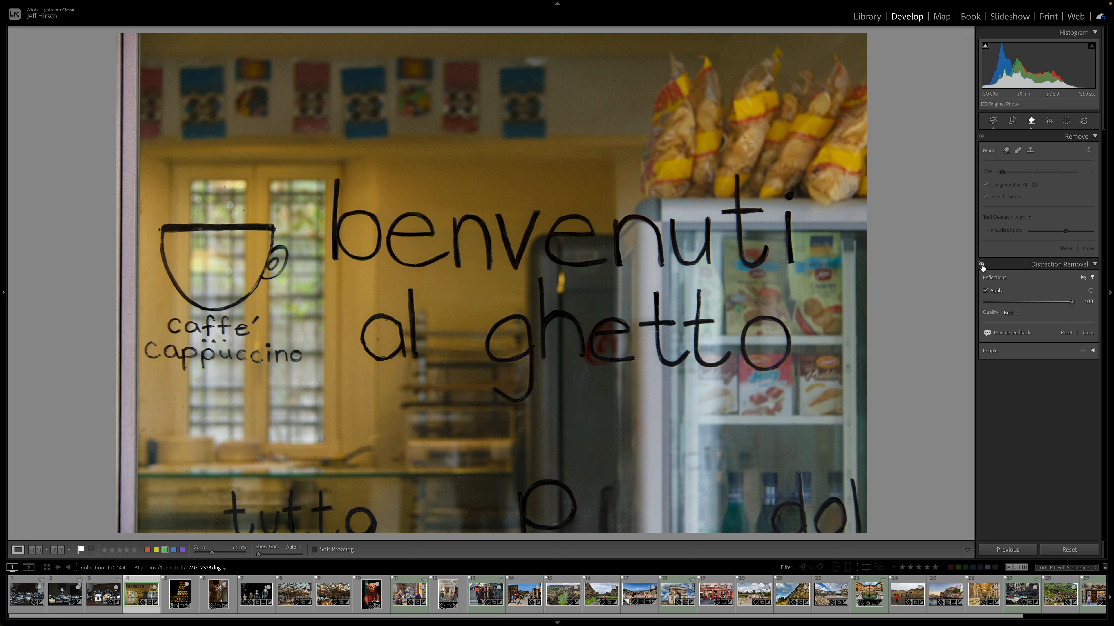
click(982, 265)
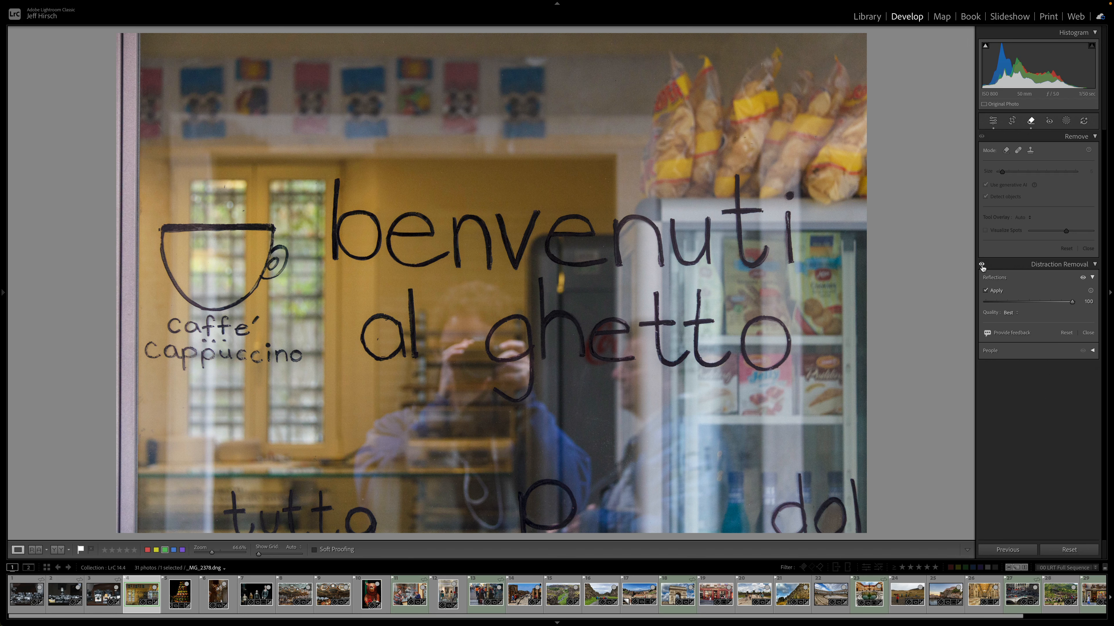
click(981, 266)
drag(1072, 302, 984, 305)
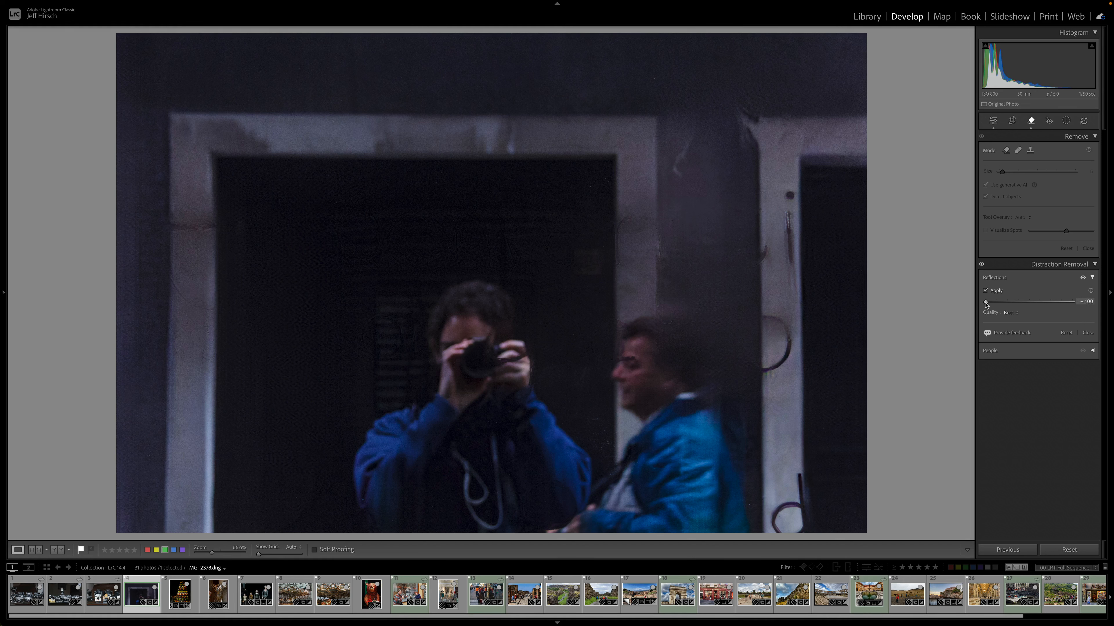
drag(985, 304, 1088, 305)
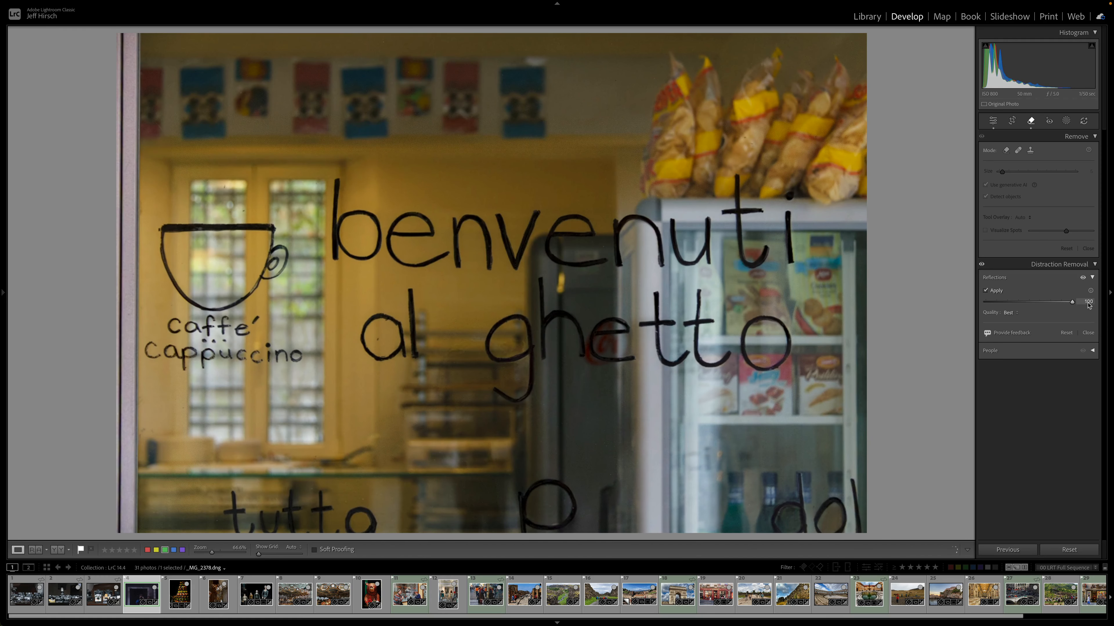
click(981, 265)
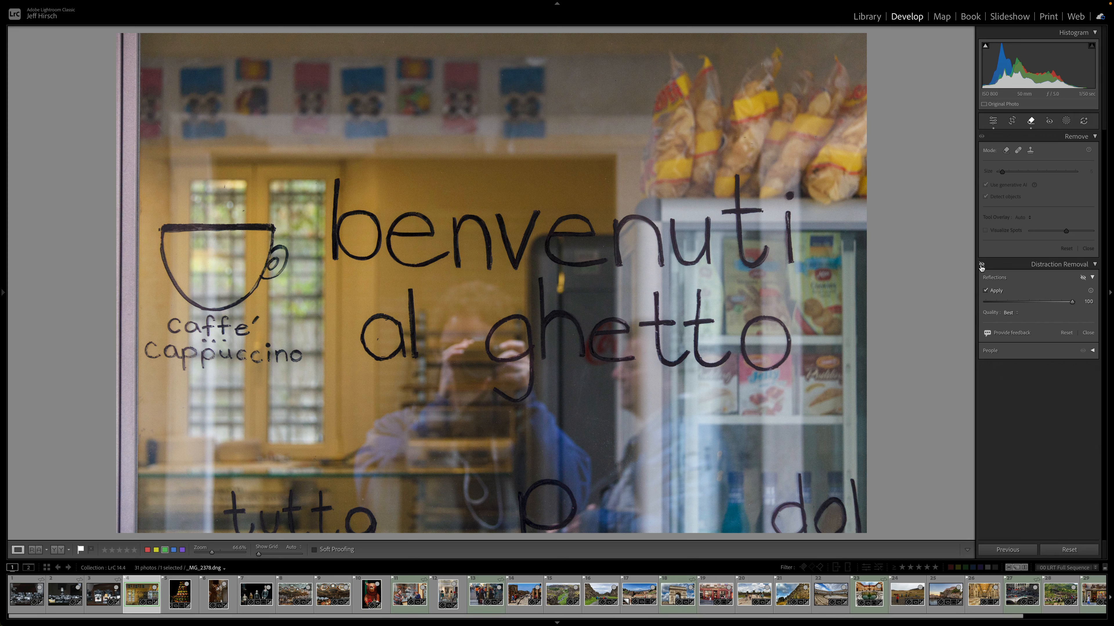
click(981, 265)
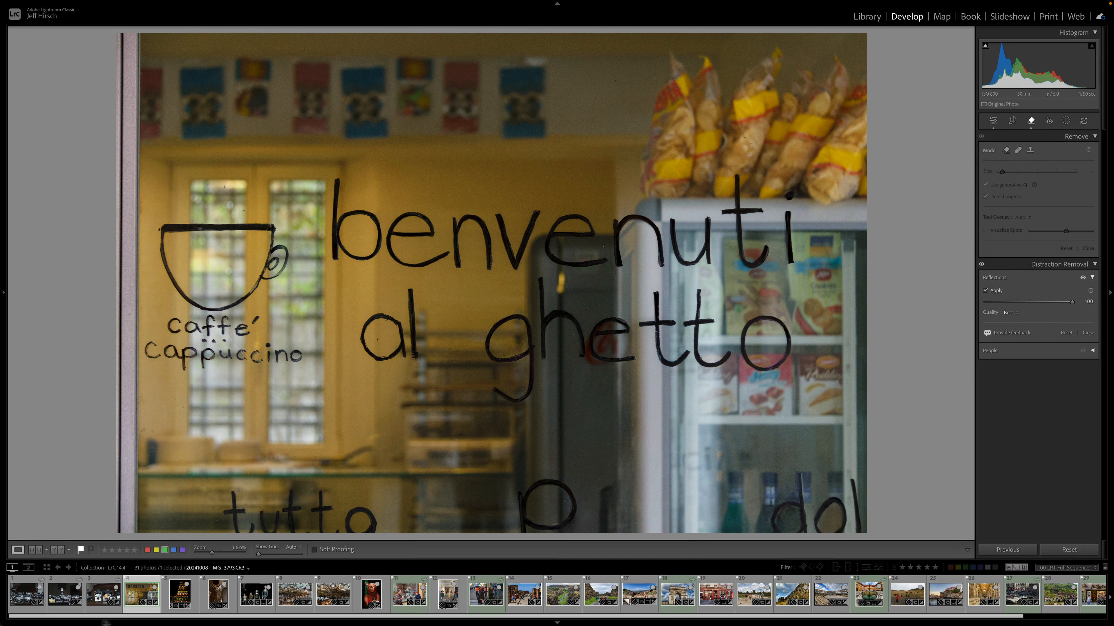
Open the macaron tower photo and compare it with and without Distraction Removal
click(179, 598)
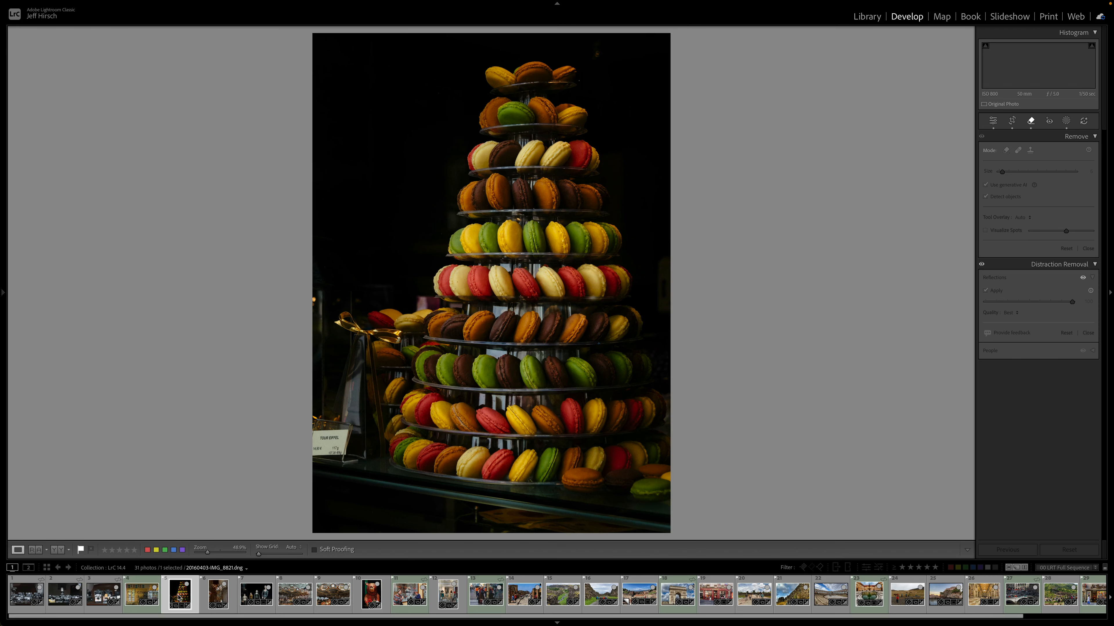
click(981, 265)
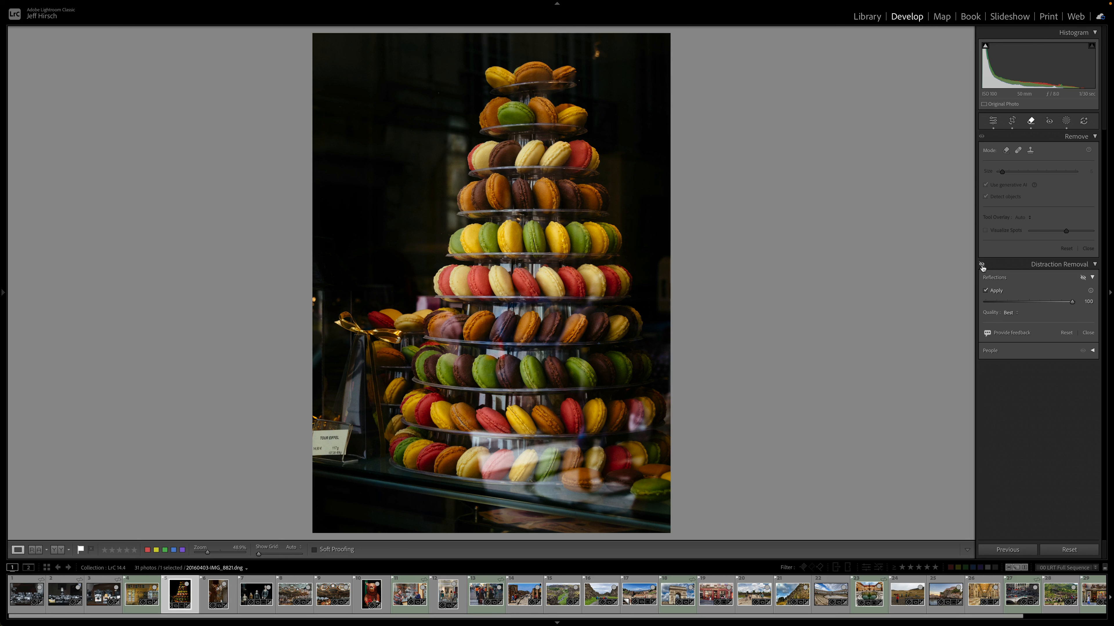
click(982, 265)
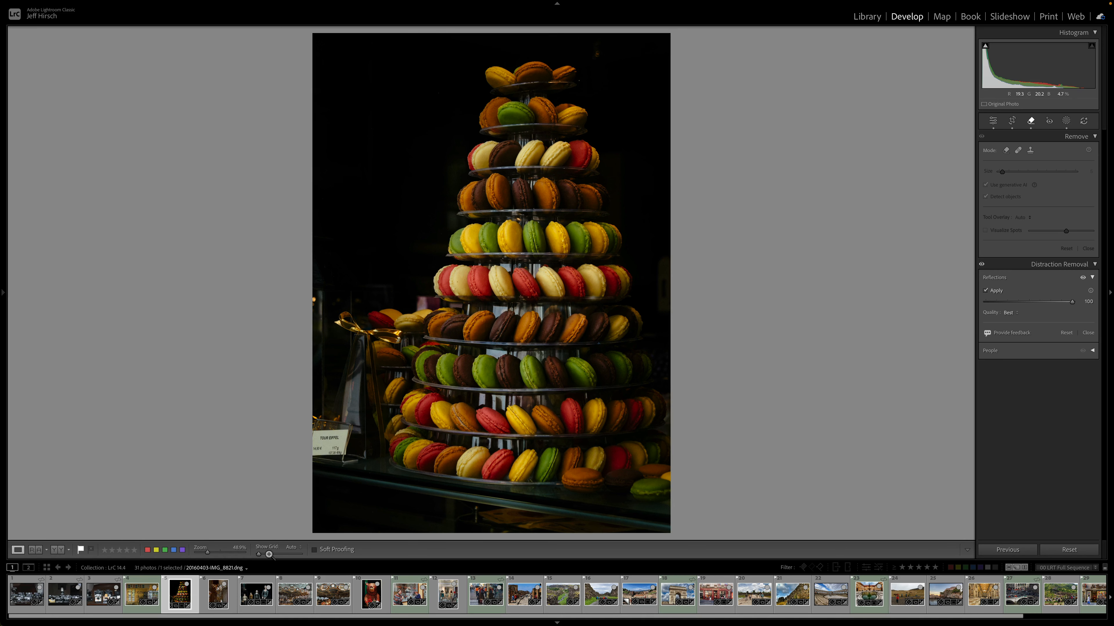
Open the photo of the torso made of masks and compare it with and without Distraction Removal
click(210, 589)
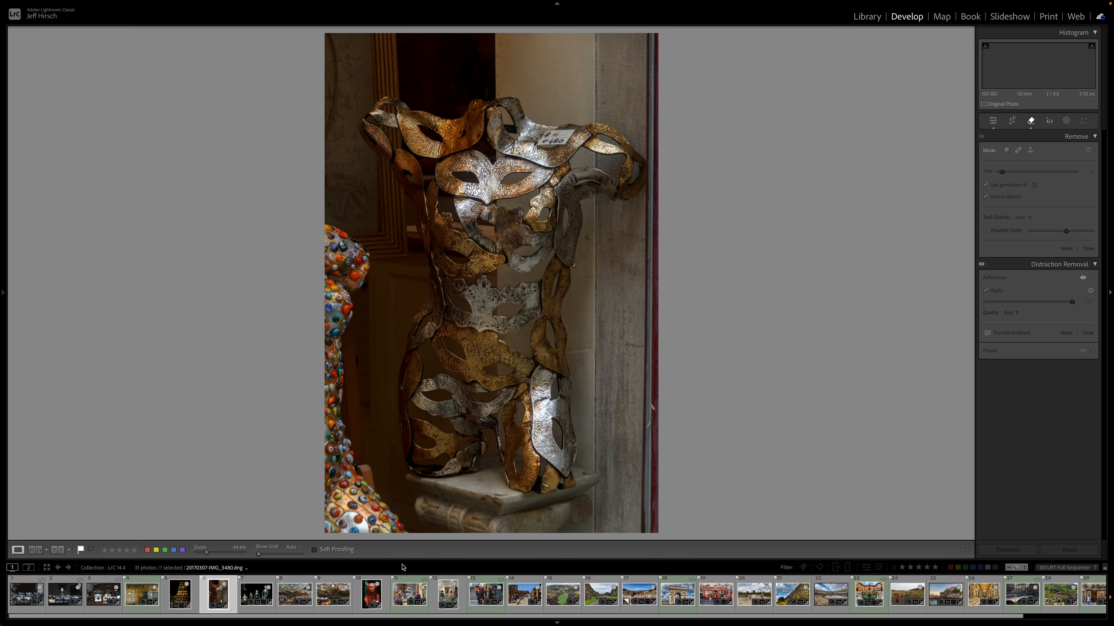
click(981, 265)
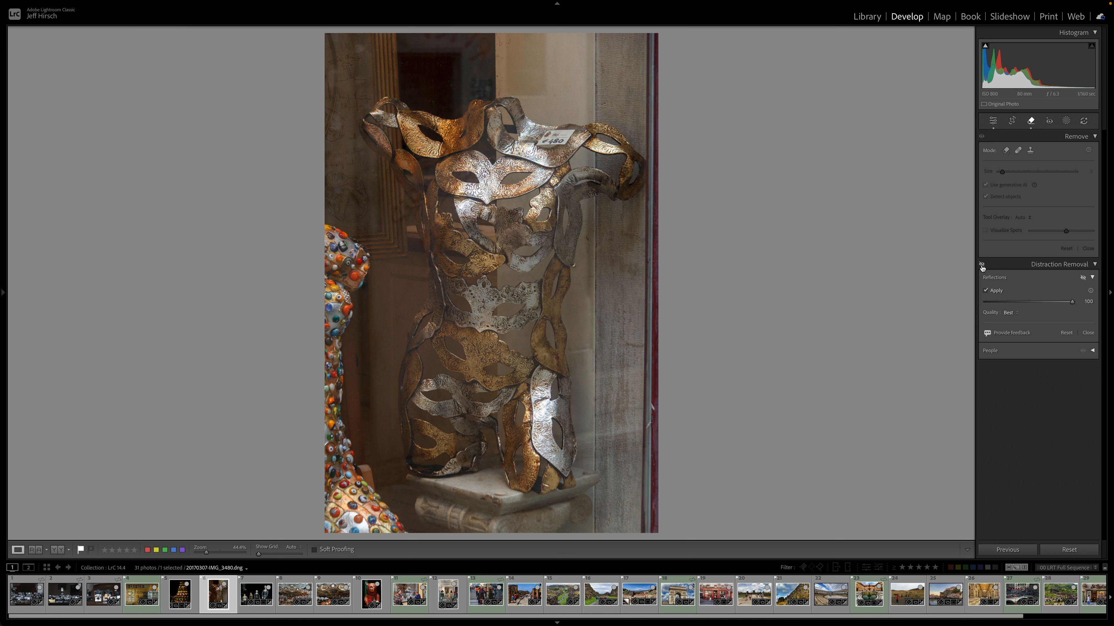
click(981, 266)
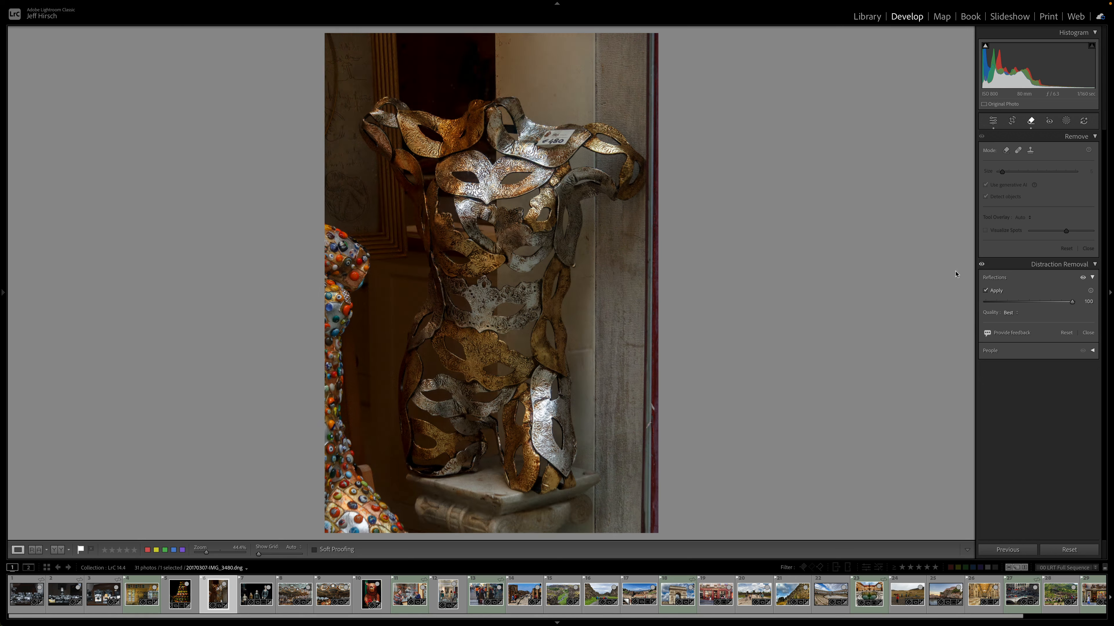
Open the wooden mannequins photo and compare it with and without Distraction Removal
click(259, 593)
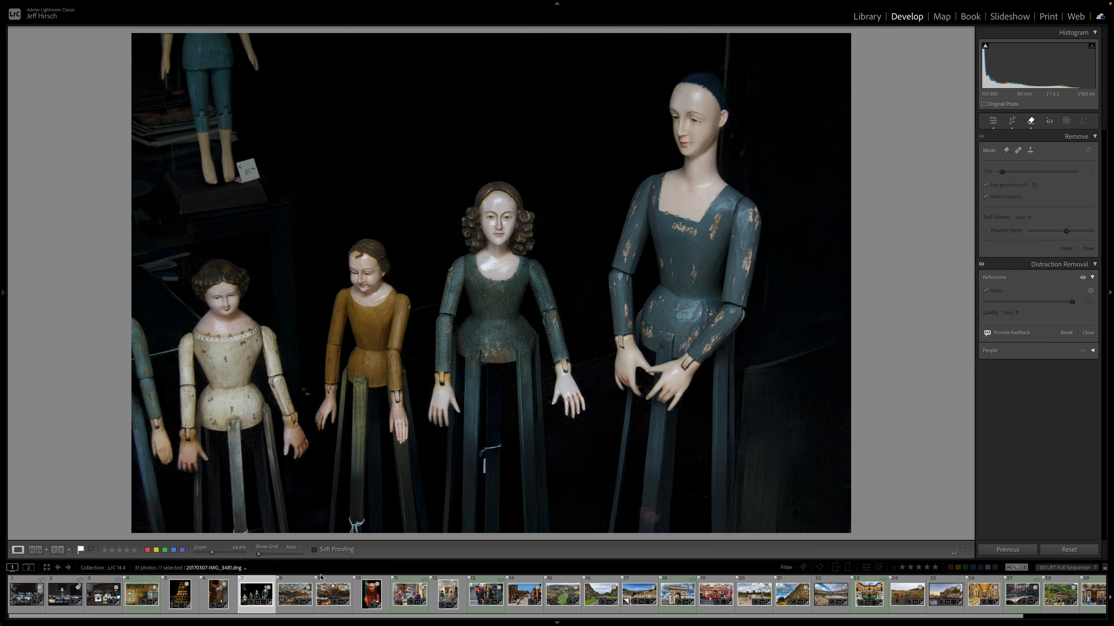
click(980, 265)
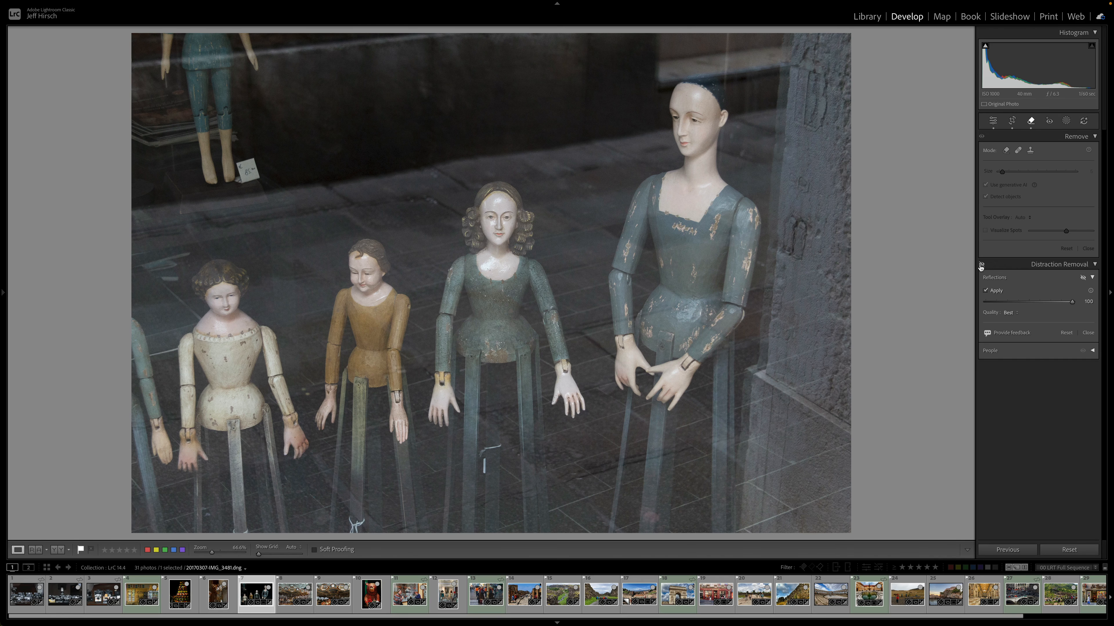
click(980, 265)
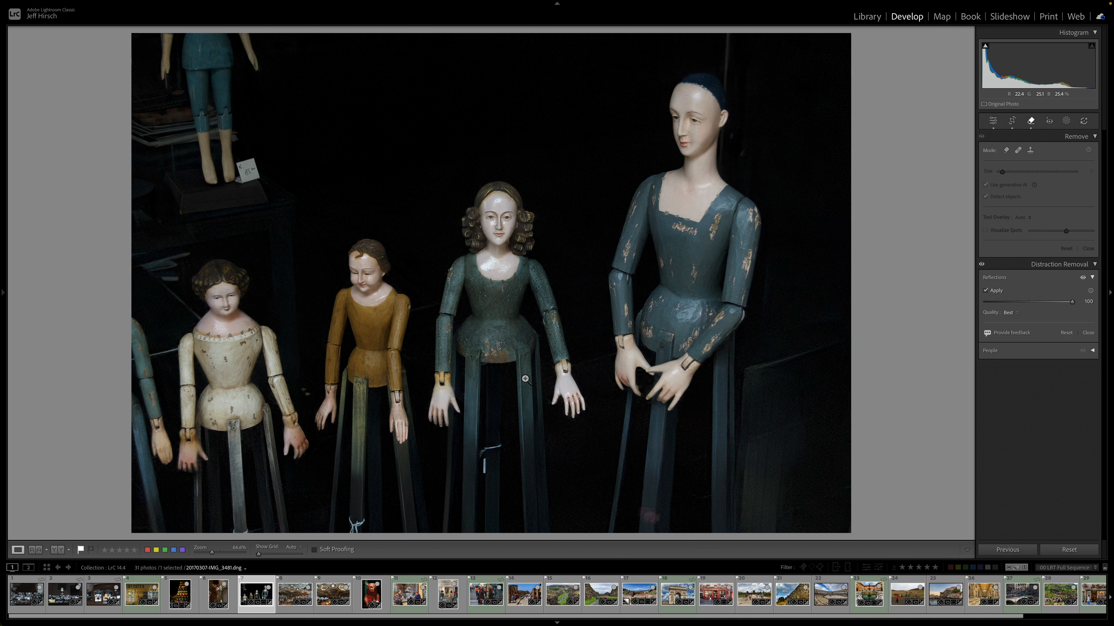
Open the carousel HDR photo and compare it with and without Distraction Removal
click(286, 595)
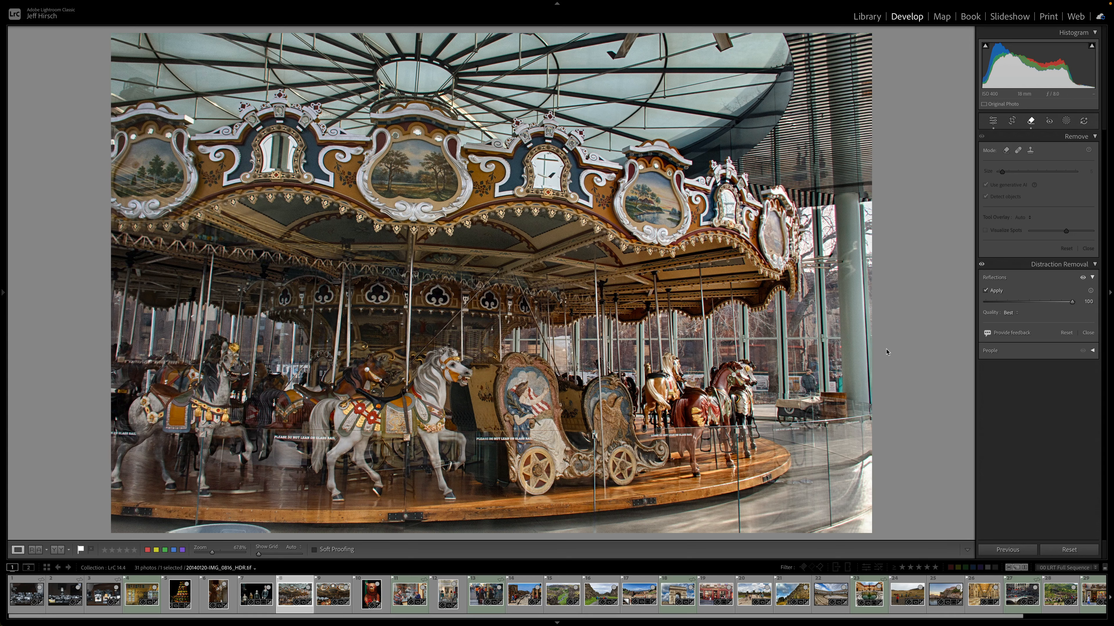
click(981, 265)
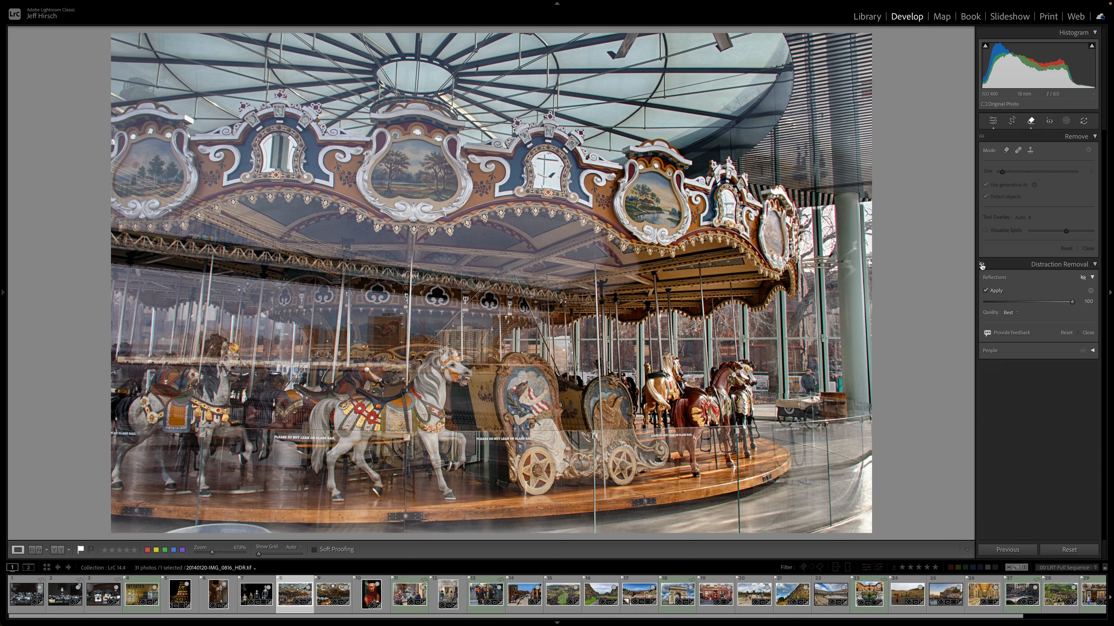
click(981, 265)
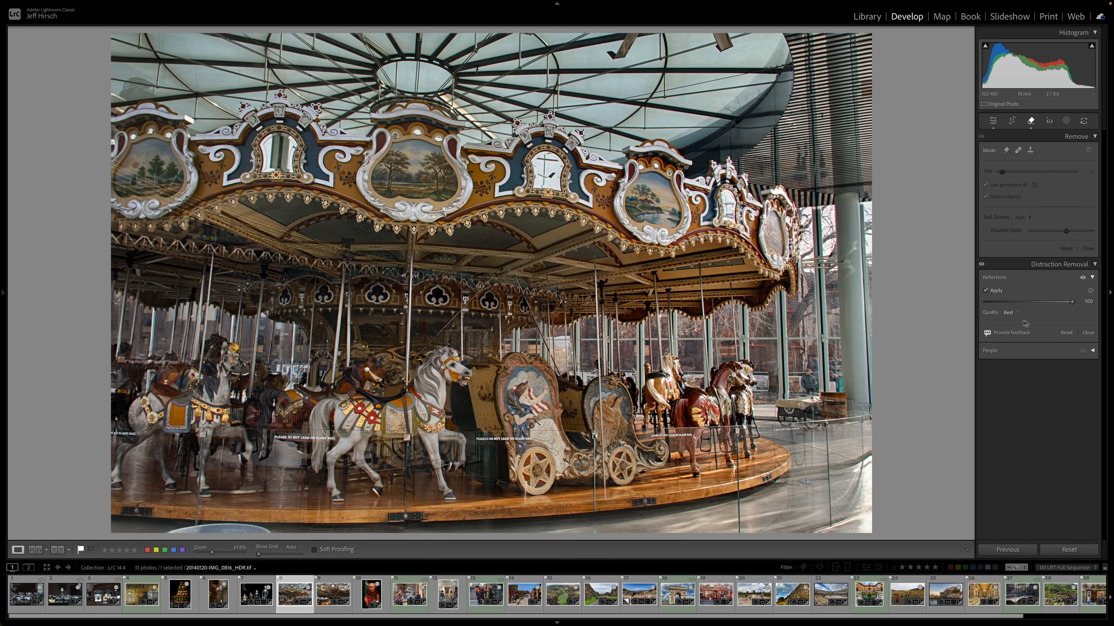
On the carousel photo, set the reflection removal amount to -100 to view only the reflection, and restore it to 100
drag(1072, 303, 987, 303)
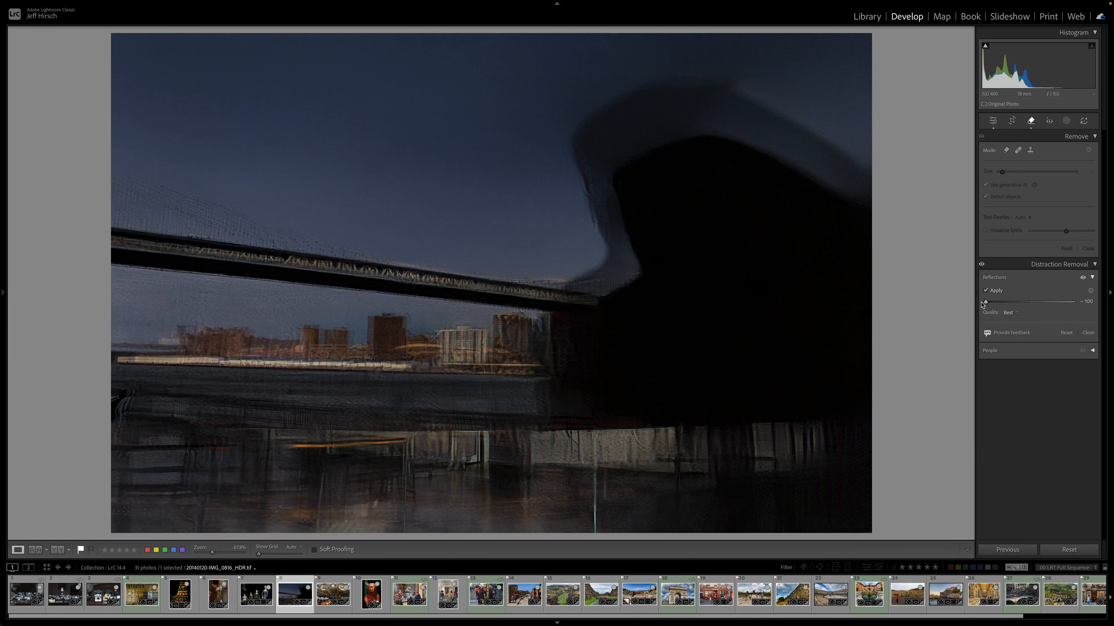
drag(986, 302, 1100, 308)
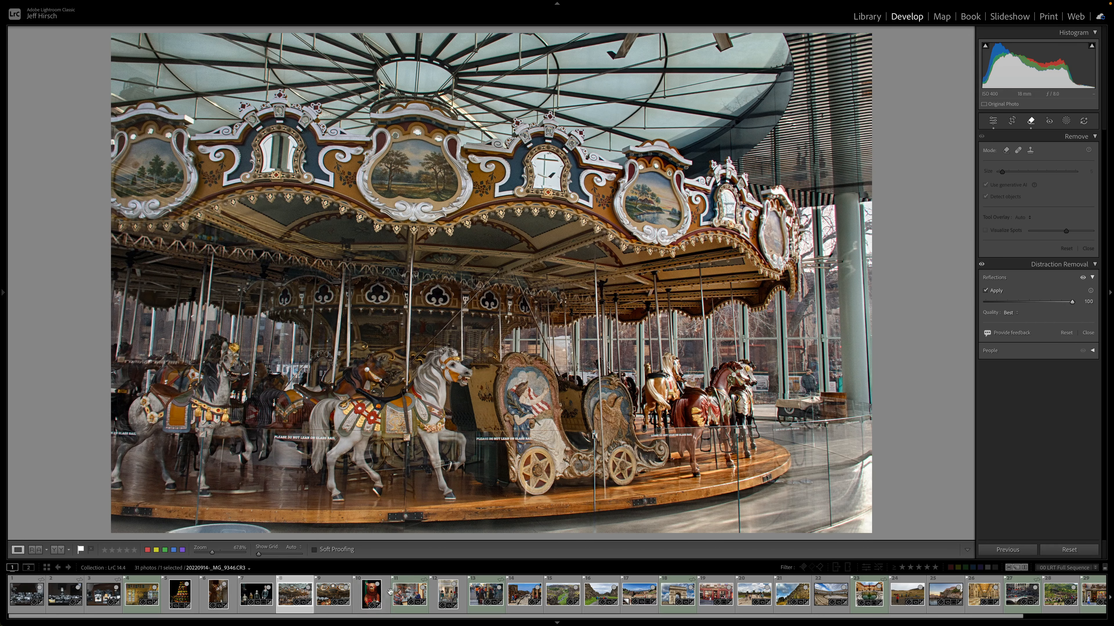
Open the marzipan bear photo and compare it with and without Distraction Removal
click(372, 595)
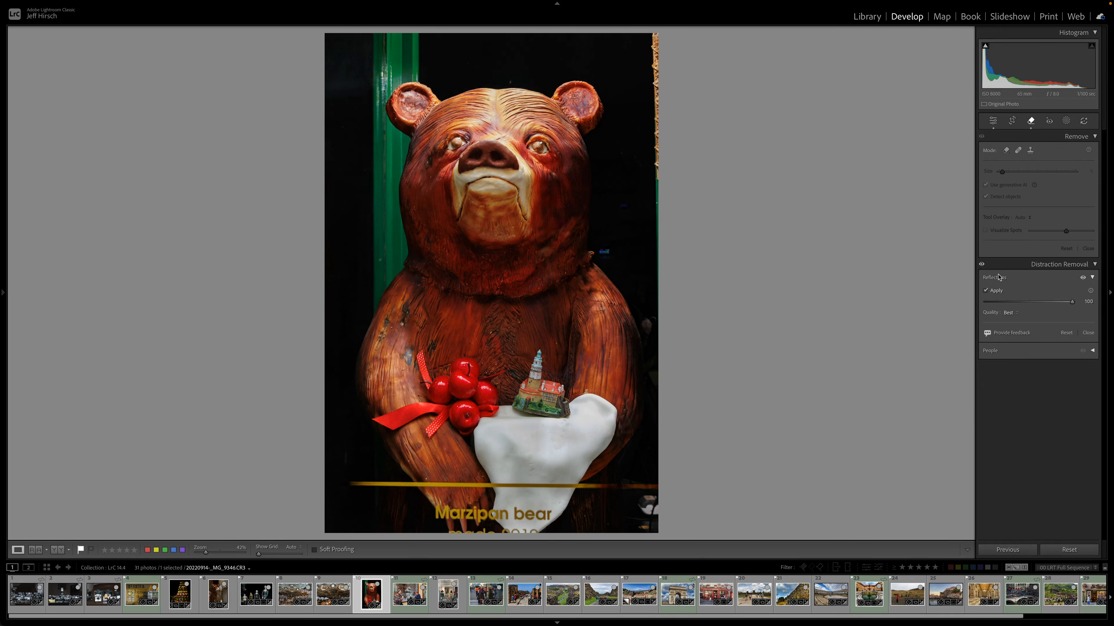
click(982, 265)
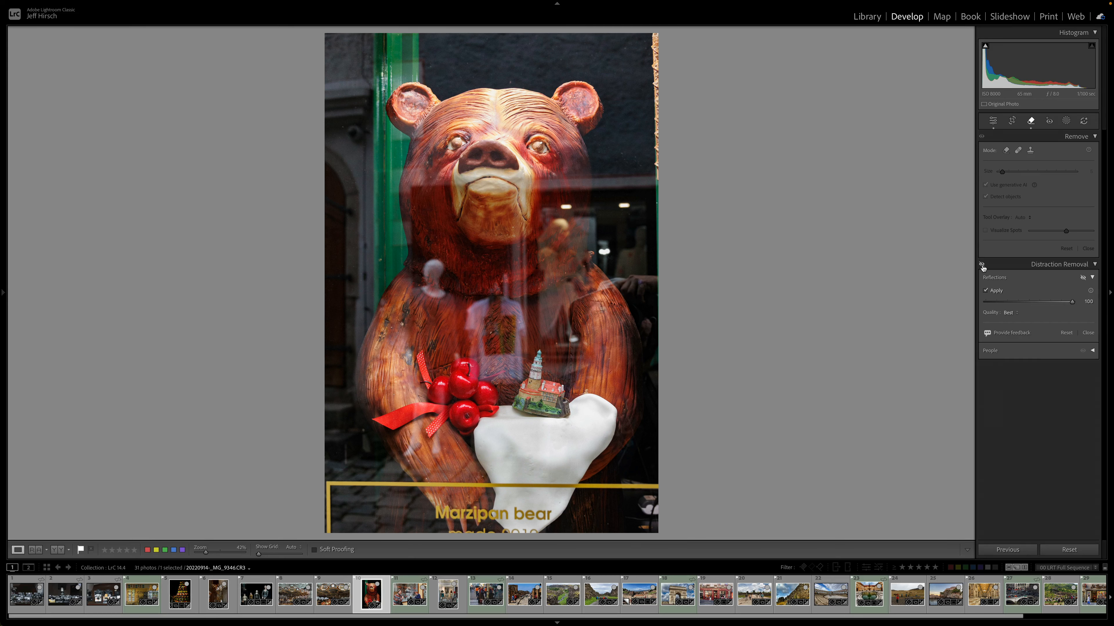
click(981, 265)
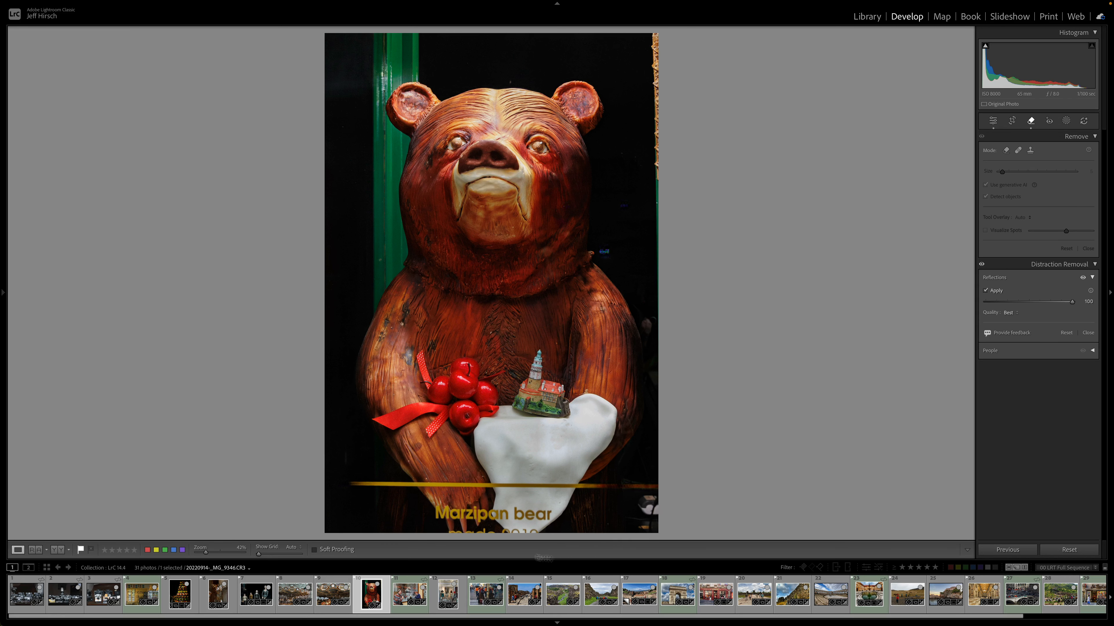
View the photo of two women pointing at a shop window and the Ladyshop window photo
click(400, 595)
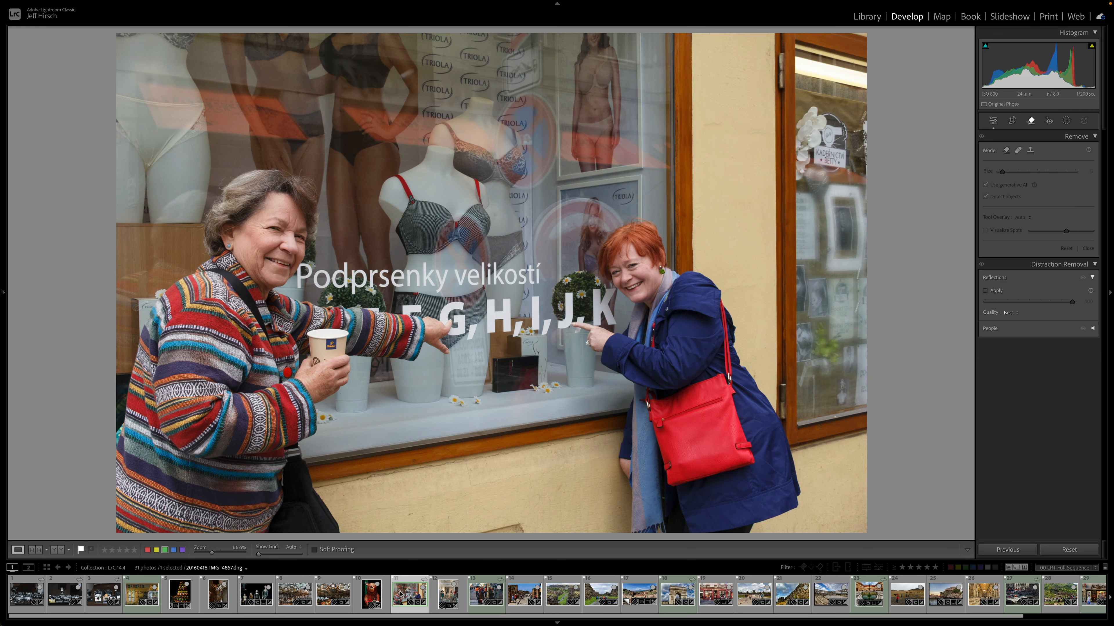
key(Right)
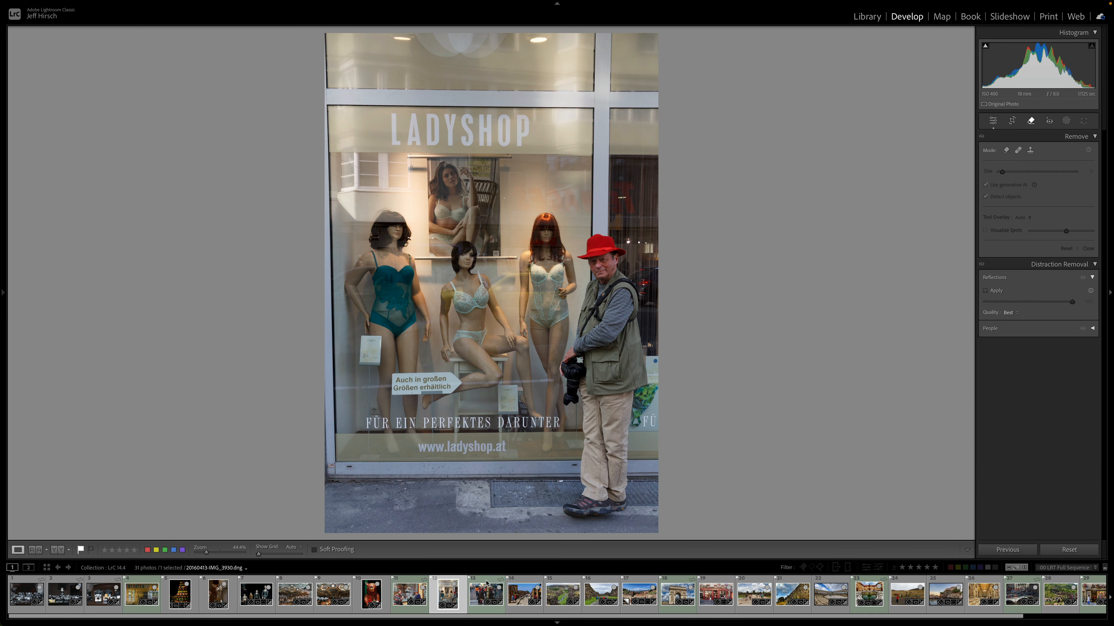
Open the street photo of the shopper beside the glass storefront and compare it with and without Distraction Removal
click(487, 590)
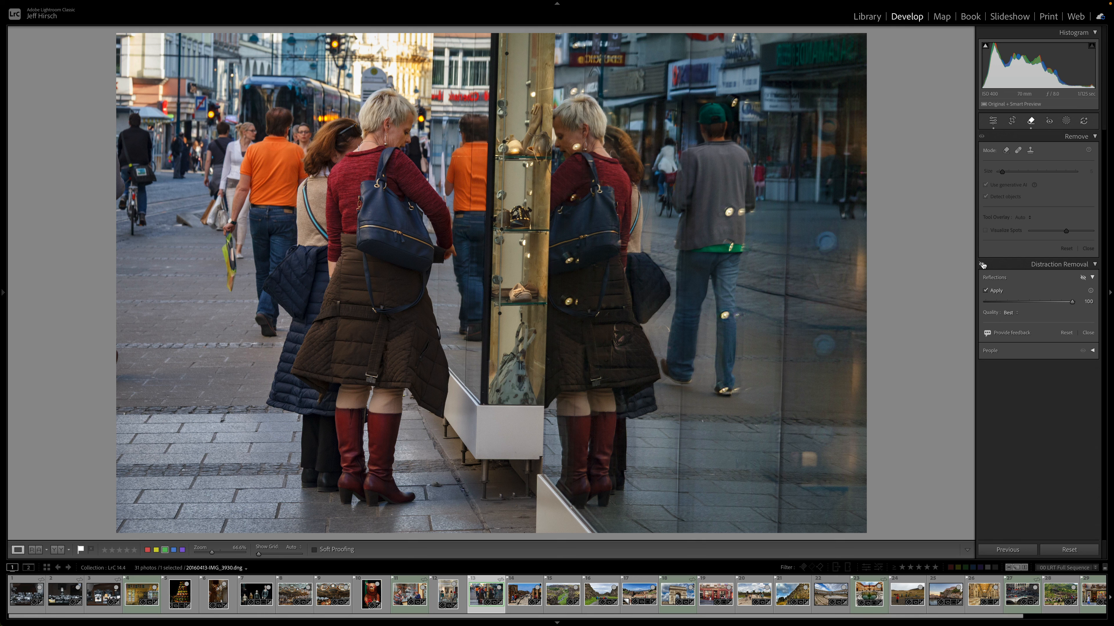
click(982, 264)
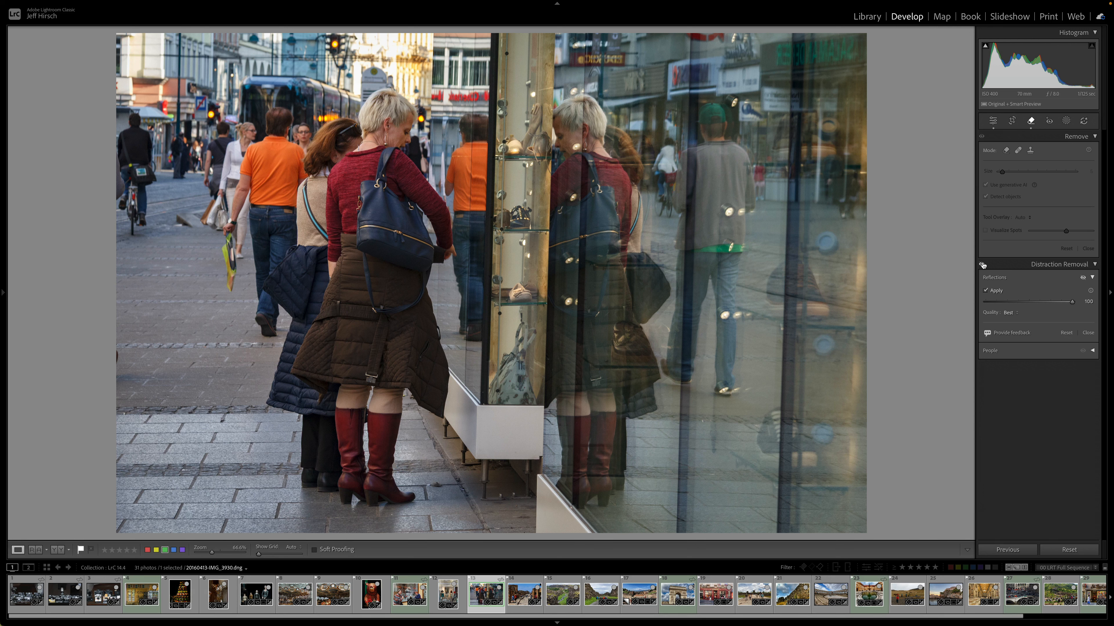
click(982, 265)
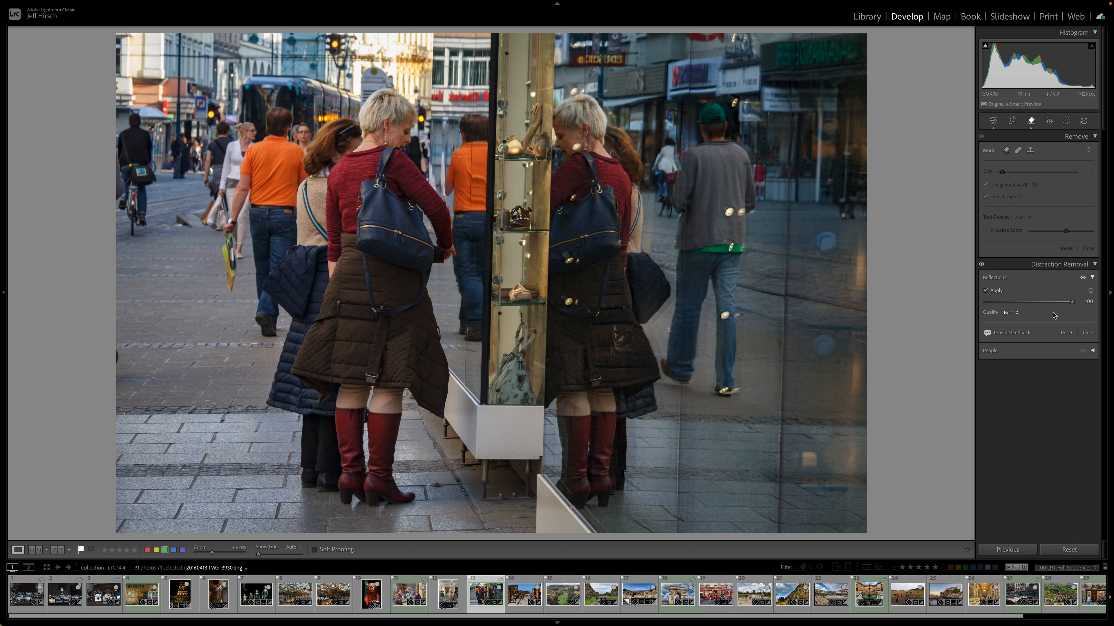
Open the ancient stone street photo and remove its detected people, excluding the three small areas marked on the distant ruins
key(Right)
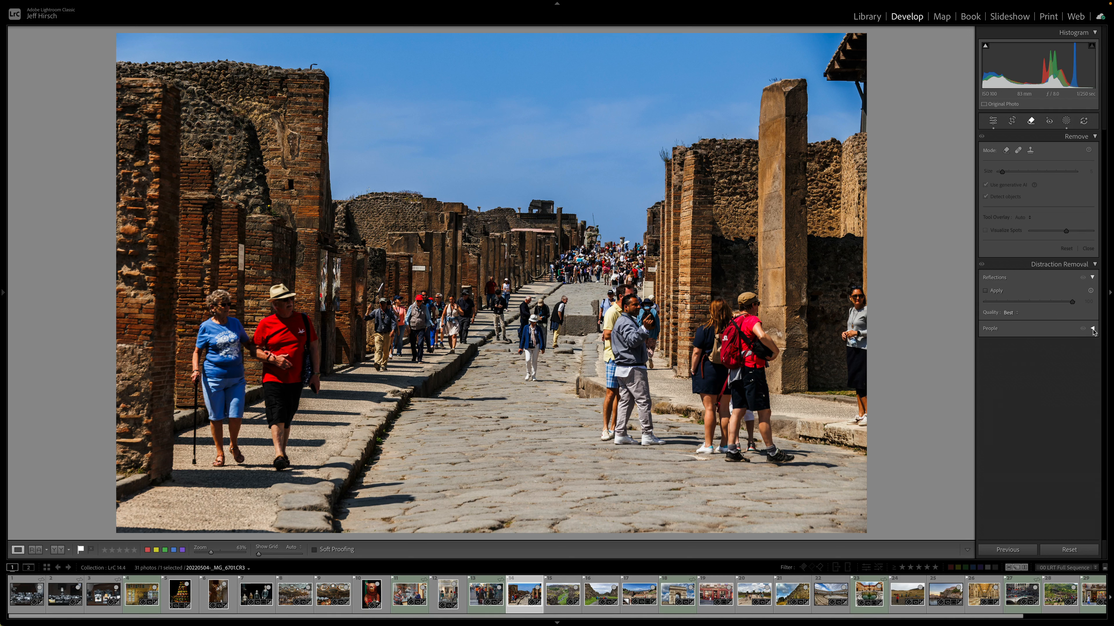
click(1092, 329)
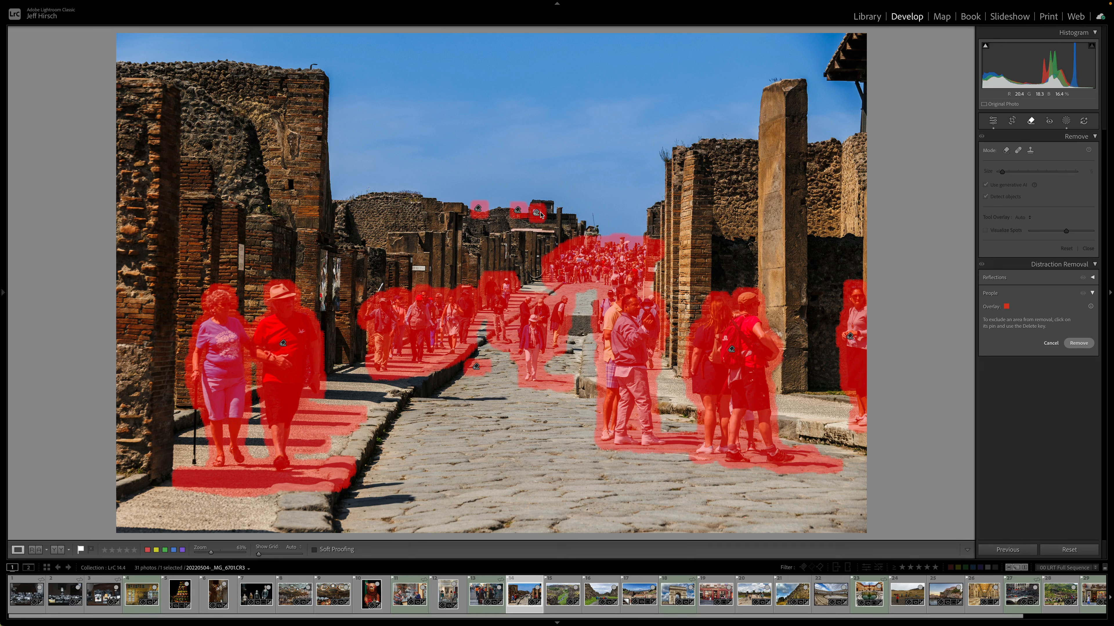
click(479, 213)
key(Delete)
click(518, 210)
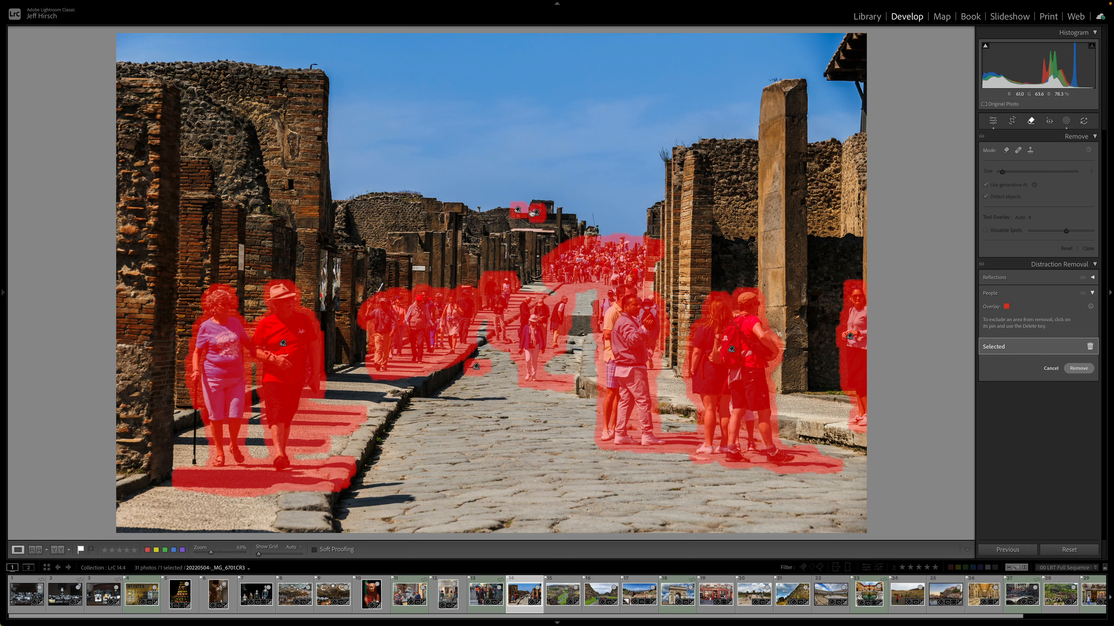
key(Delete)
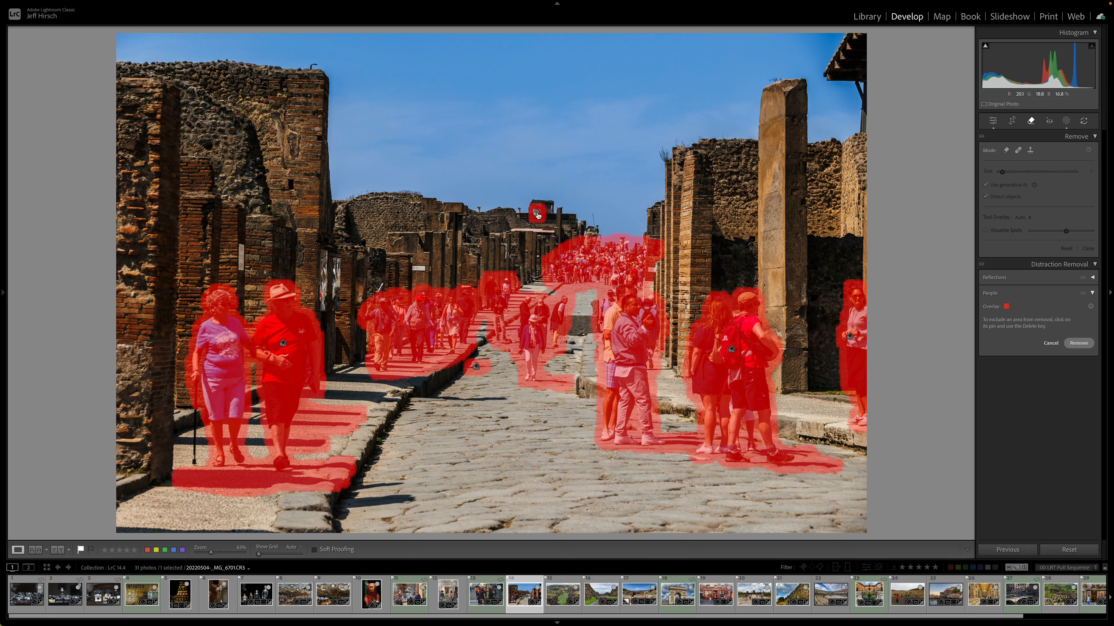
click(536, 214)
key(Delete)
click(1079, 343)
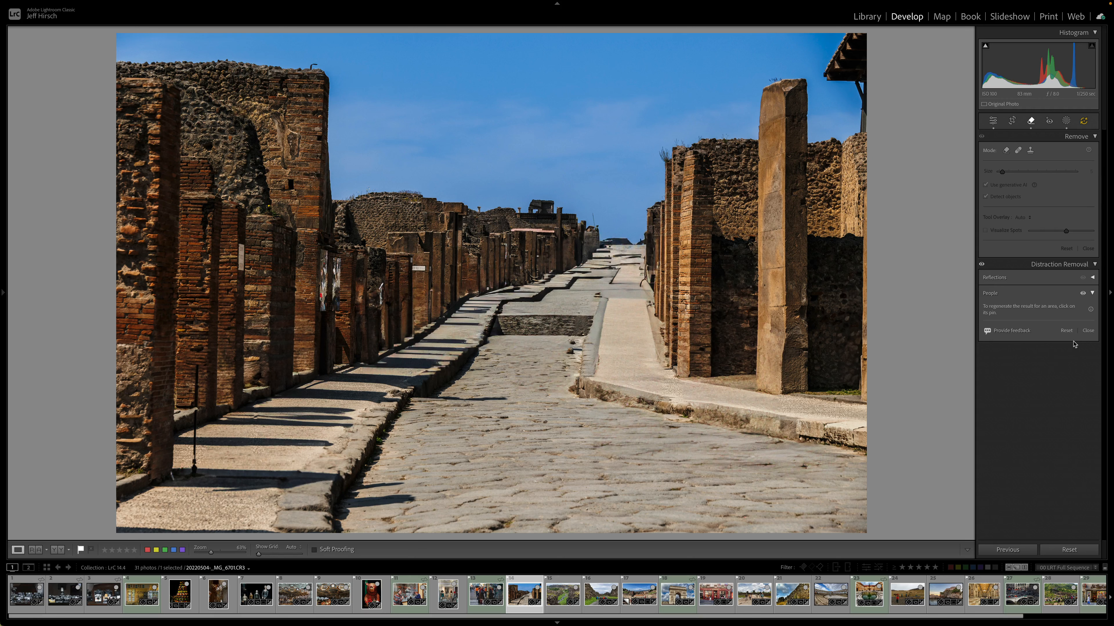
Open the photo of the winding path between rock cliffs, remove all detected people, and compare the result with the original
key(Right)
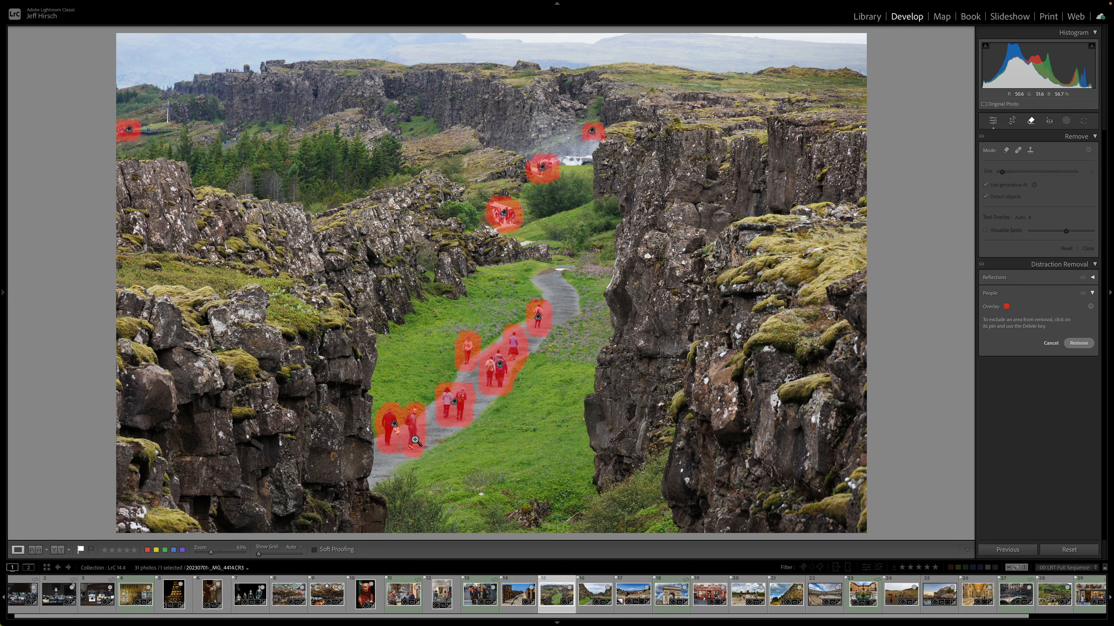
click(1071, 342)
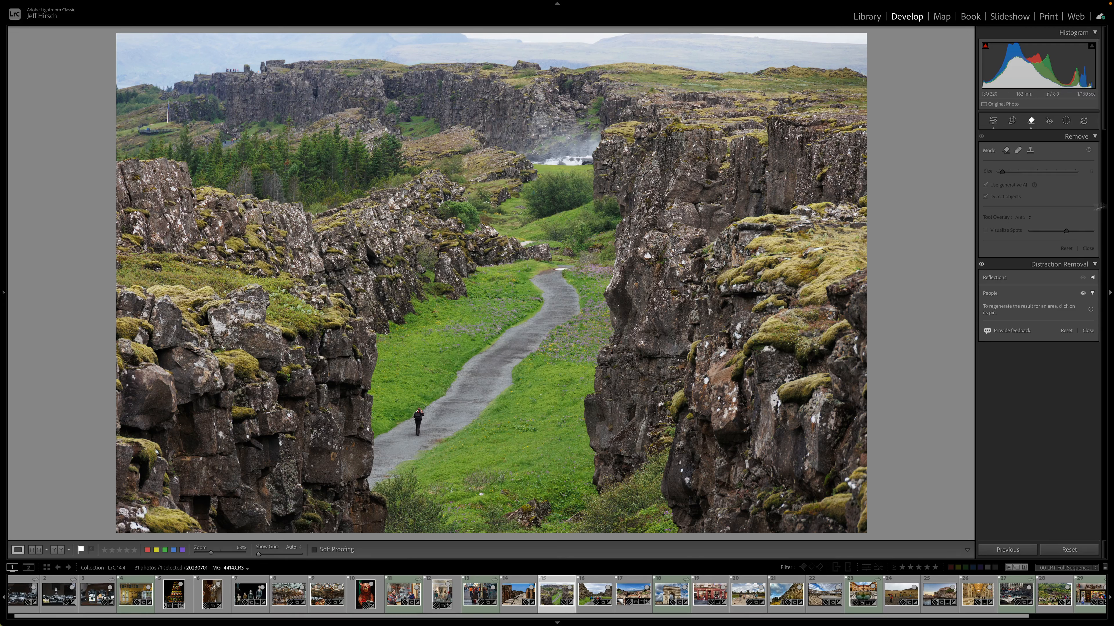
click(982, 265)
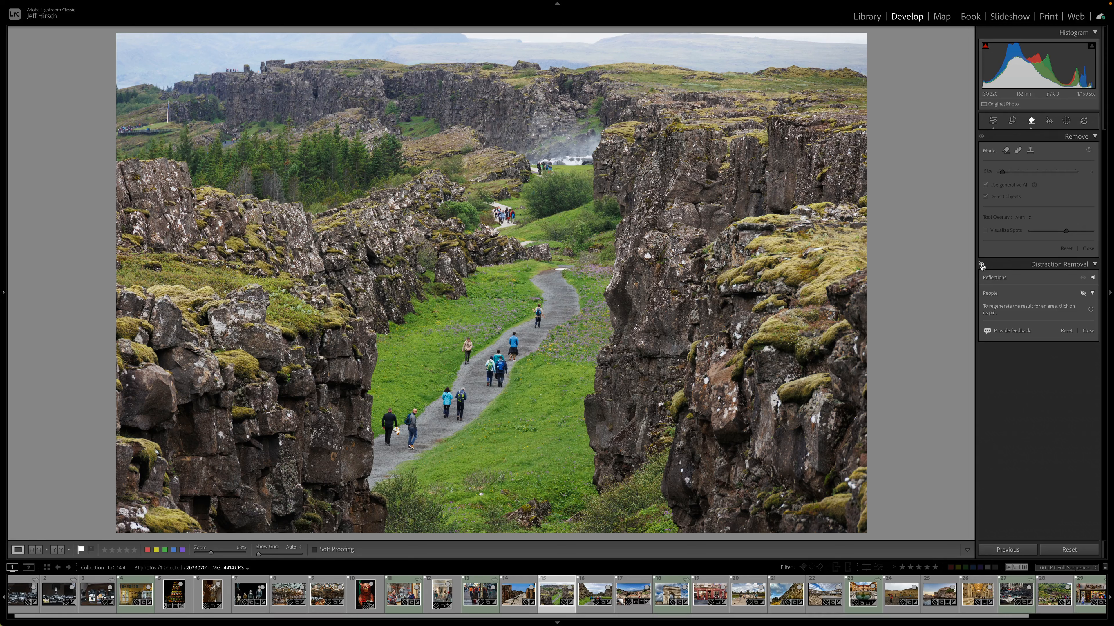
click(981, 265)
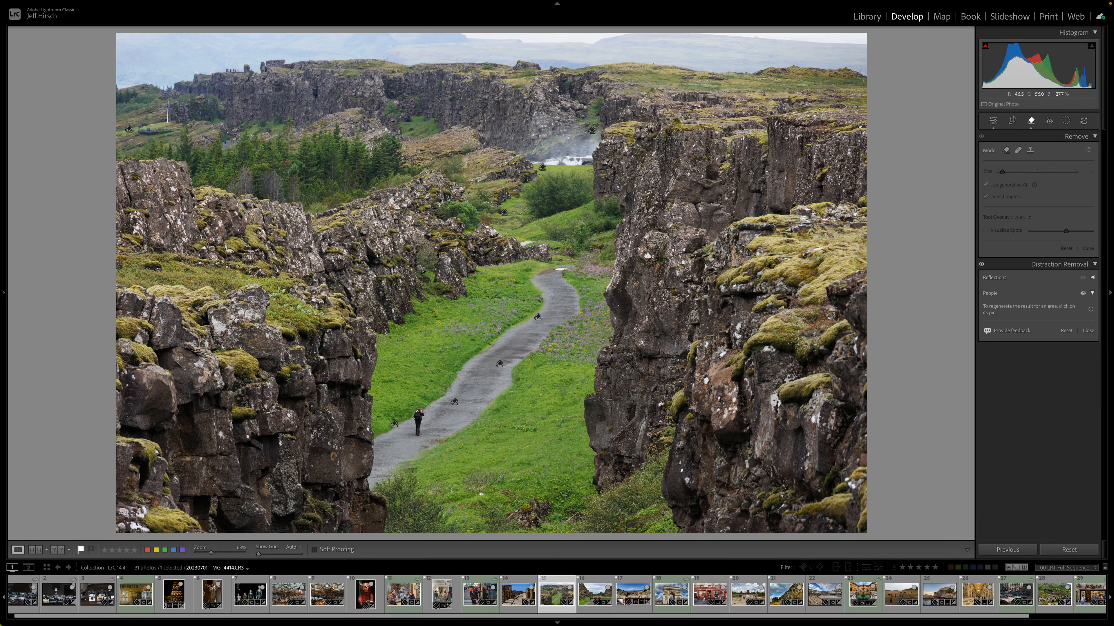
Select the removed area at the near end of the cliff path and switch it to the third generated variation
click(394, 428)
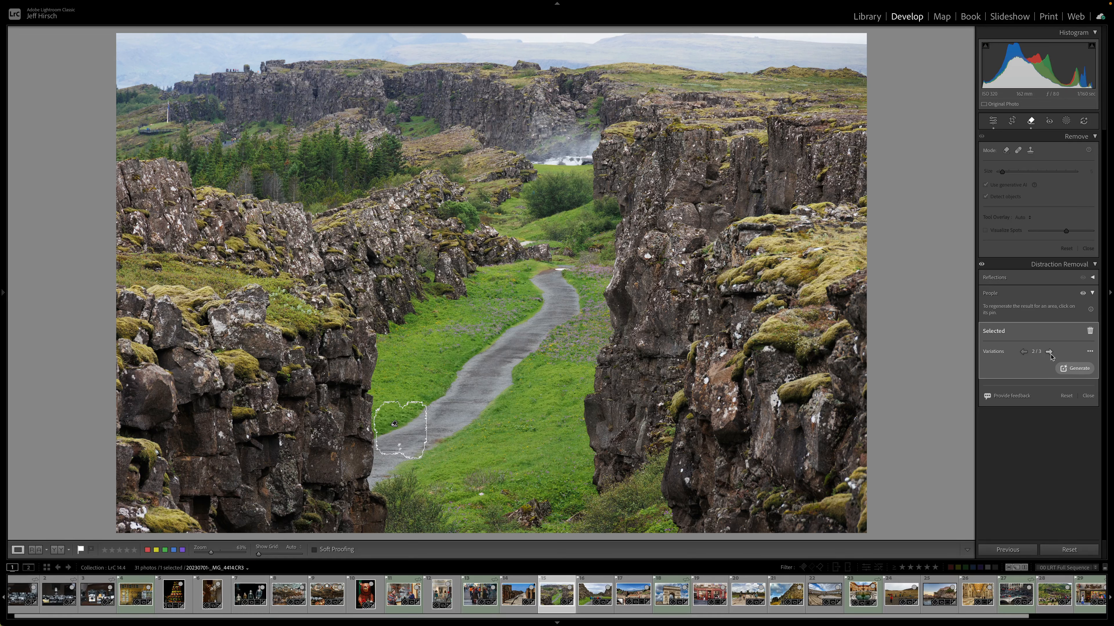
click(1049, 352)
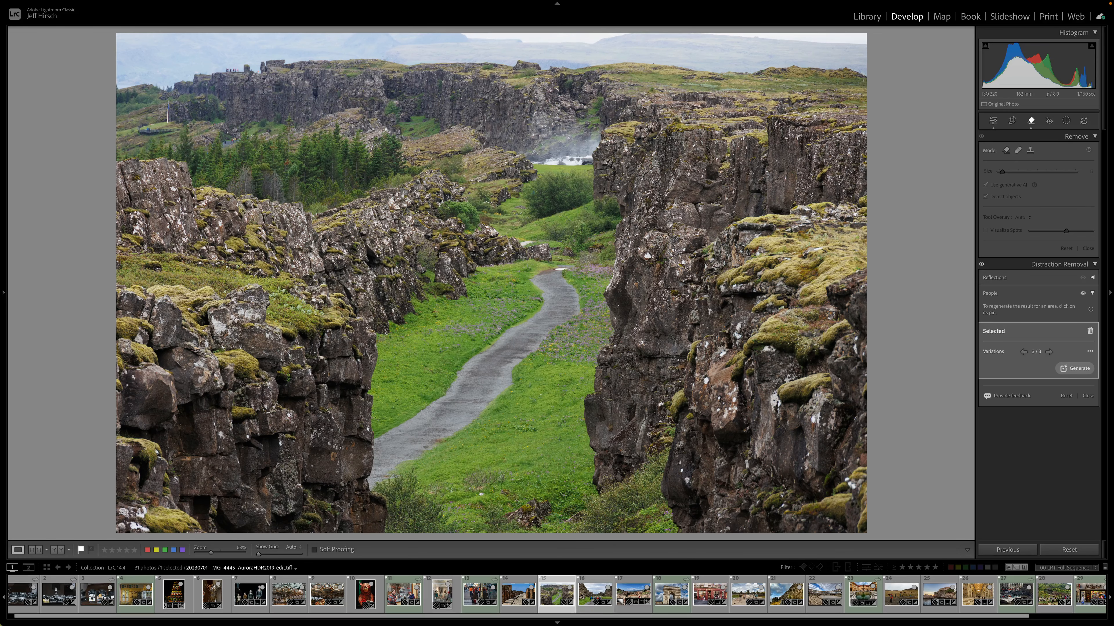
Open the photo of the tour group on the gravel path and remove all detected people
click(583, 595)
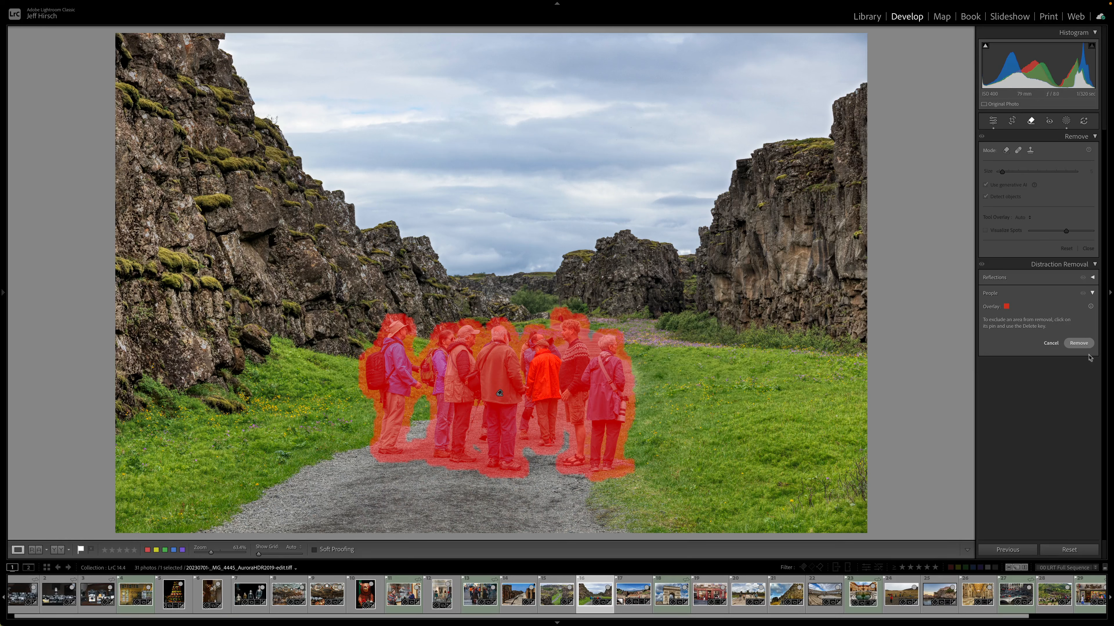
click(1079, 343)
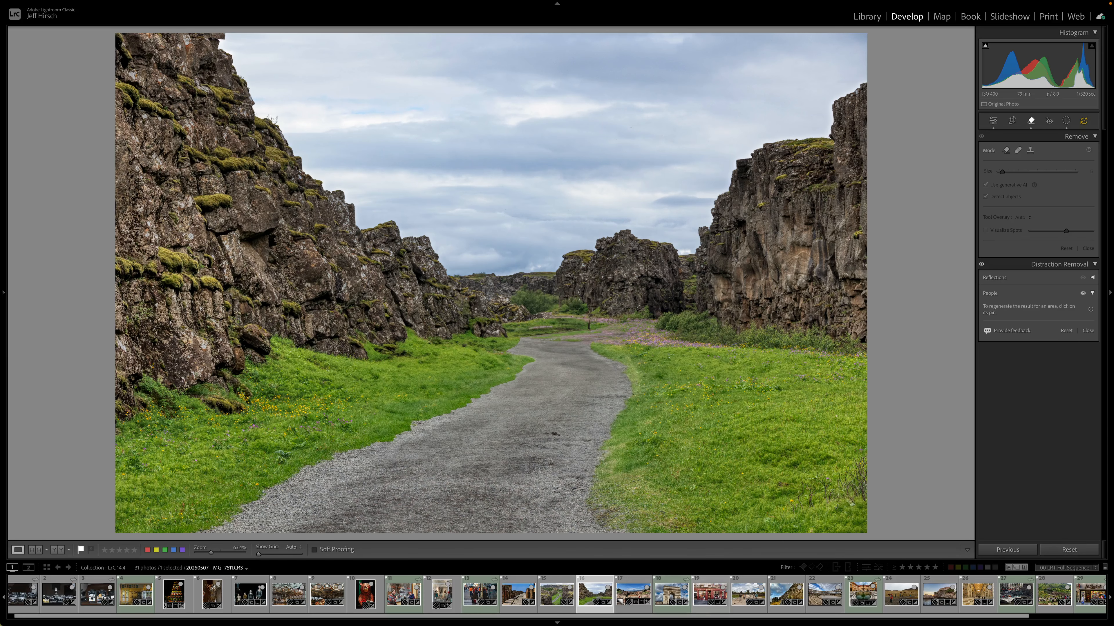
Open the ancient amphitheatre photo and remove all detected people from the seating and stage area
click(636, 593)
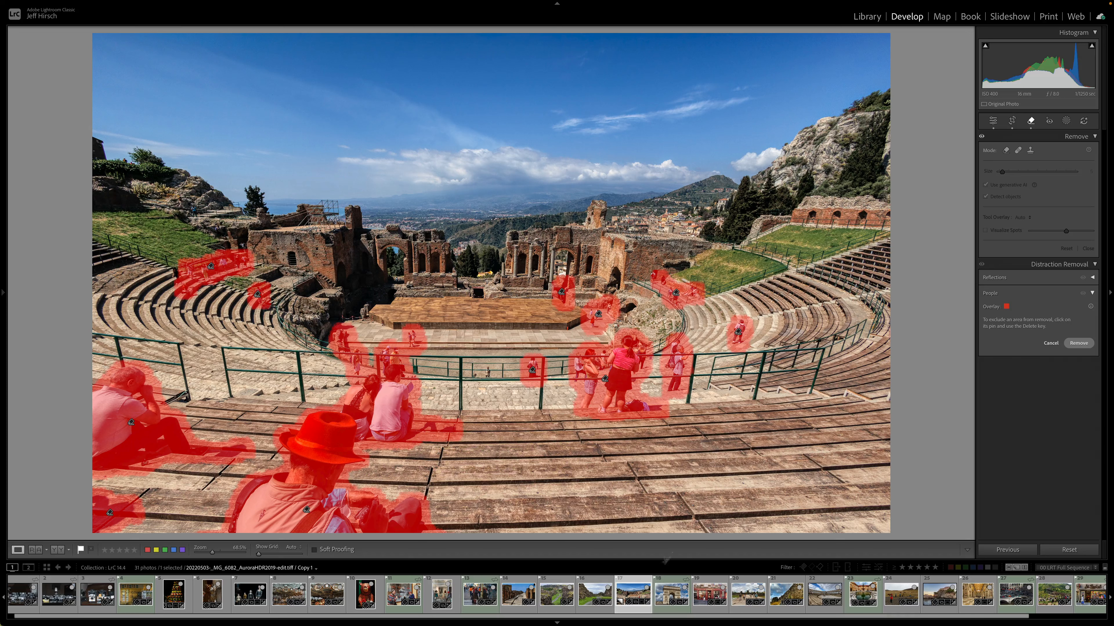
click(1073, 347)
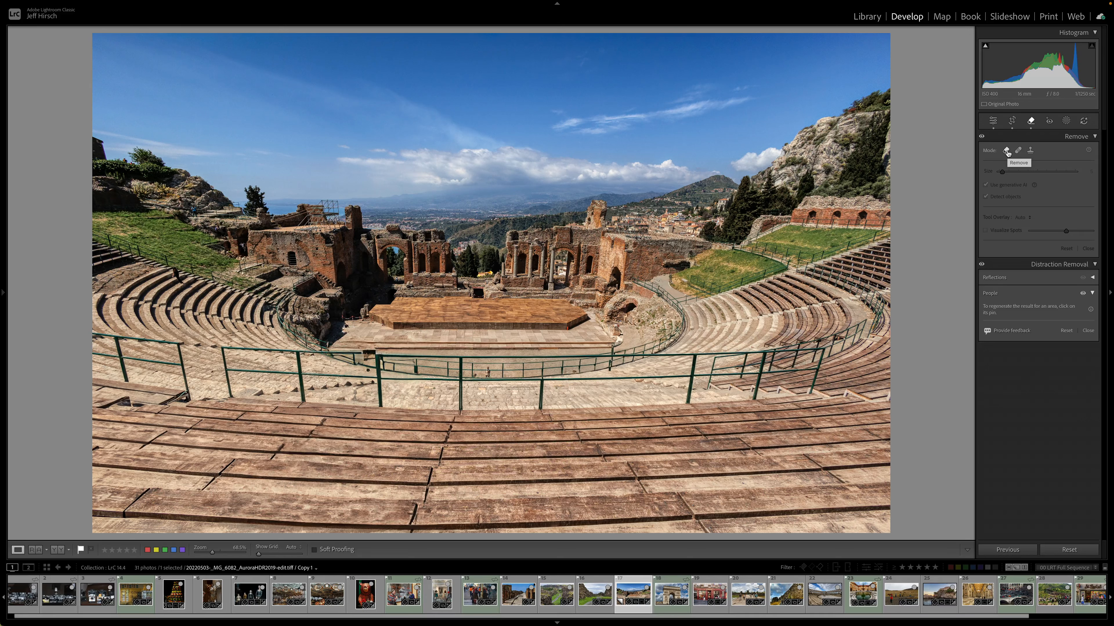
Open the triumphal arch photo and remove its detected people, excluding the two areas by the right-hand buildings and the one at the far left
click(662, 592)
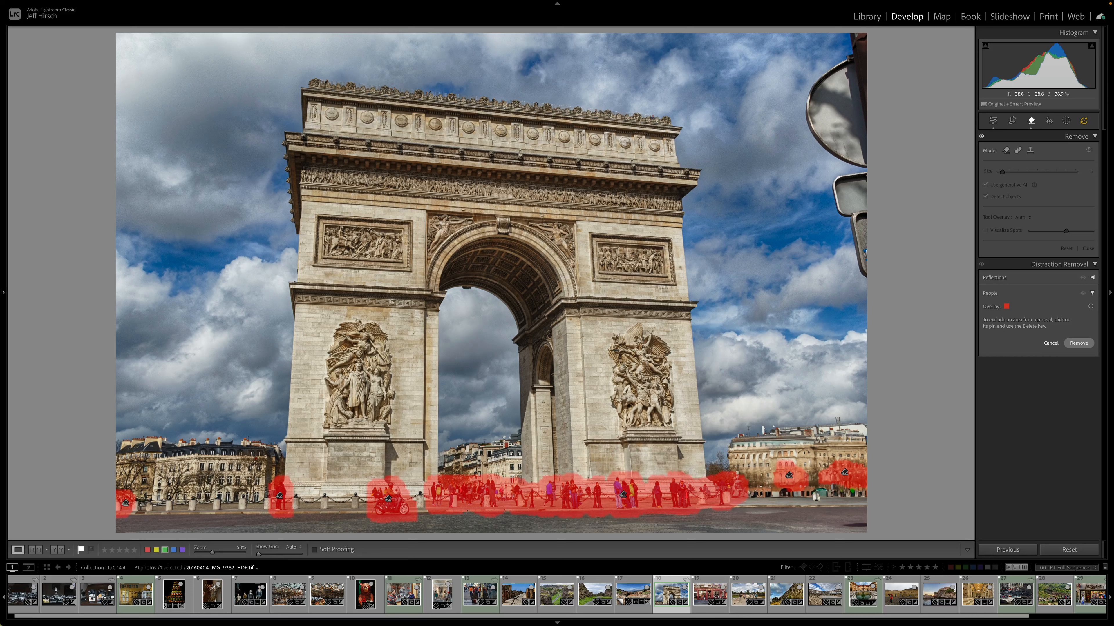
click(788, 475)
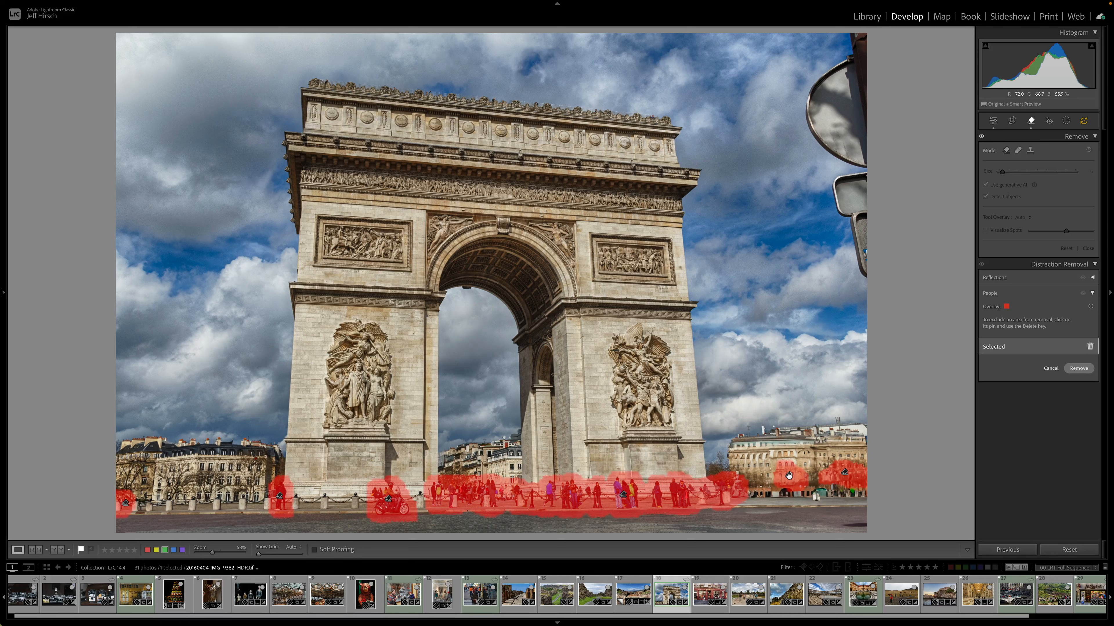
key(Delete)
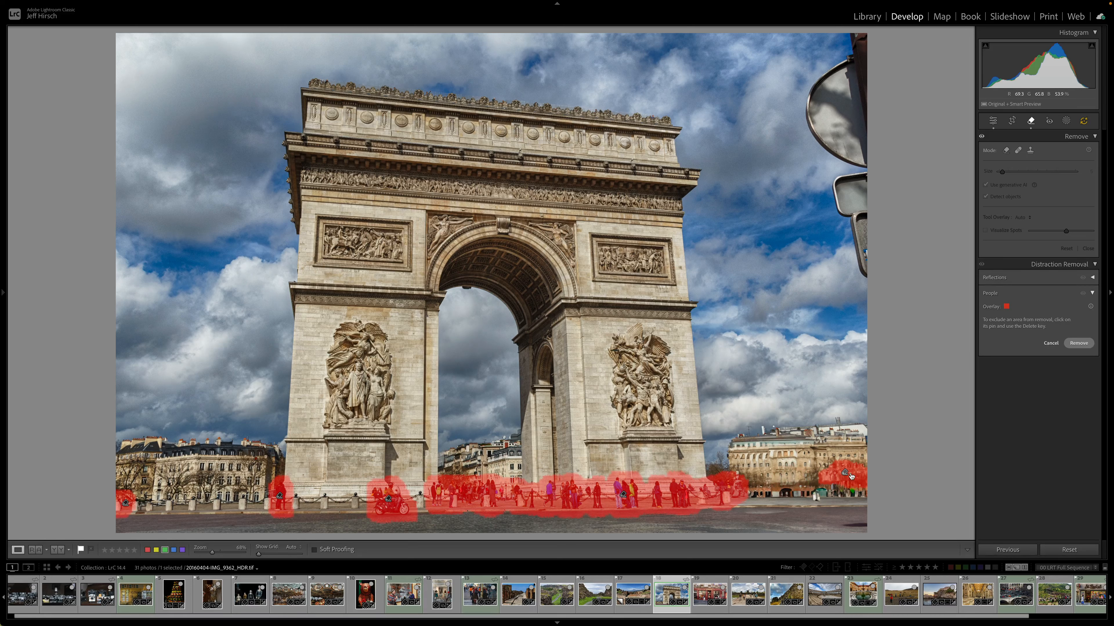
click(846, 476)
key(Delete)
click(124, 504)
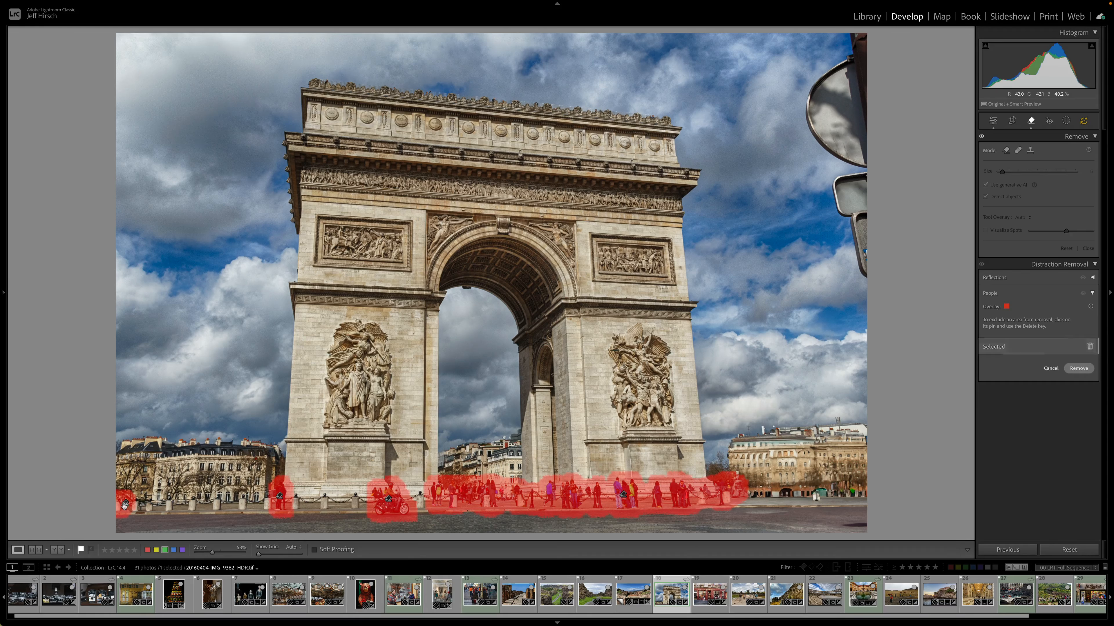
key(Delete)
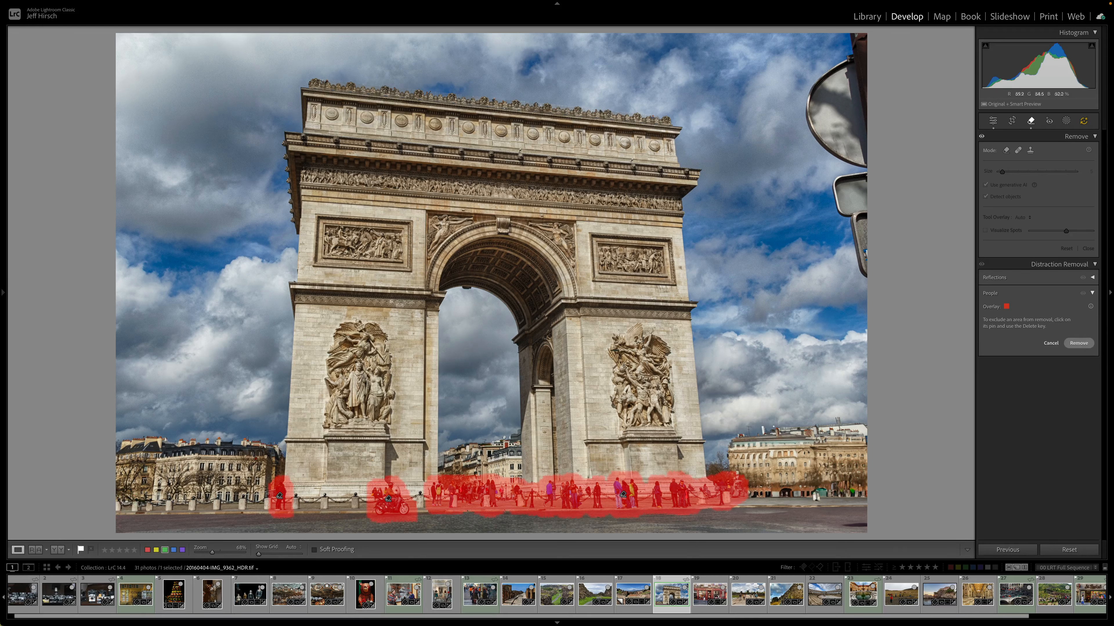
click(1088, 345)
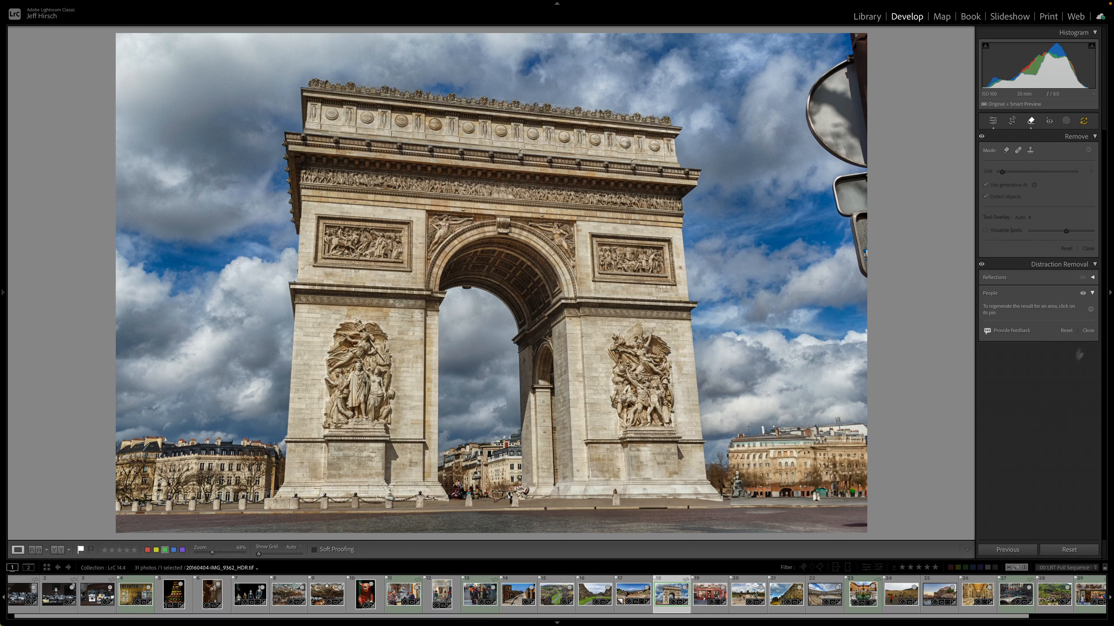
Open the Minalima storefront photo to have its people detected
click(701, 590)
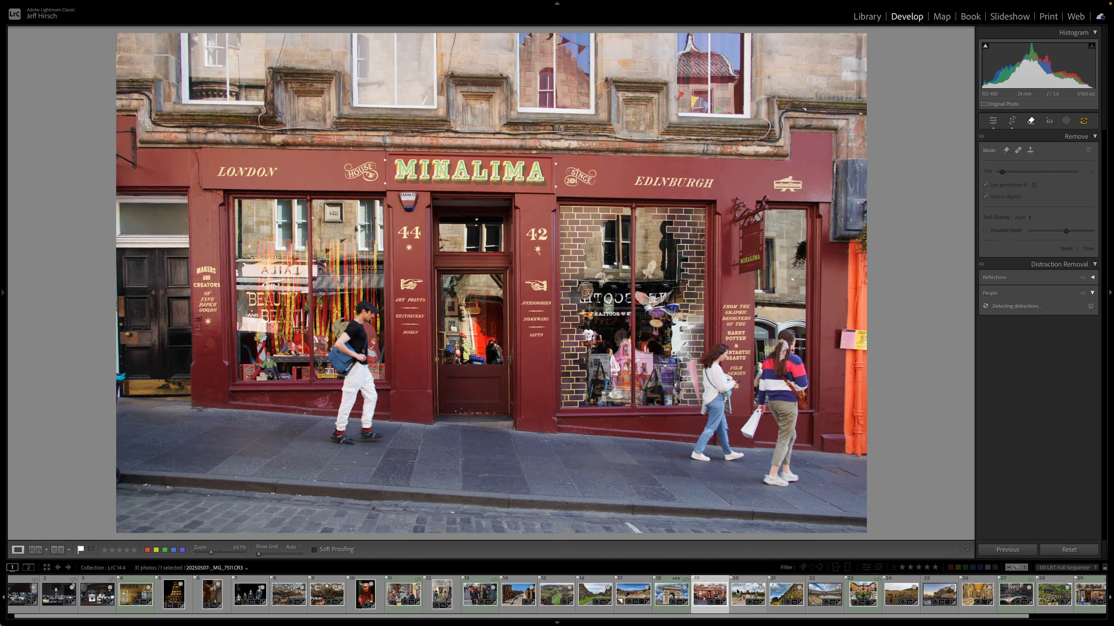
Open the temple causeway photo, detect its people, and inspect the orange-robed monk between the detected areas up close
click(747, 593)
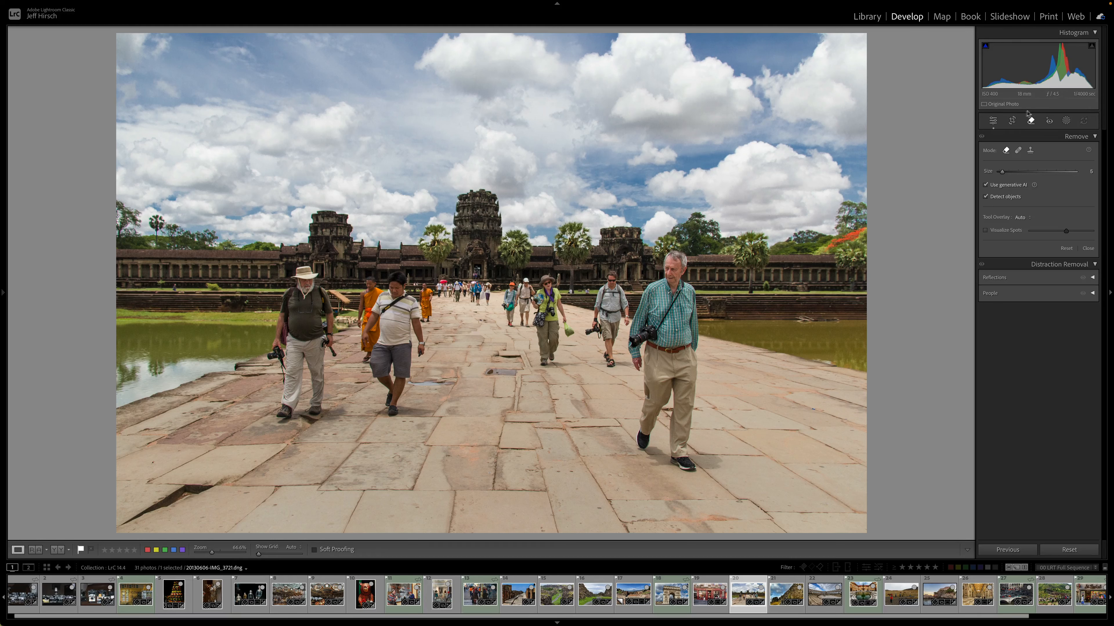
click(1092, 293)
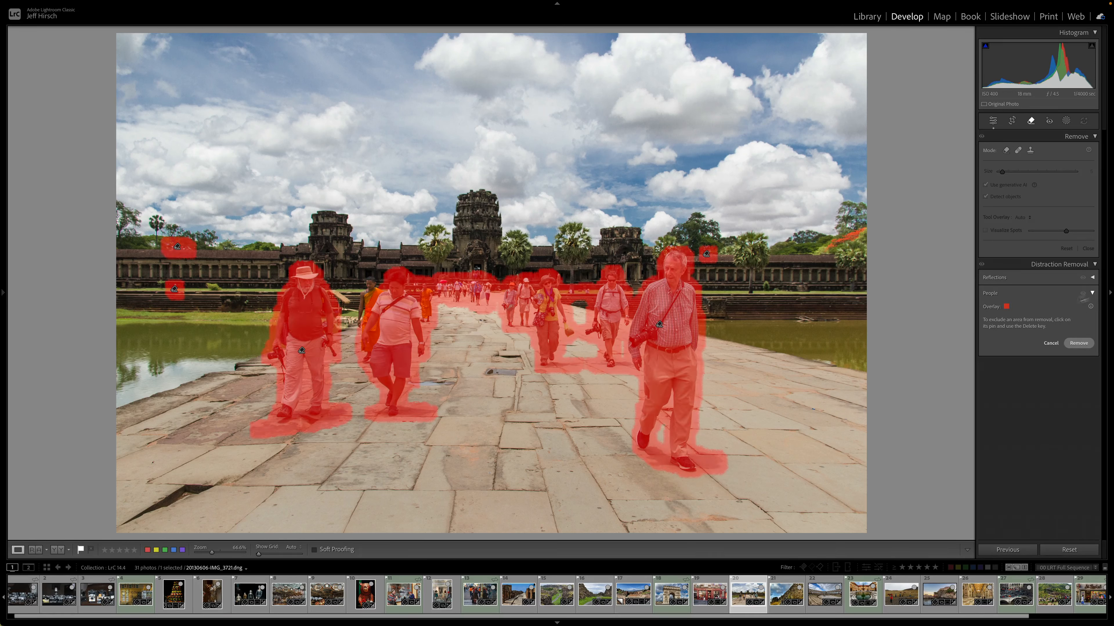
drag(360, 298, 780, 311)
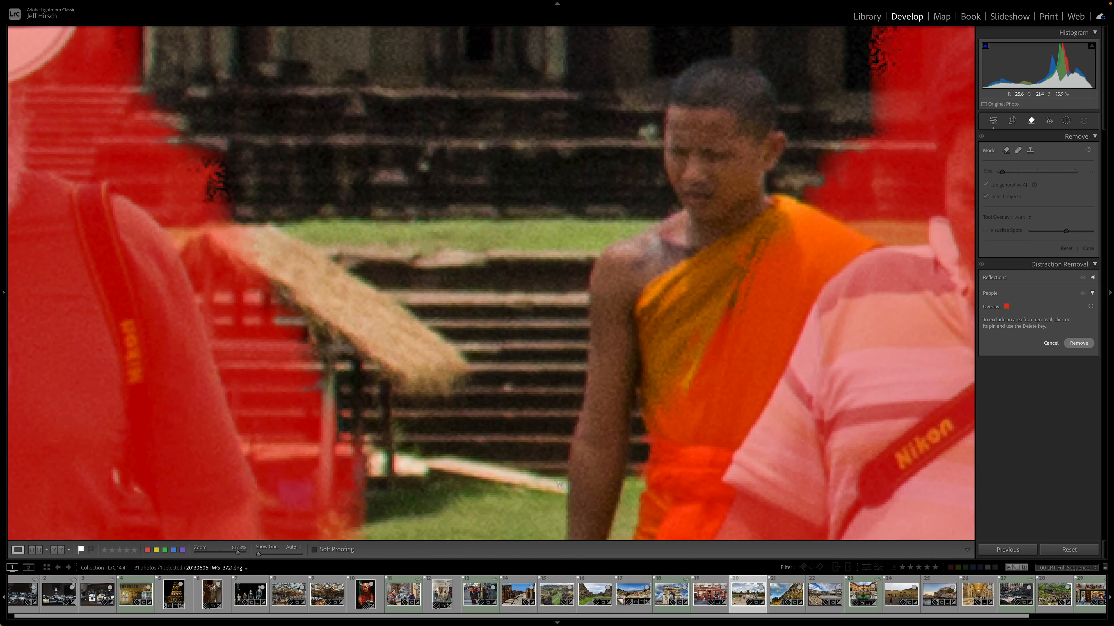
click(687, 339)
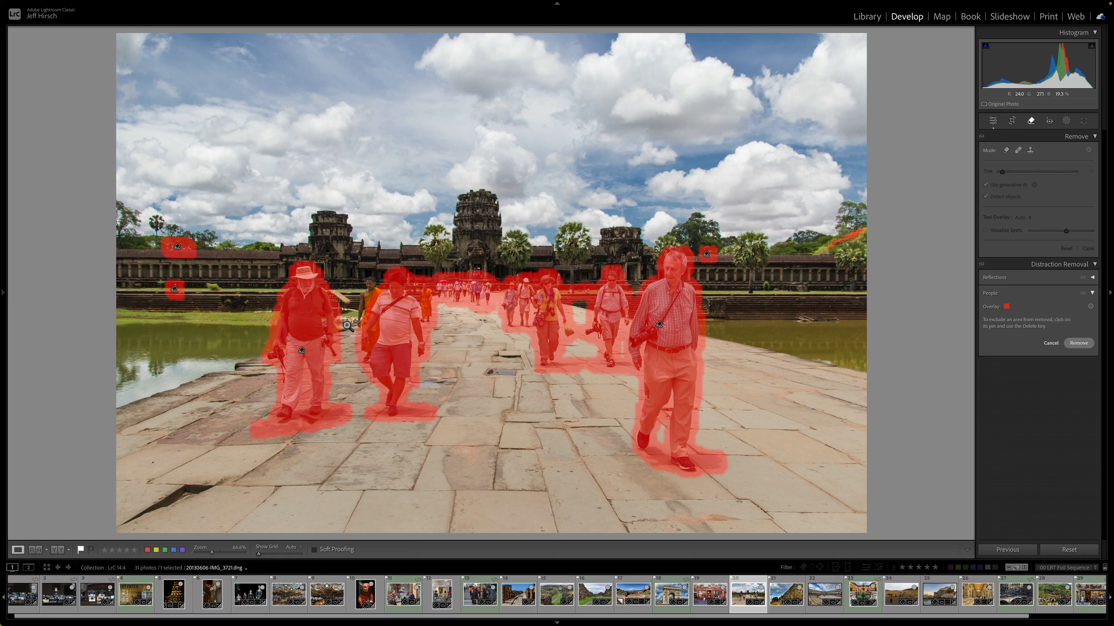
Exclude the detected areas by the far-left gallery roof and beside the right-hand trees, and remove the remaining detected people from the temple photo
click(176, 248)
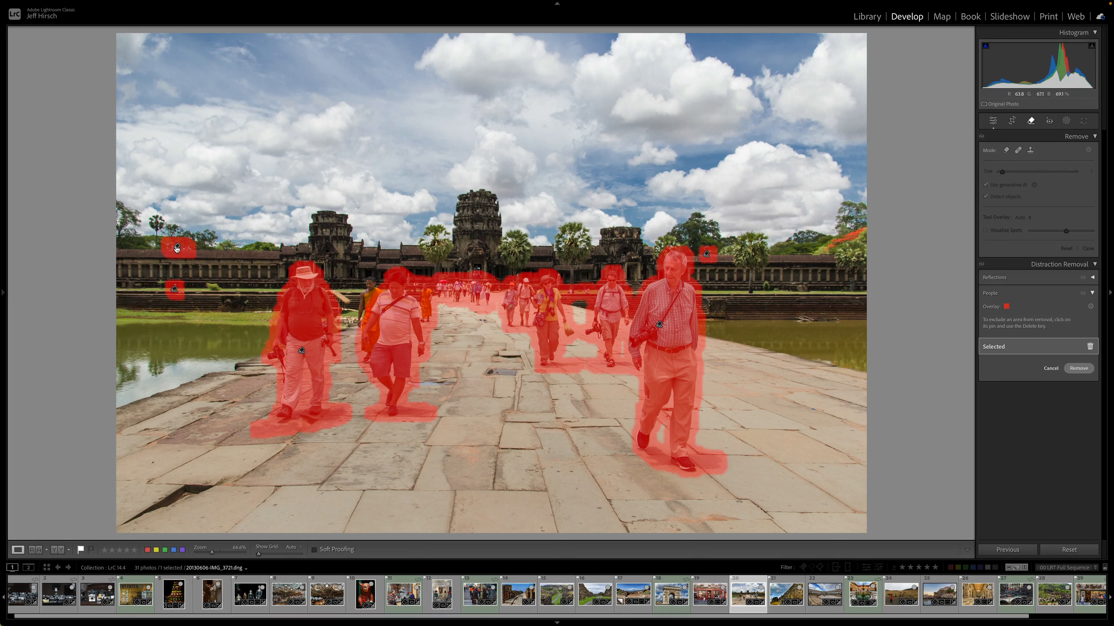
key(Delete)
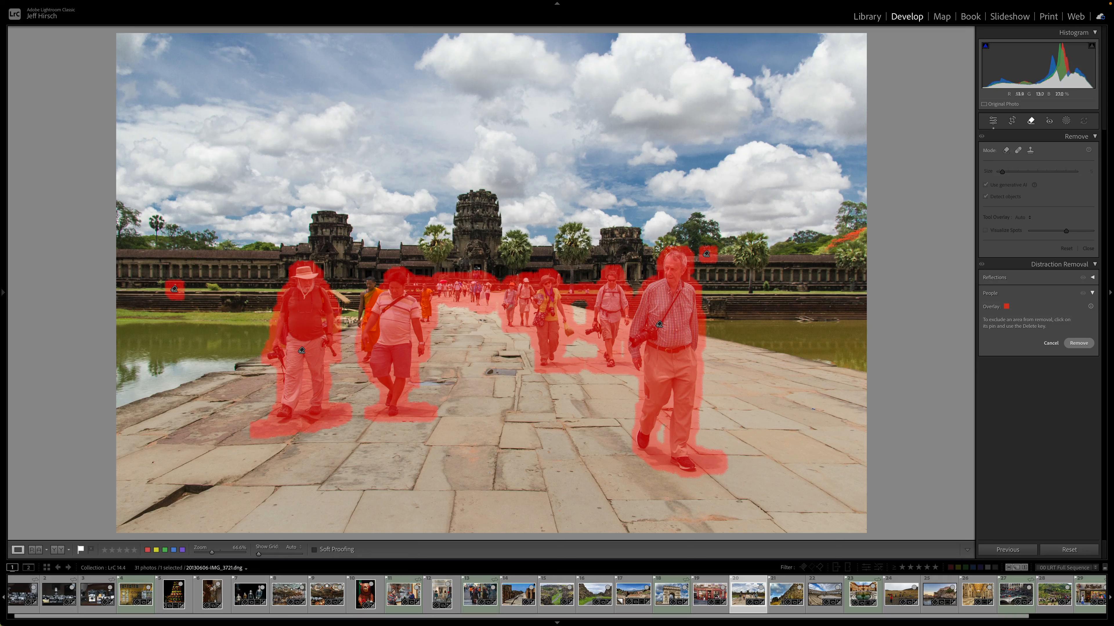
click(706, 256)
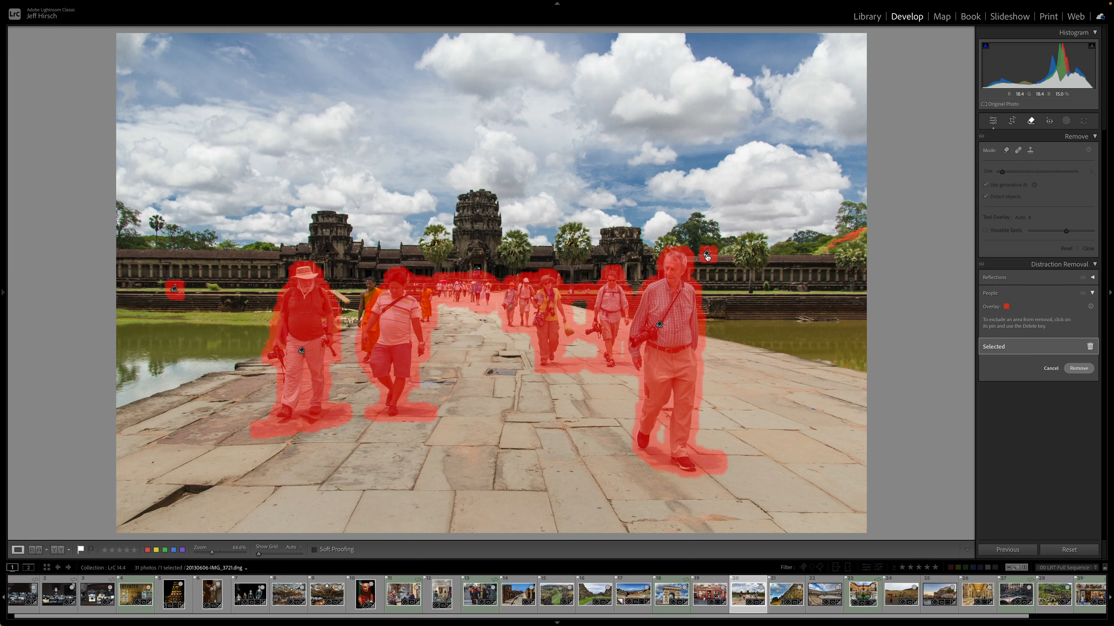
key(Delete)
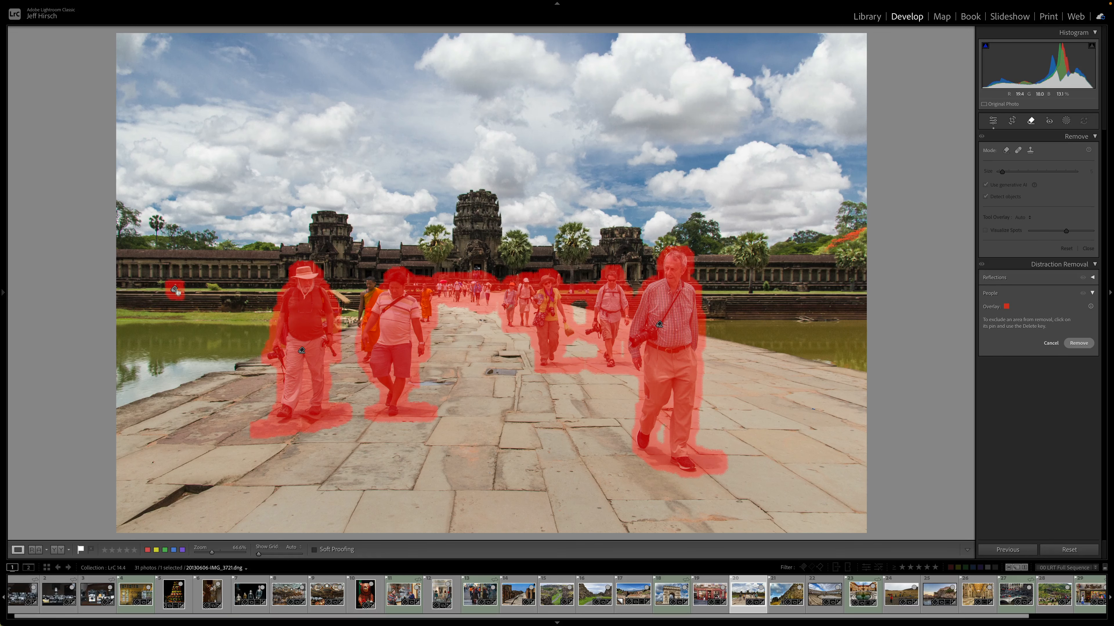
click(171, 298)
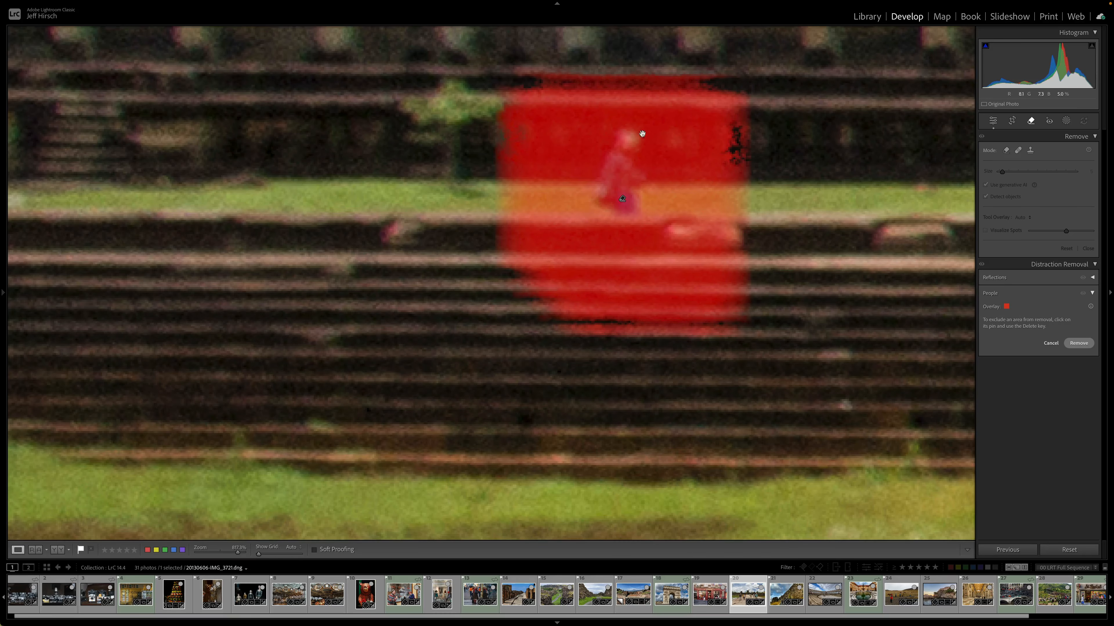
click(489, 243)
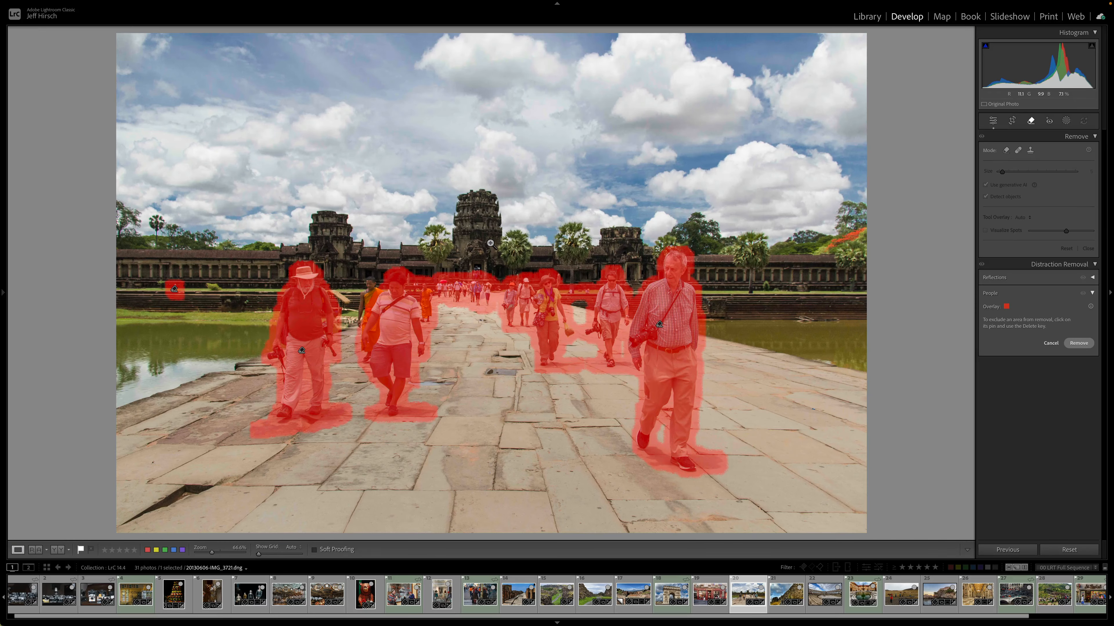
click(1079, 343)
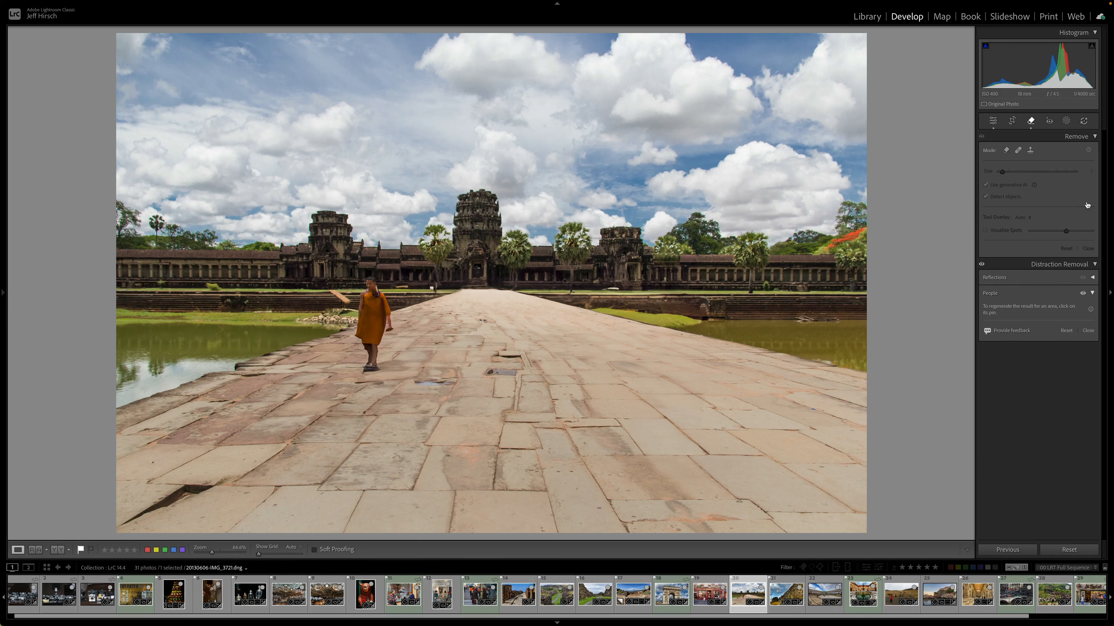
Mask the remaining orange-robed figure with the generative AI Remove tool, remove it, and compare the photo before and after
click(1006, 151)
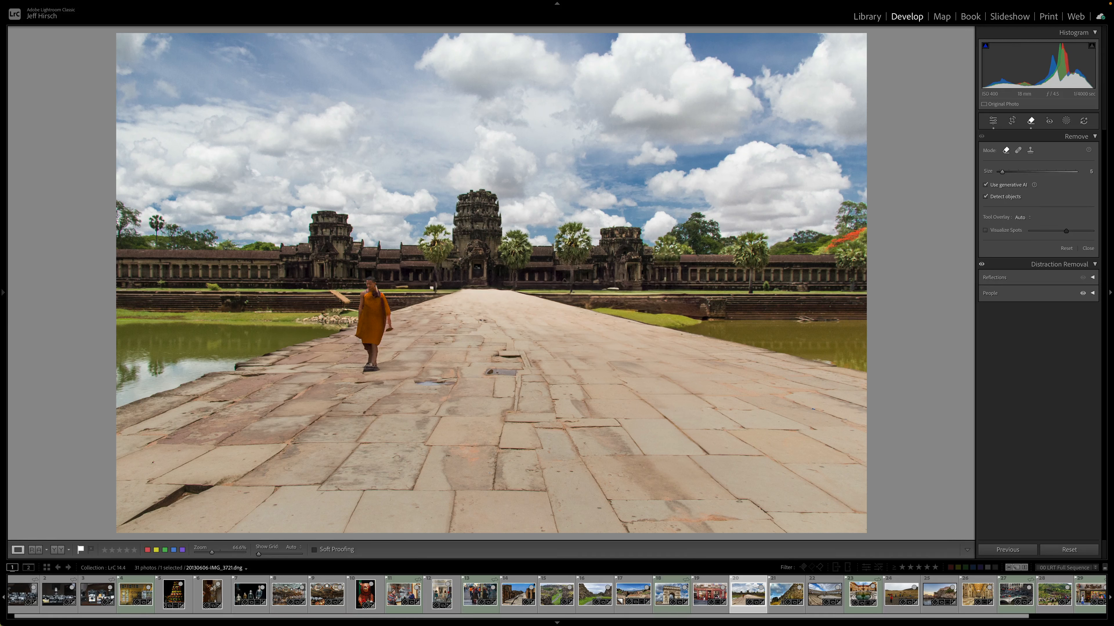
mouse_move(370, 287)
mouse_down()
mouse_move(355, 325)
mouse_move(354, 356)
mouse_move(369, 370)
mouse_move(392, 317)
mouse_move(374, 284)
mouse_up()
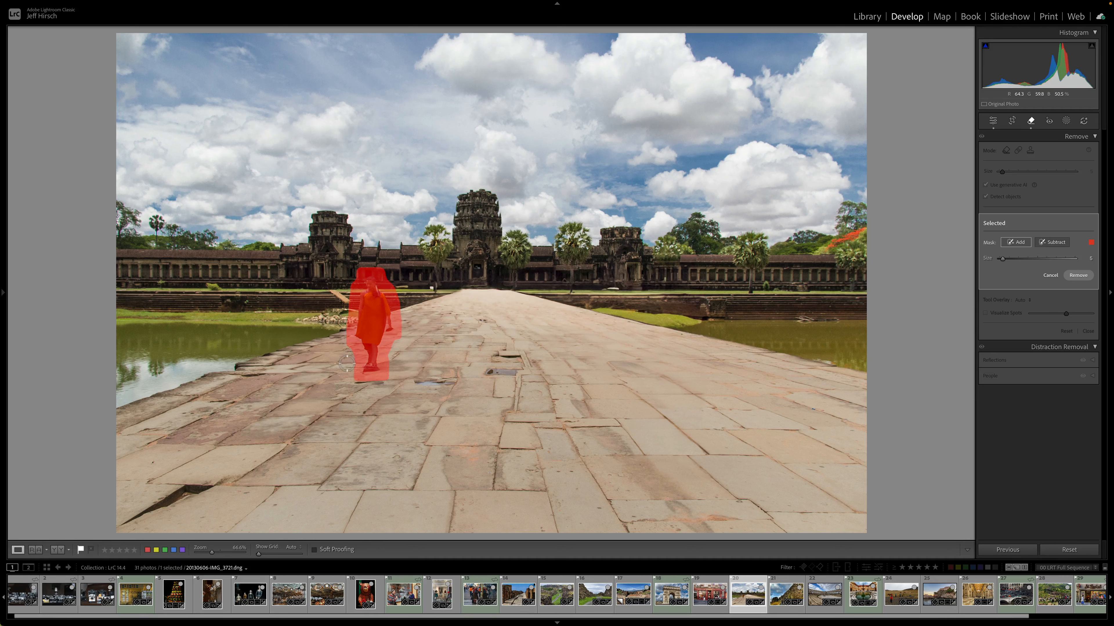
click(1078, 276)
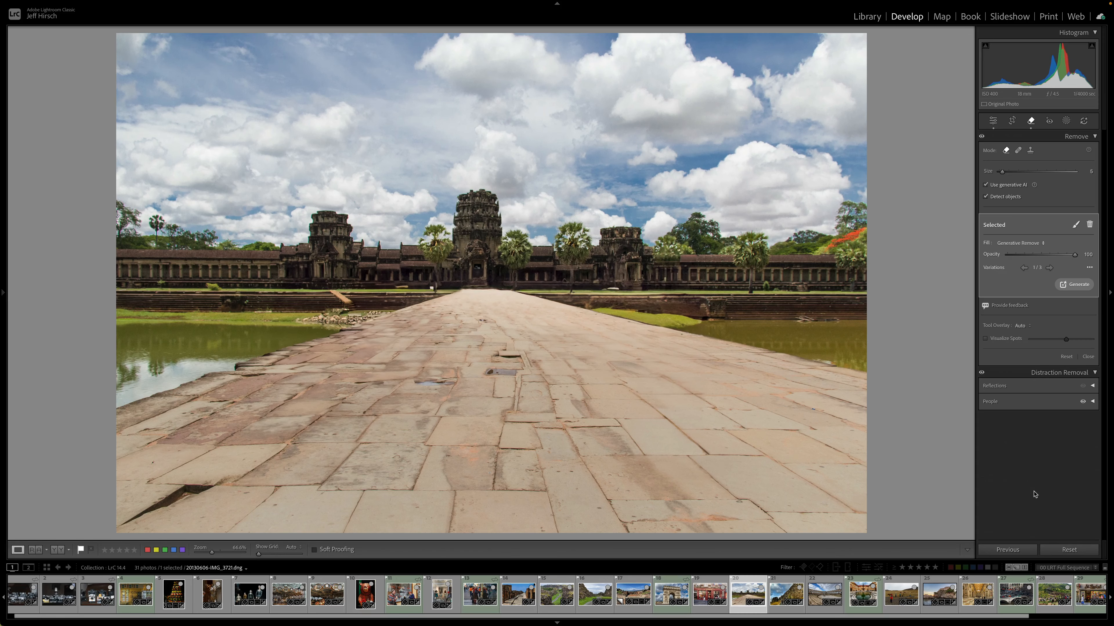
key(backslash)
key(backslash)
Open the stone arena photo, remove all its detected people, and compare the result with distraction removal off and on
click(819, 595)
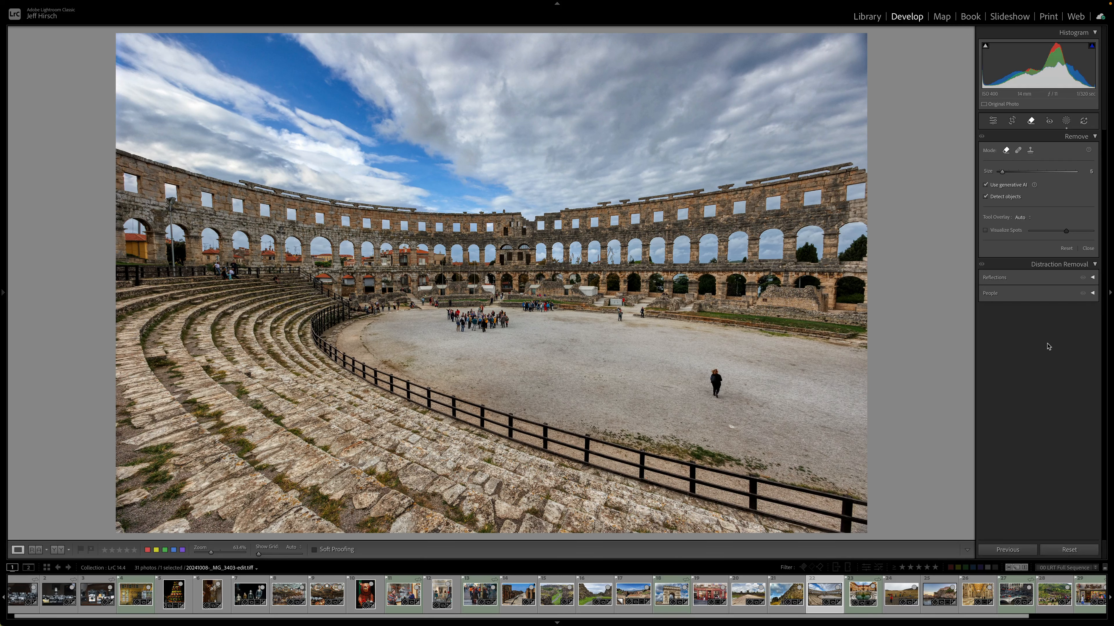
click(1092, 294)
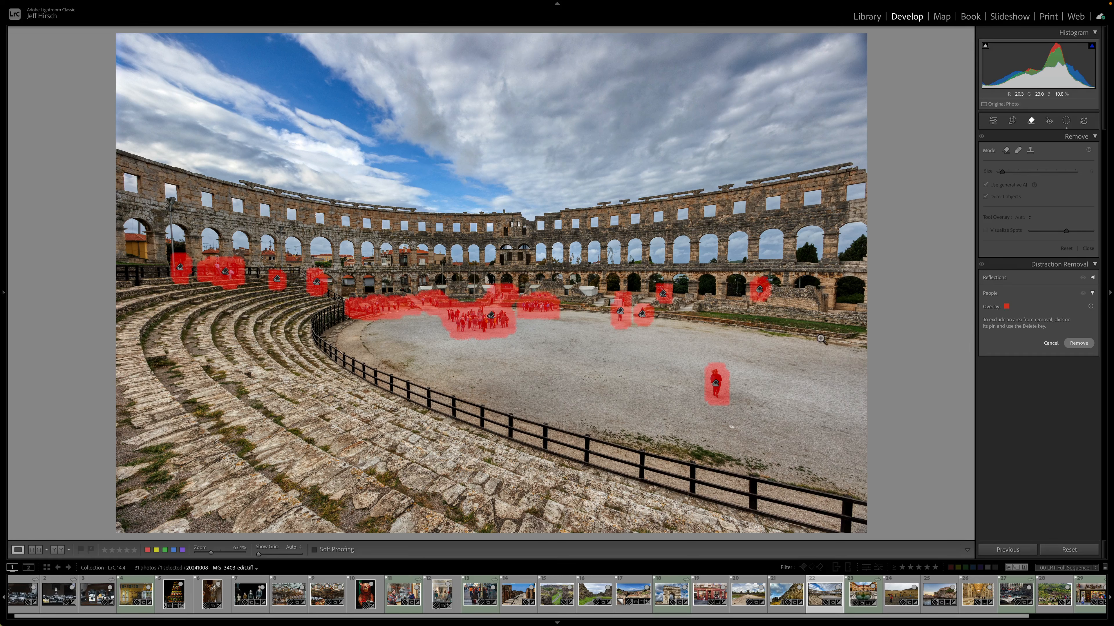
click(1078, 343)
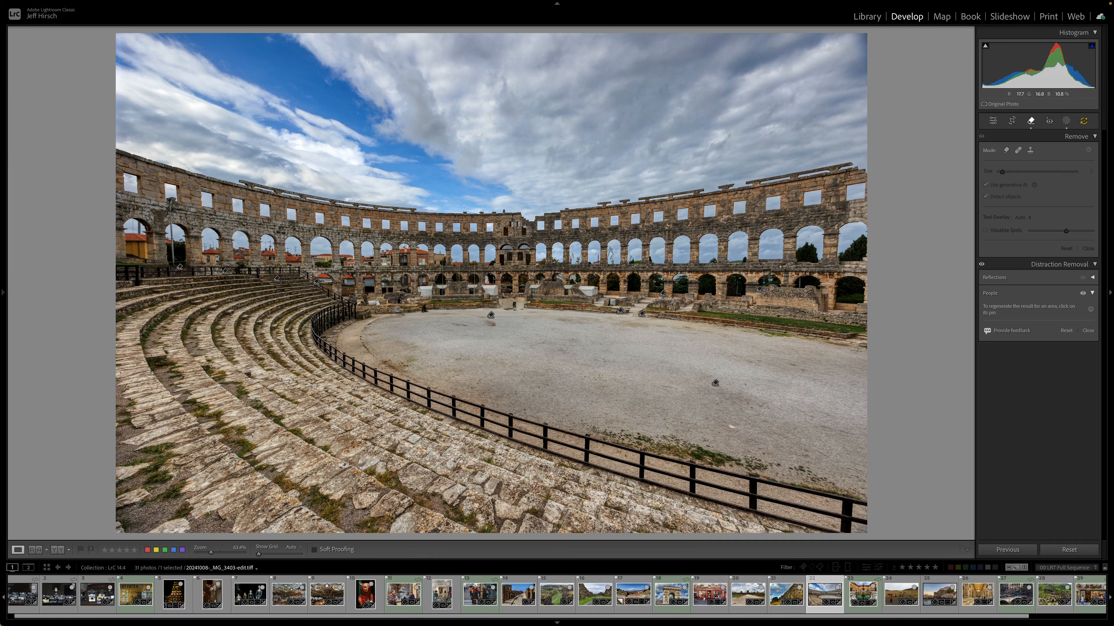
click(981, 267)
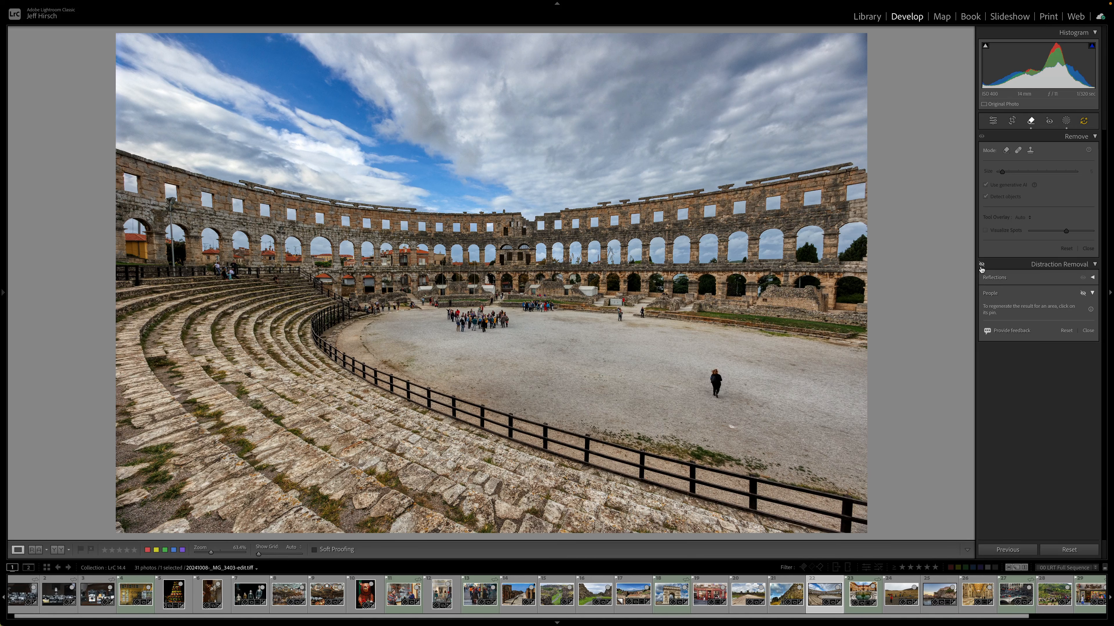
click(981, 266)
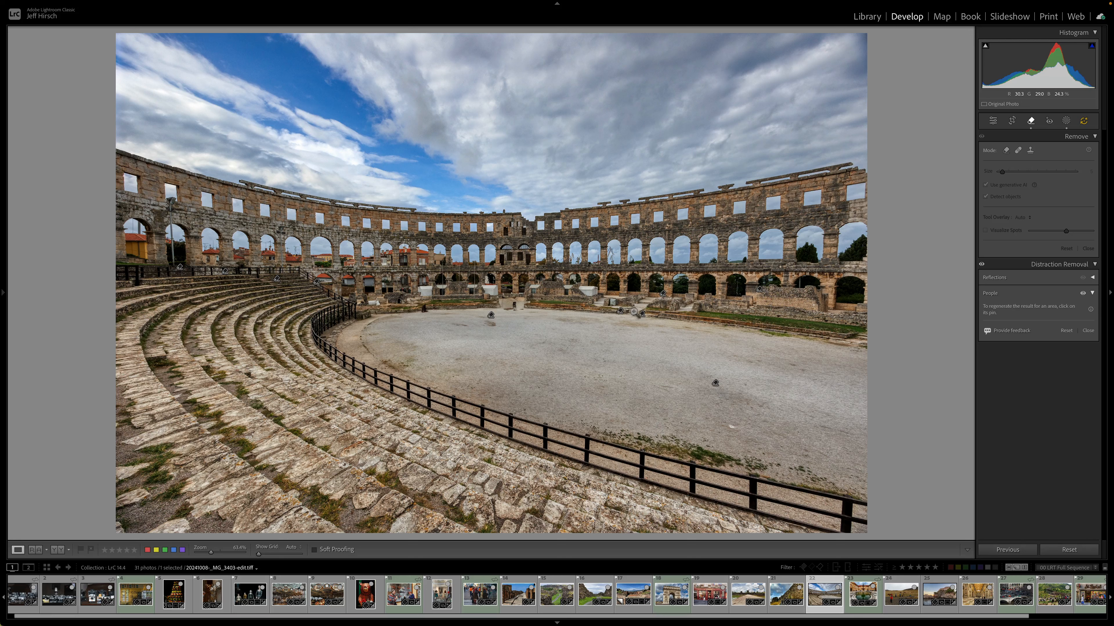
Regenerate the removal result for the large crowd area at the arena's far side and compare it with the original
click(492, 319)
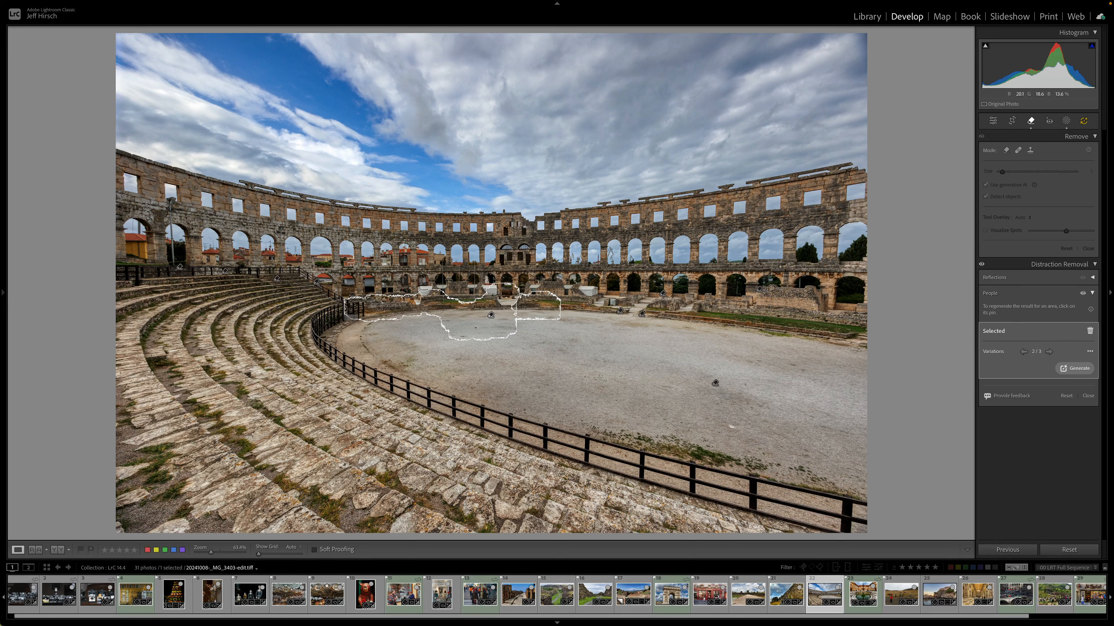
click(1075, 370)
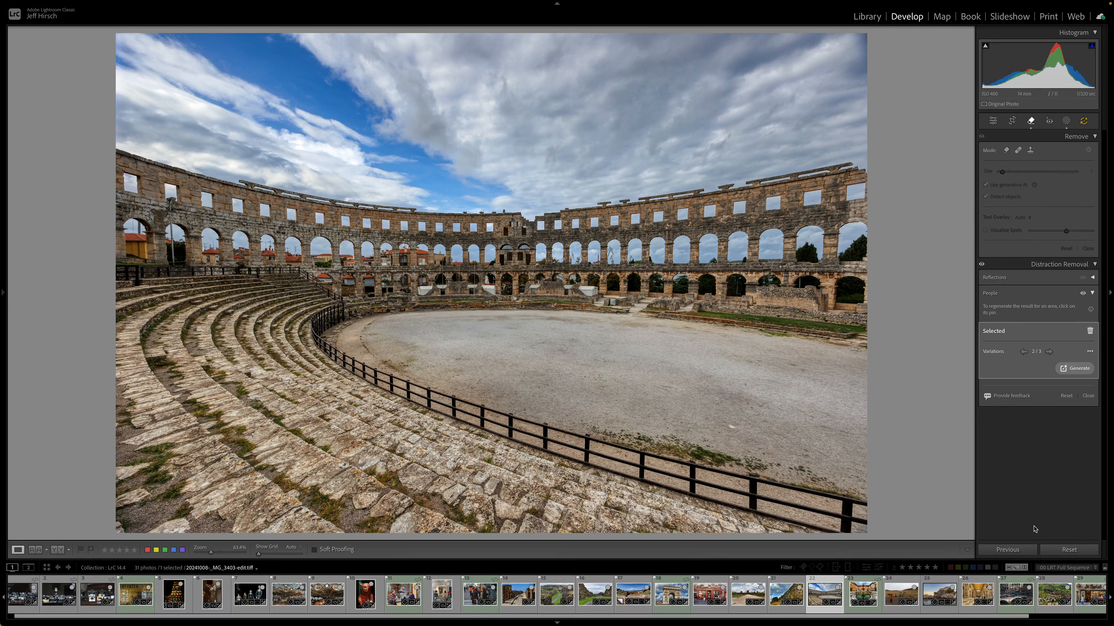
click(981, 265)
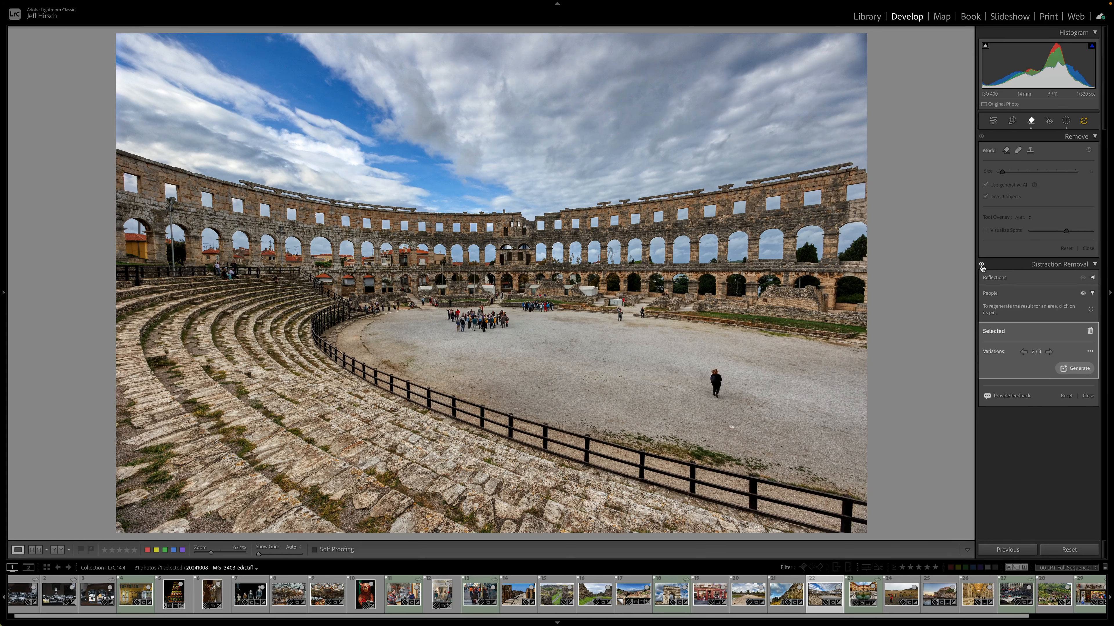
click(981, 266)
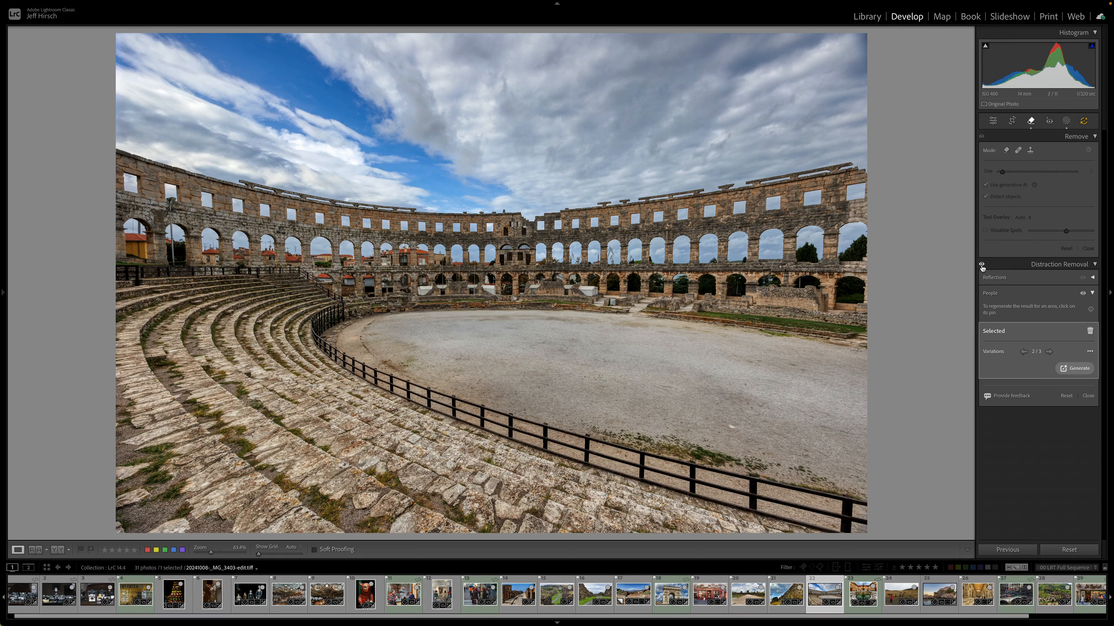
Open the fountain courtyard photo, remove its detected people, and generate new variations for the large area right of the fountain
click(865, 590)
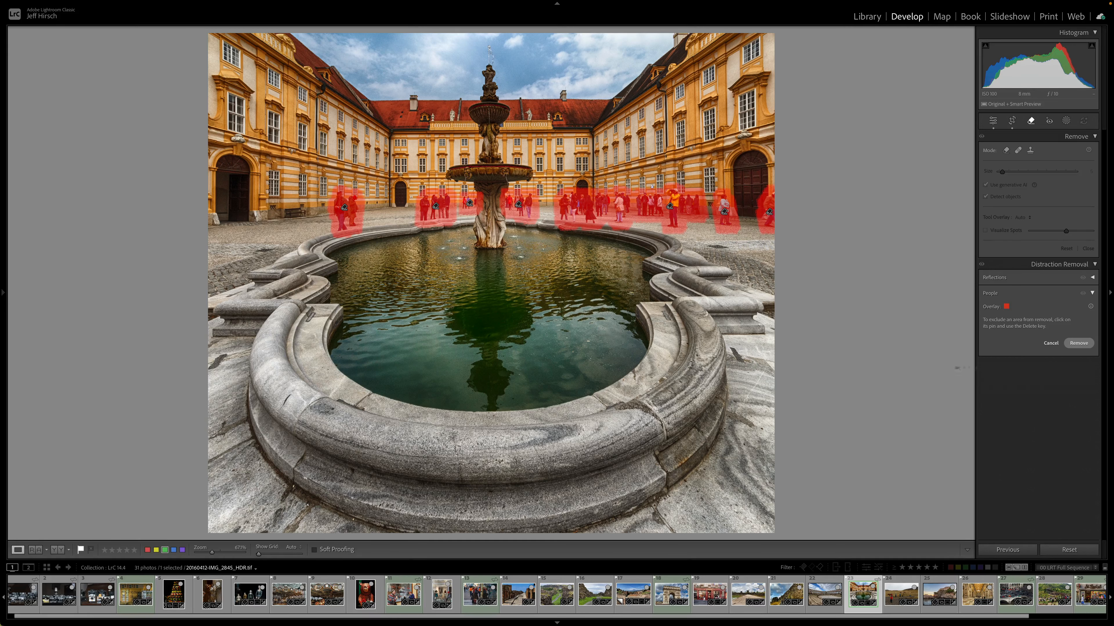
click(1084, 346)
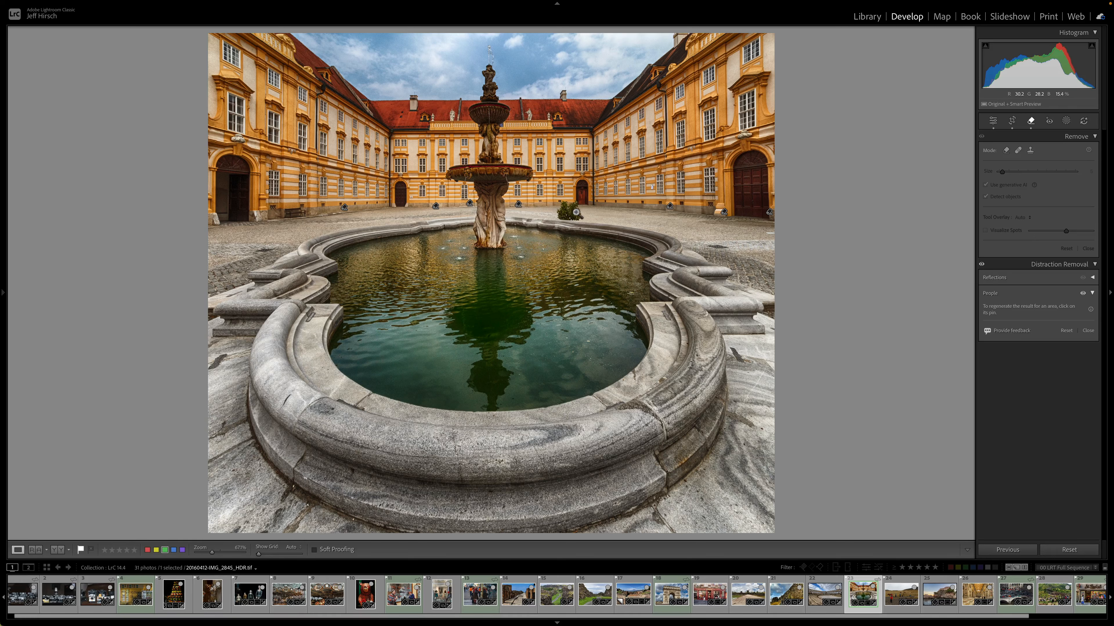
click(668, 208)
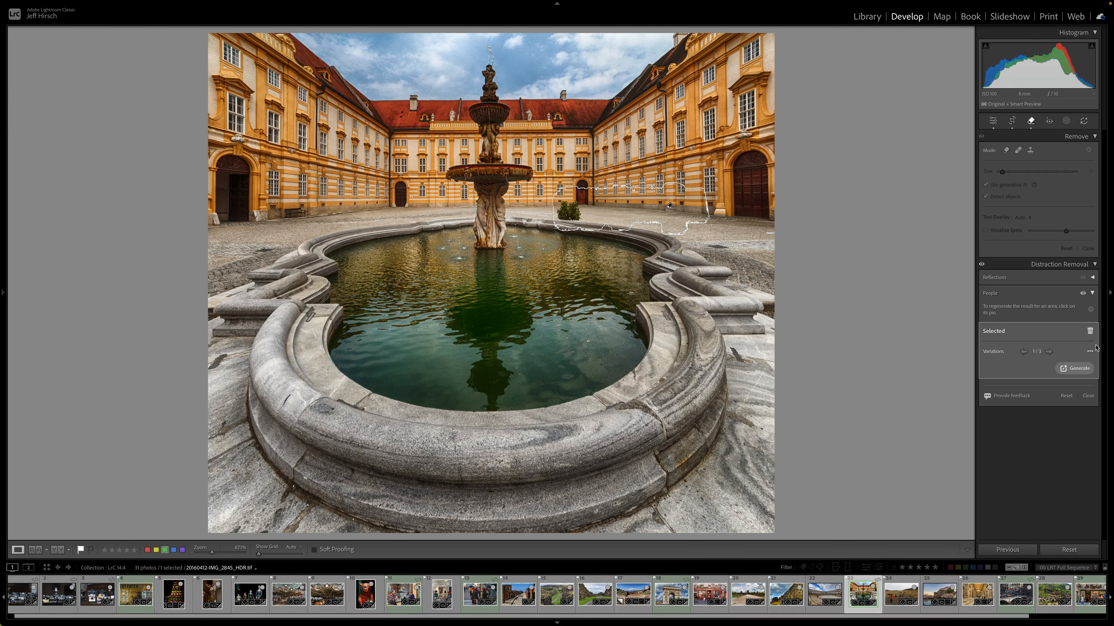
click(1049, 352)
click(1069, 371)
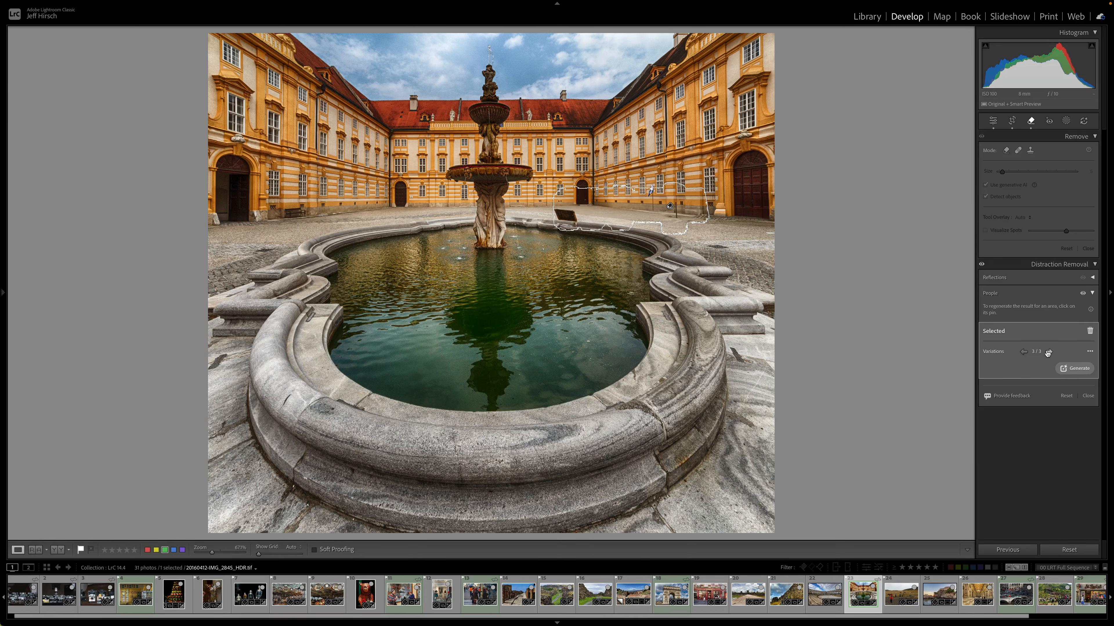
Remove the leftover dark object behind the fountain's basin with the generative AI Remove tool and compare the photo before and after
click(1006, 151)
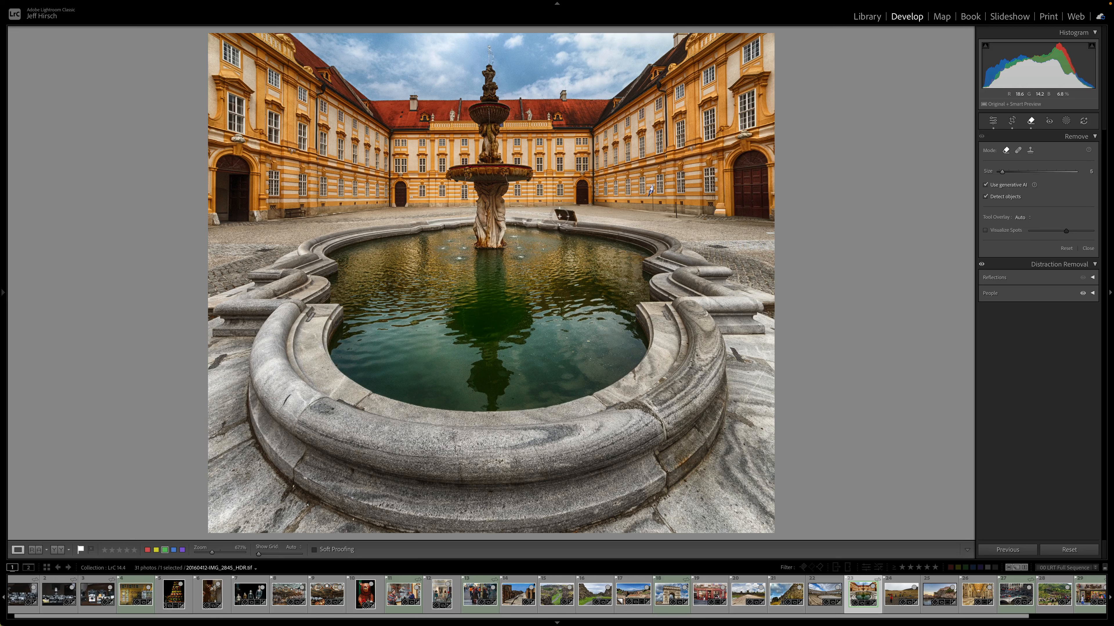
mouse_move(555, 212)
mouse_down()
mouse_move(581, 219)
mouse_move(555, 218)
mouse_up()
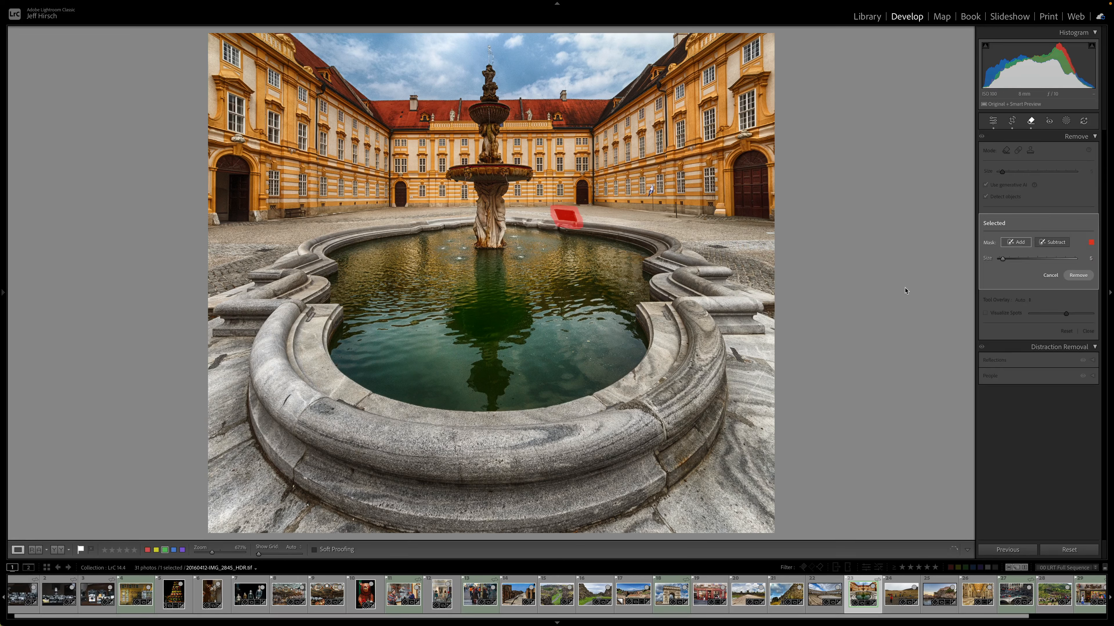
click(1076, 274)
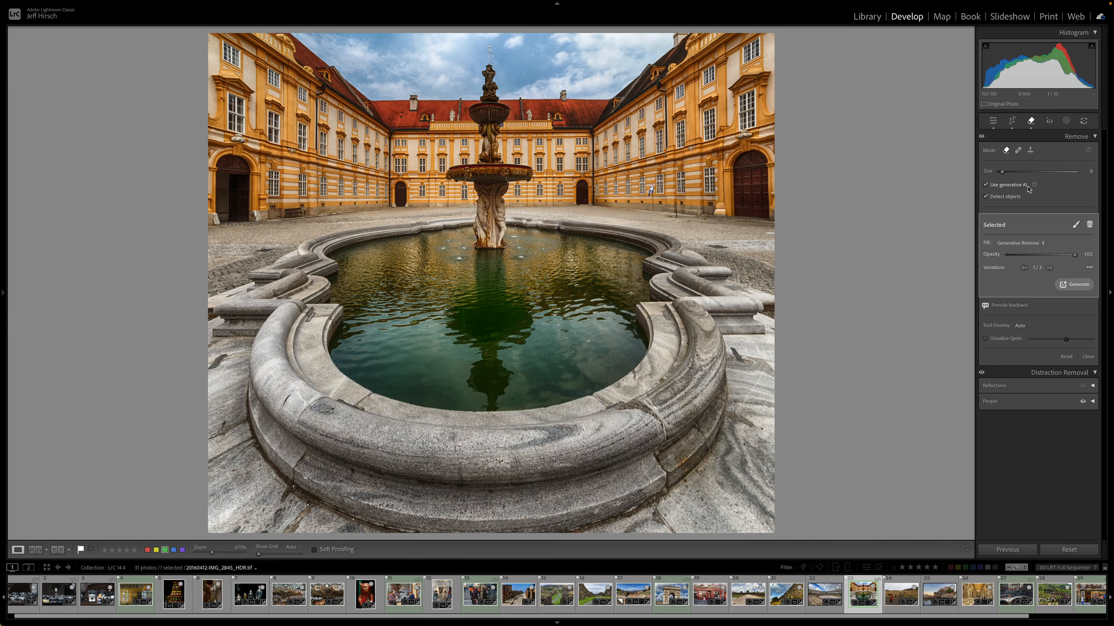
key(backslash)
key(backslash)
key(backslash)
key(backslash)
Open the photo of the cliff-top fortress and stone pier and remove all detected people
click(938, 594)
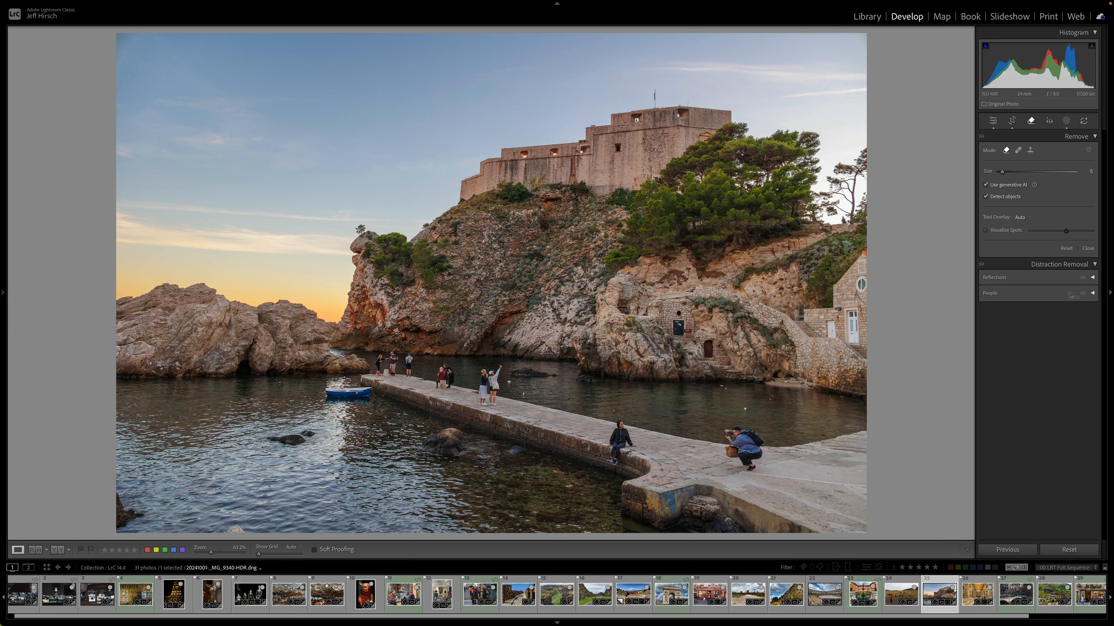
click(1092, 294)
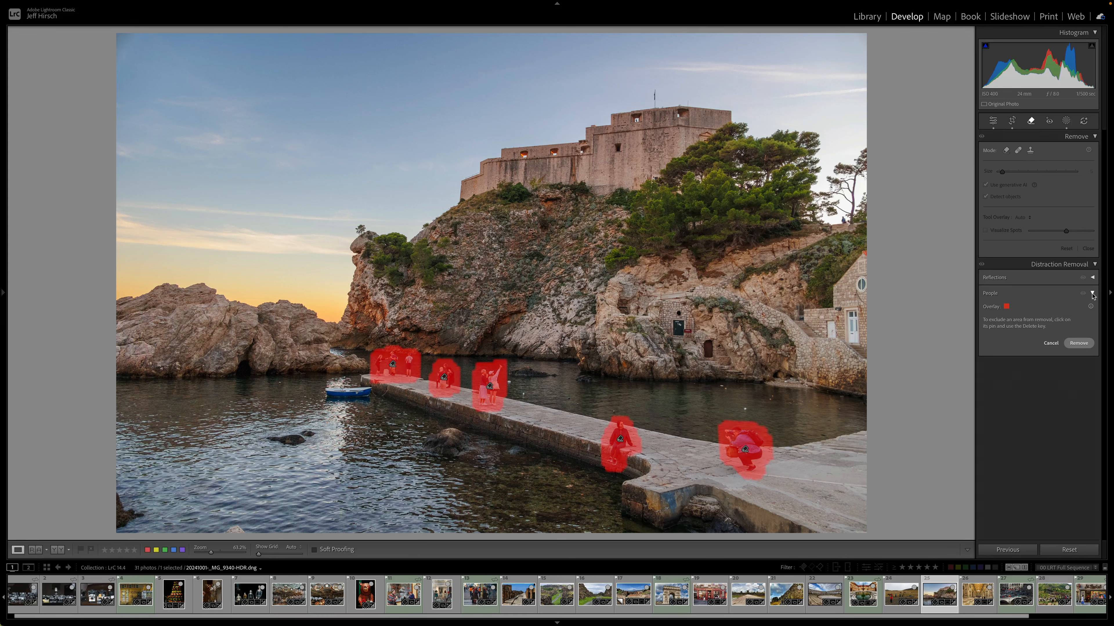
click(1078, 343)
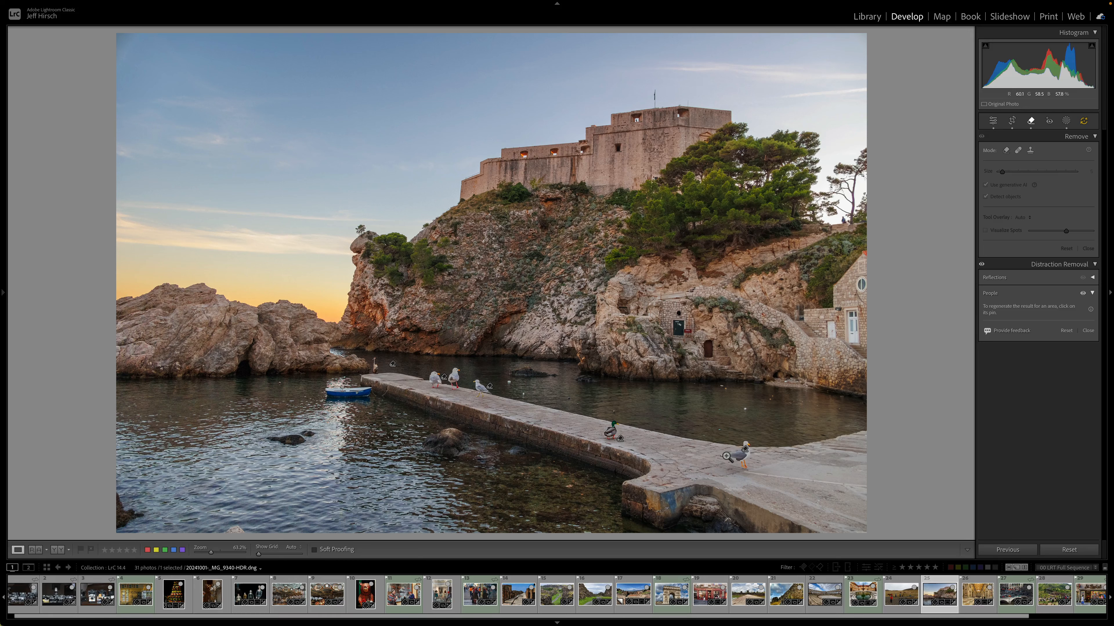
Review the removal variations for the crouching photographer's area on the pier and generate new ones
click(744, 450)
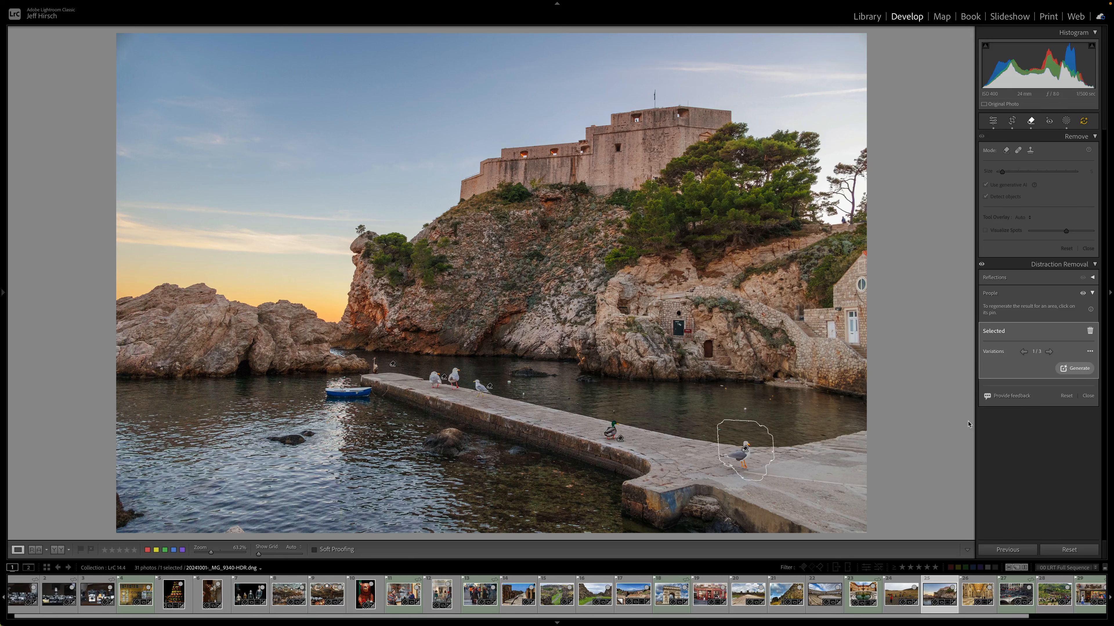
click(1049, 352)
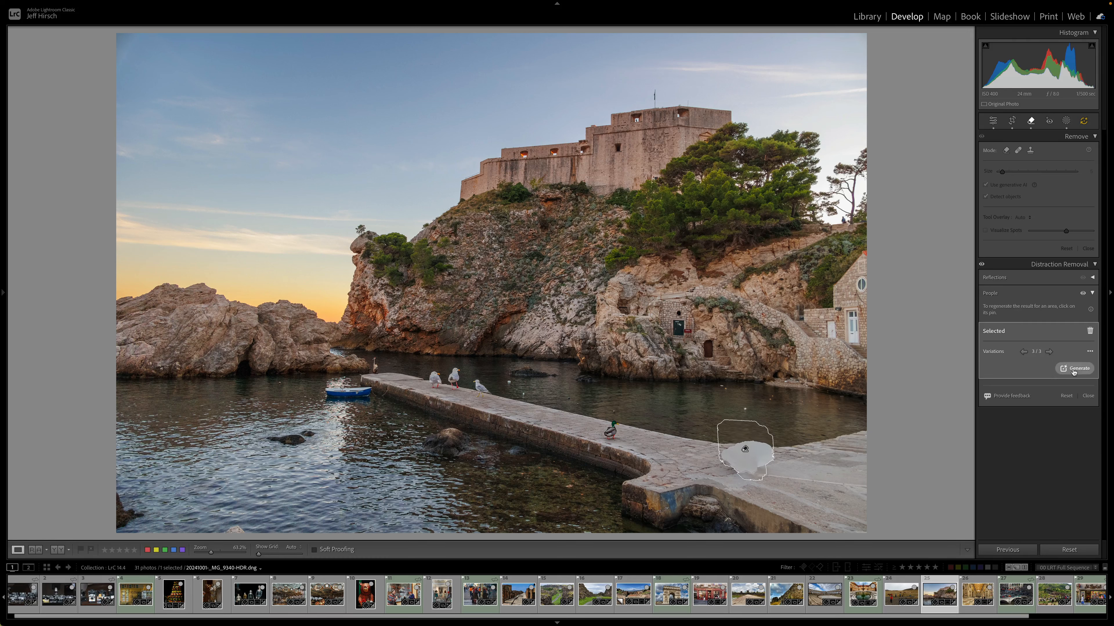
click(1073, 372)
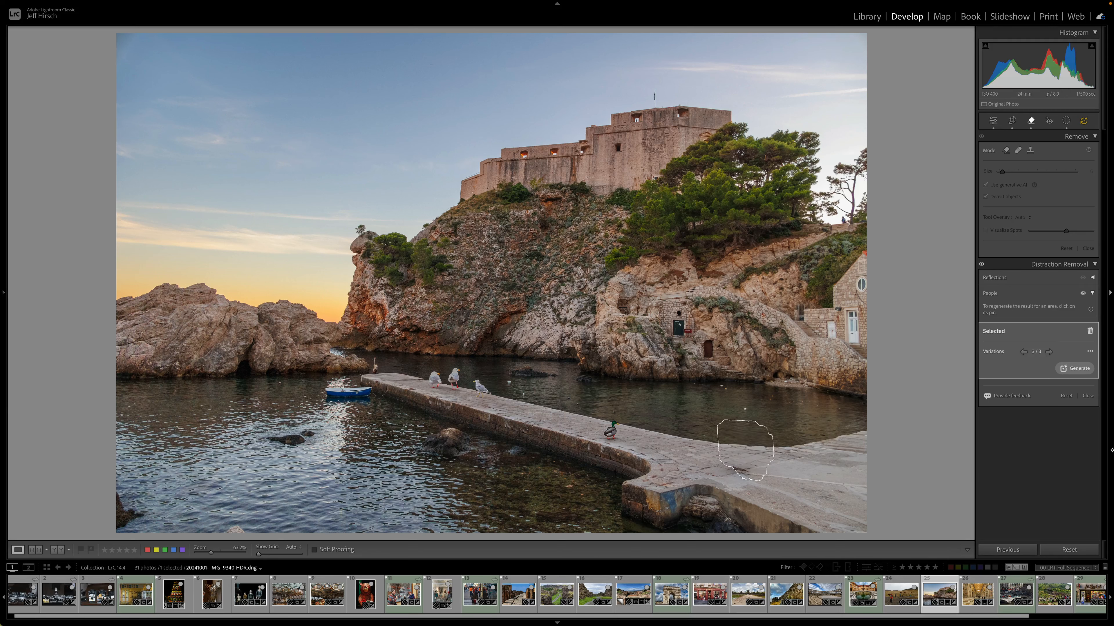
Review and regenerate the variations for the seated person's area on the pier, and reset the photo's people removal
click(619, 440)
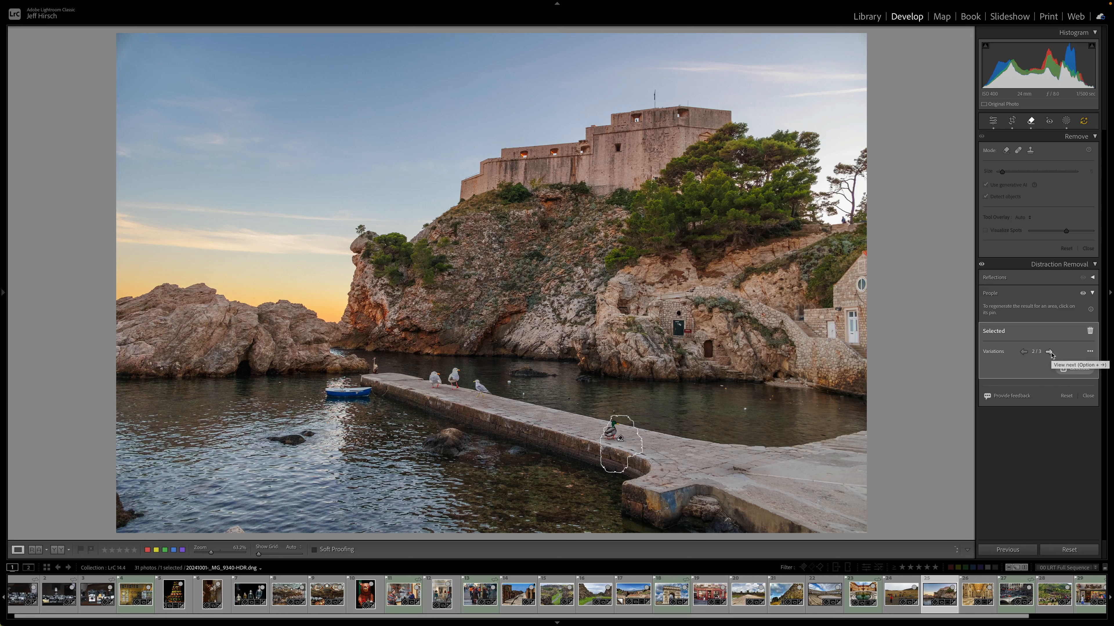
click(1051, 352)
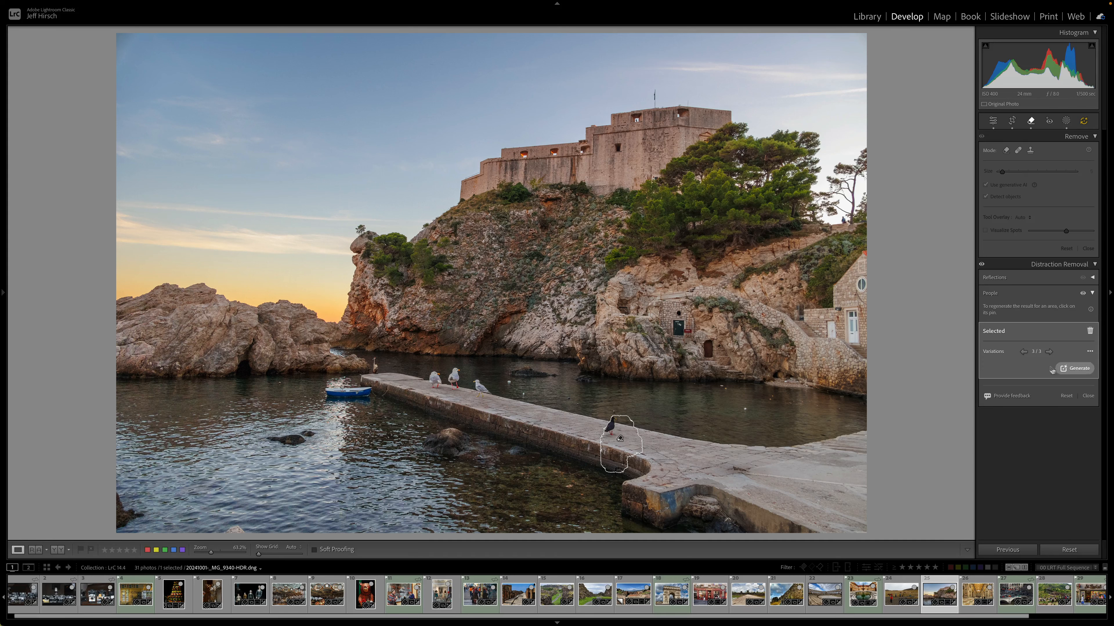
click(1075, 370)
click(1022, 353)
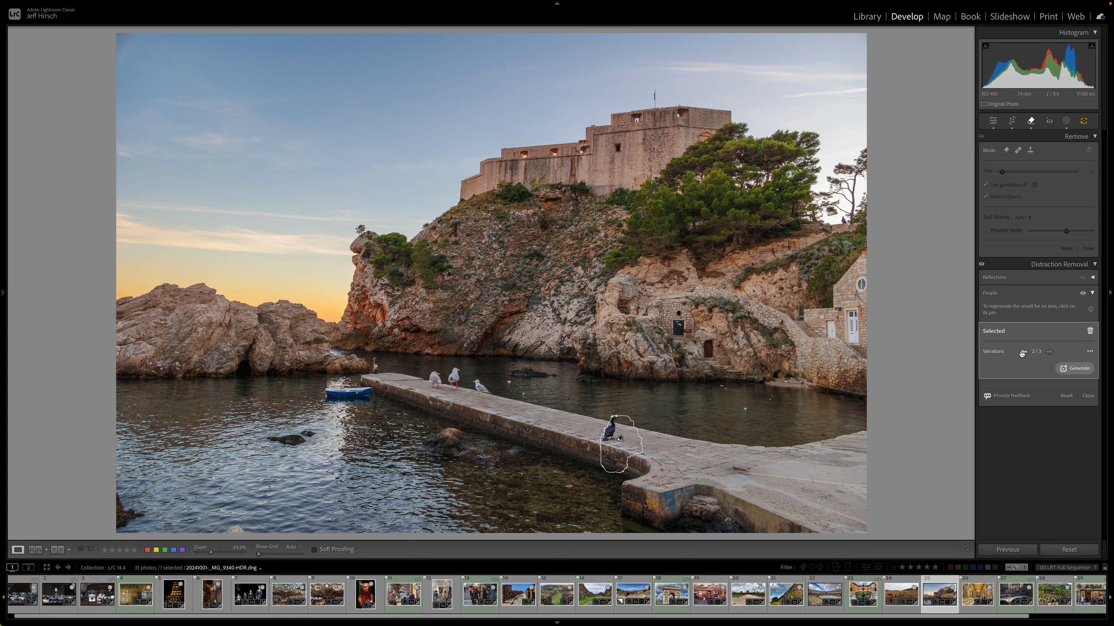
click(1024, 351)
click(1067, 396)
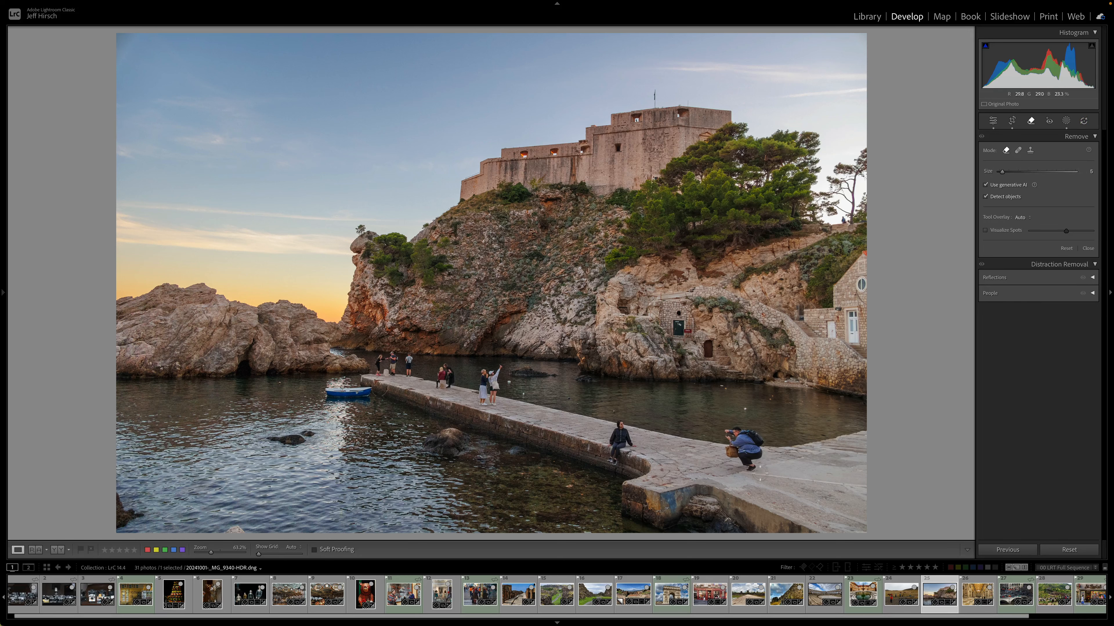
Try removing everyone along the pier with one brushed generative AI Remove mask, reset the result, and close the tool
mouse_move(731, 472)
mouse_down()
mouse_move(752, 462)
mouse_move(721, 457)
mouse_move(721, 428)
mouse_move(762, 426)
mouse_move(773, 463)
mouse_move(738, 476)
mouse_up()
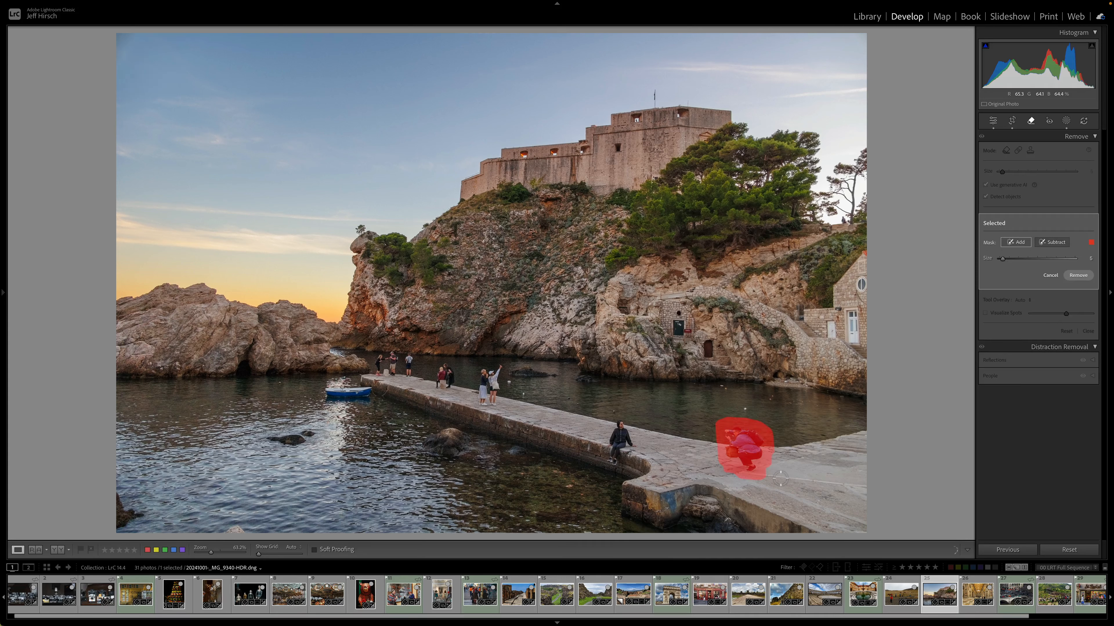
mouse_move(616, 461)
mouse_down()
mouse_move(638, 448)
mouse_move(622, 422)
mouse_move(610, 467)
mouse_move(608, 456)
mouse_up()
mouse_move(482, 404)
mouse_down()
mouse_move(483, 370)
mouse_move(506, 370)
mouse_move(494, 403)
mouse_move(494, 383)
mouse_move(436, 372)
mouse_move(443, 364)
mouse_move(450, 387)
mouse_move(451, 370)
mouse_up()
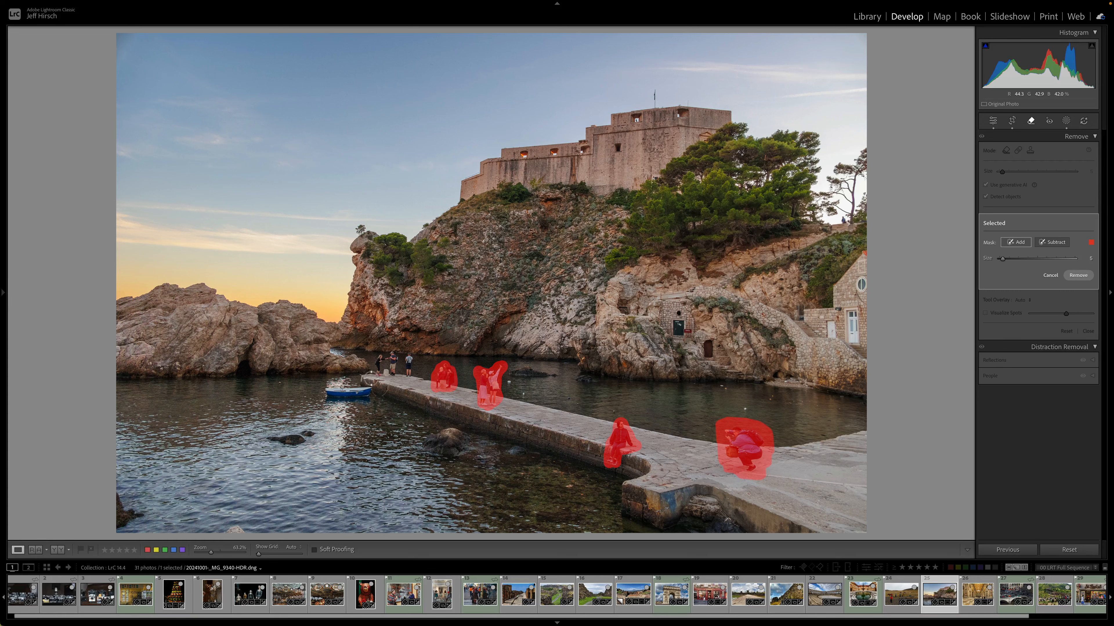
mouse_move(367, 376)
mouse_down()
mouse_move(377, 380)
mouse_move(379, 356)
mouse_move(410, 361)
mouse_move(410, 375)
mouse_move(386, 371)
mouse_move(406, 370)
mouse_up()
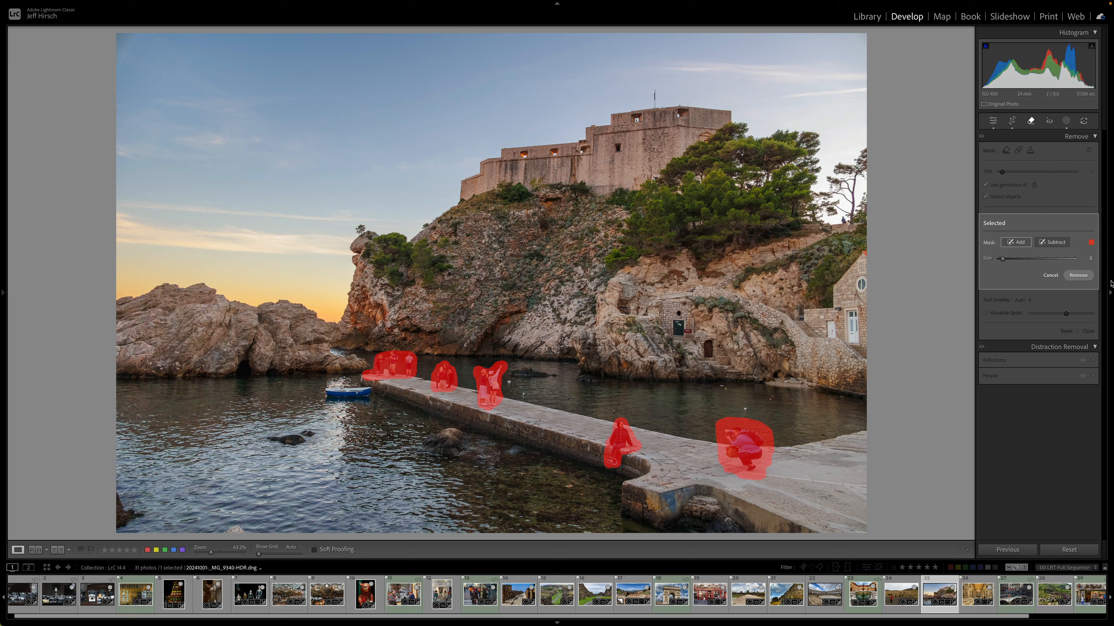
click(1080, 276)
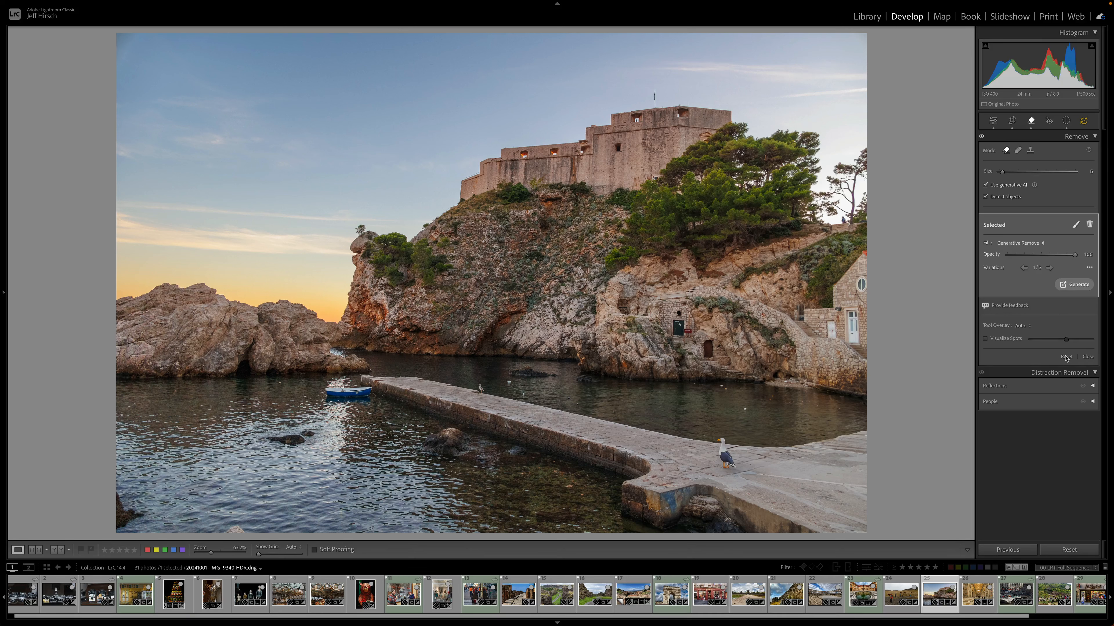
click(1067, 357)
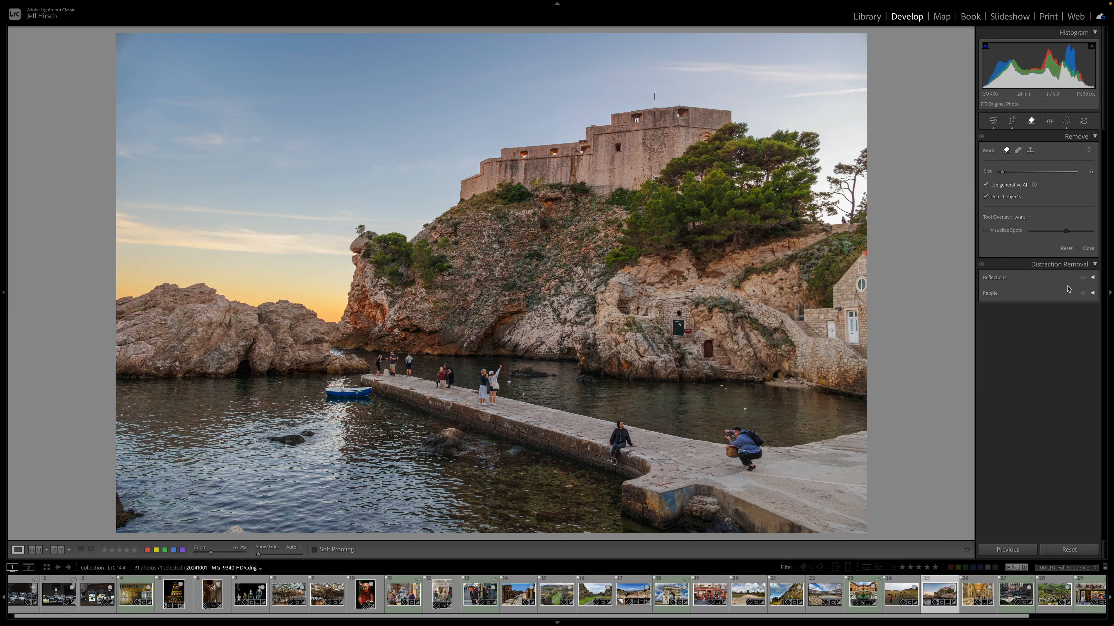
click(1029, 121)
Open the basilica interior photo and remove all its detected people with Distraction Removal
click(970, 591)
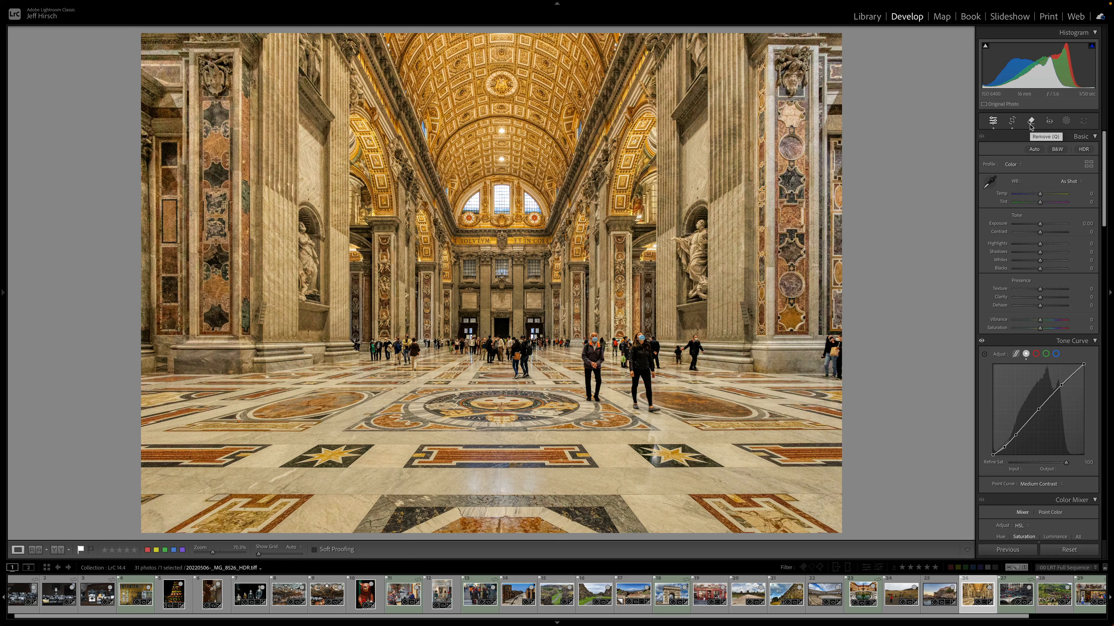
click(1031, 125)
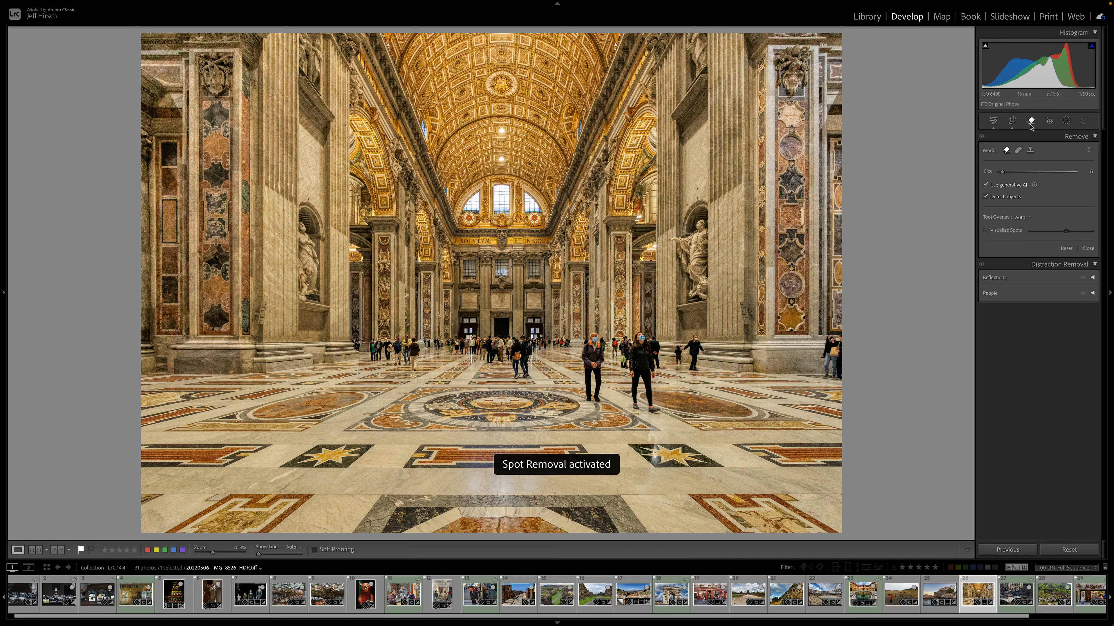
click(1092, 293)
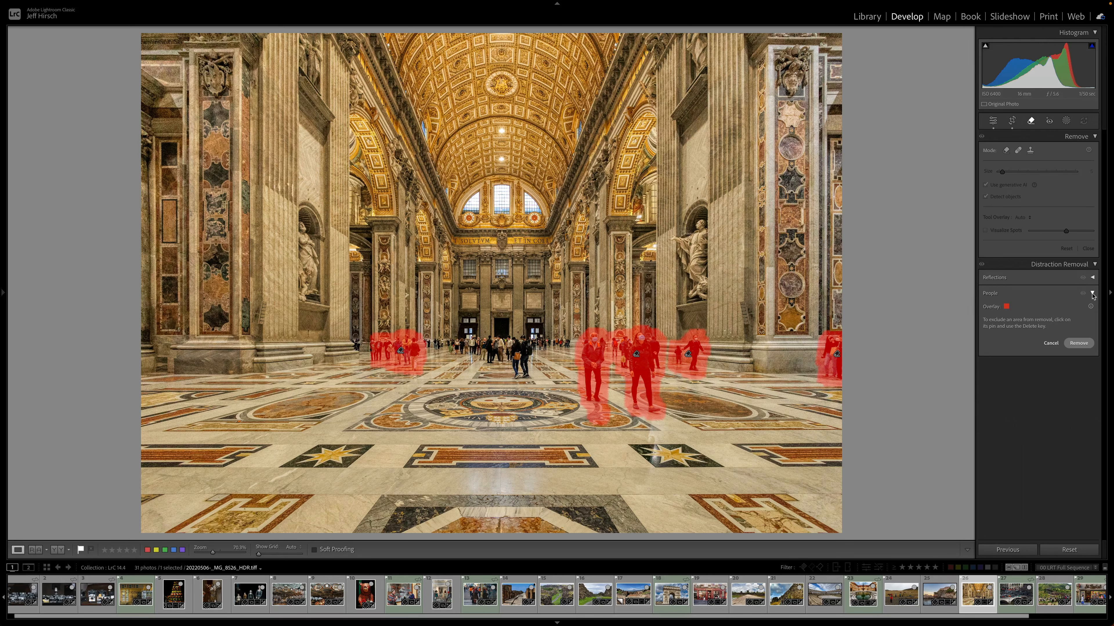
click(1075, 345)
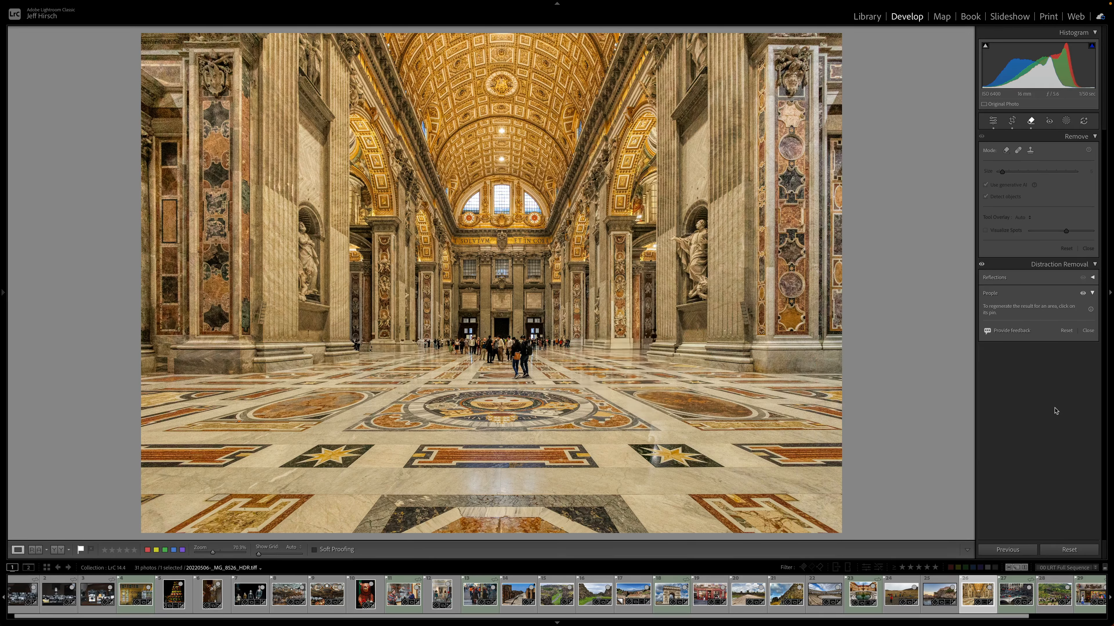
Compare the basilica before and after the people removal and inspect the result for the two foreground walkers' area
click(982, 265)
click(981, 265)
click(981, 265)
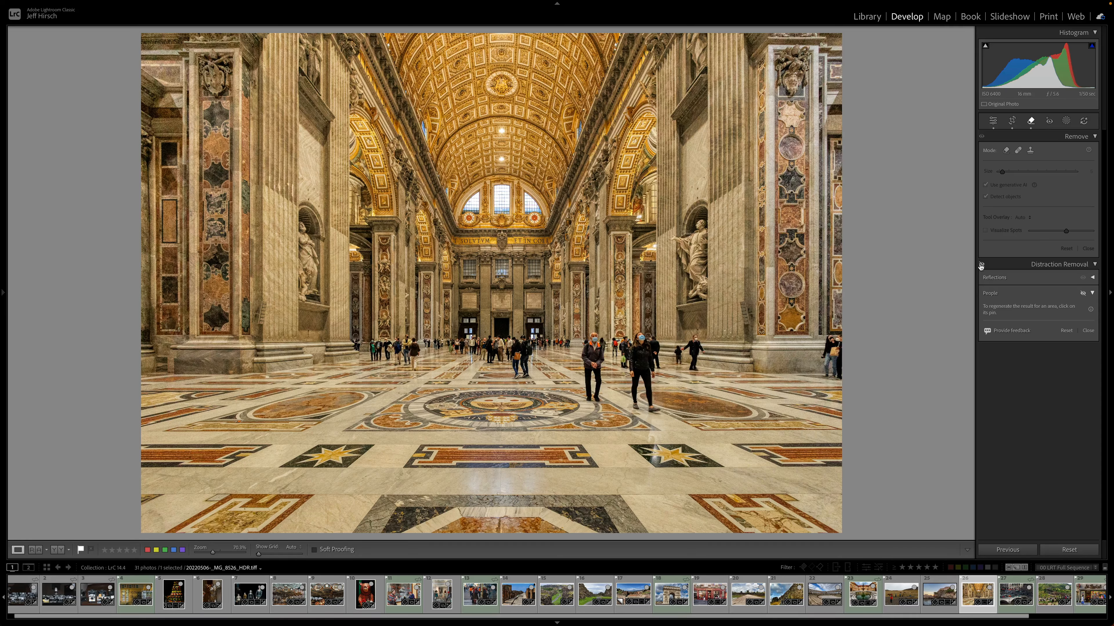
click(981, 265)
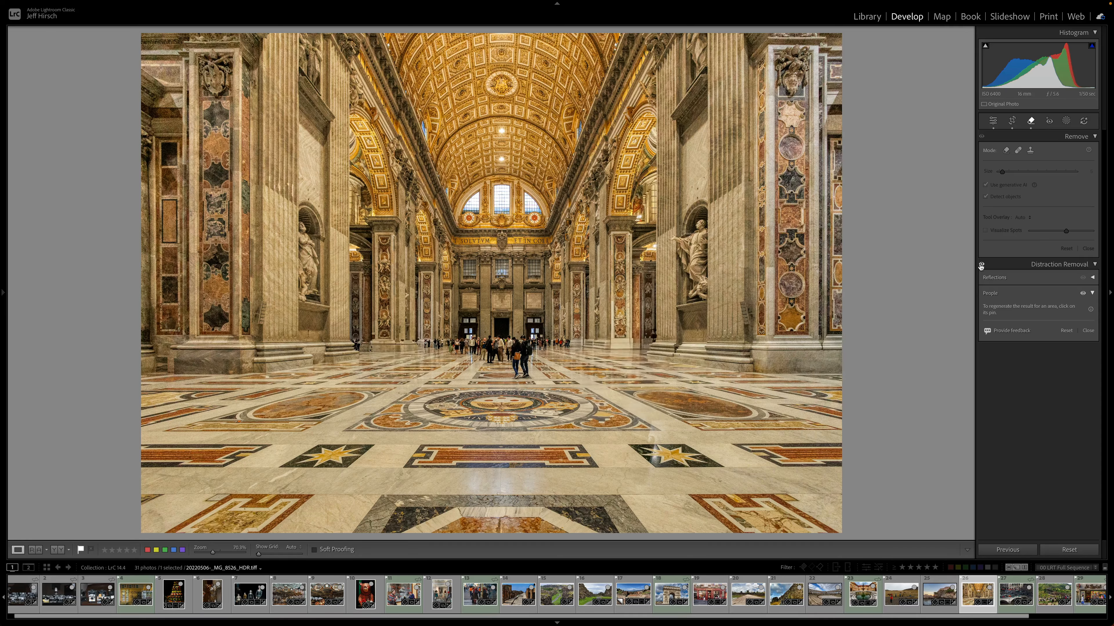
click(636, 354)
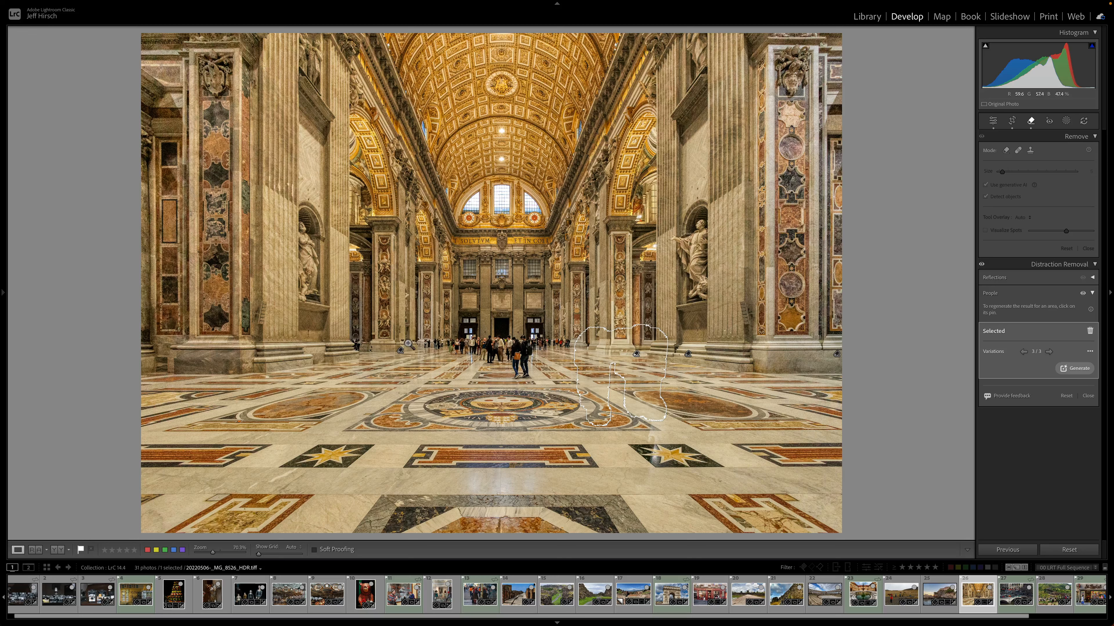
Brush a Remove mask over the remaining crowd at the nave's far end and subtract its excess outer edges
click(1007, 150)
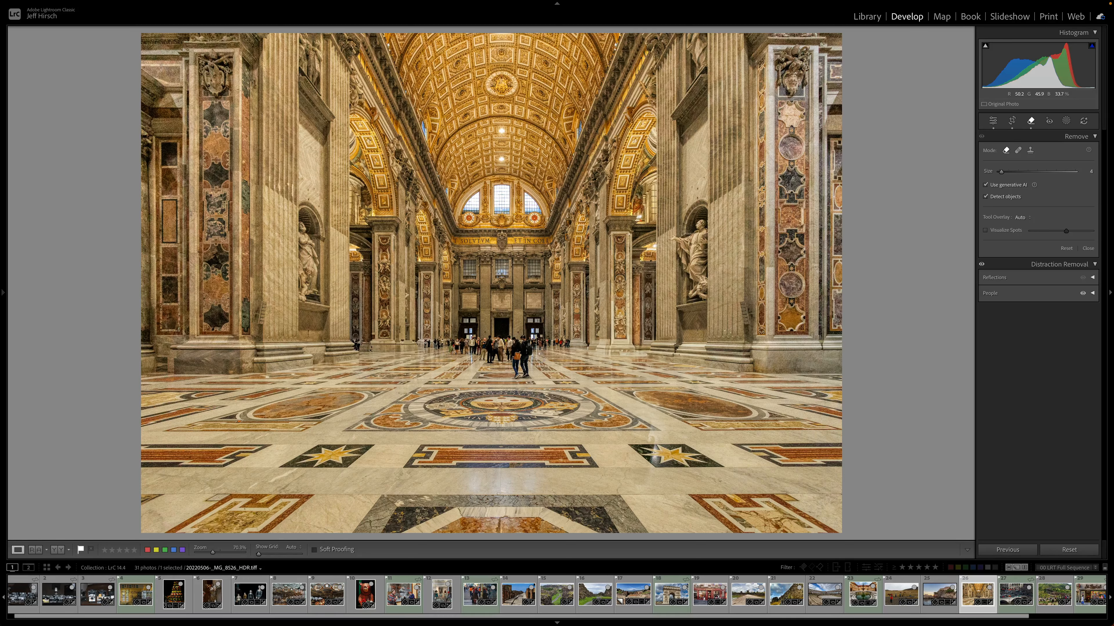
mouse_move(570, 340)
mouse_down()
mouse_move(537, 344)
mouse_move(518, 375)
mouse_move(514, 363)
mouse_move(426, 348)
mouse_move(488, 337)
mouse_move(557, 343)
mouse_up()
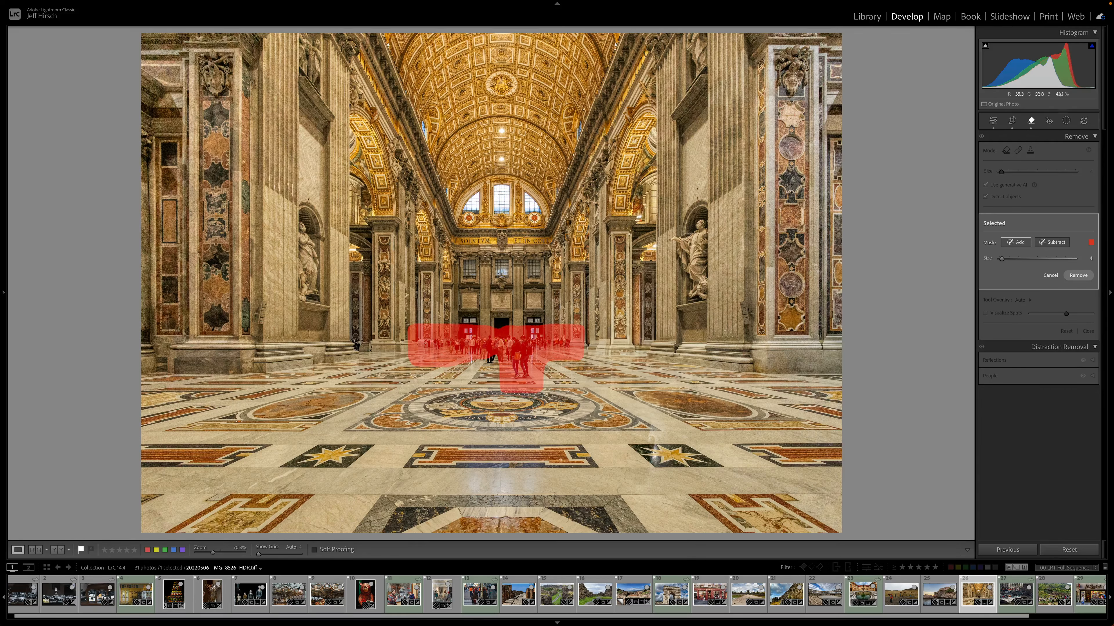
key(alt)
key(alt)
mouse_move(412, 369)
mouse_down()
mouse_move(467, 370)
mouse_move(410, 361)
mouse_move(413, 341)
mouse_move(435, 328)
mouse_move(585, 327)
mouse_move(581, 351)
mouse_move(542, 394)
mouse_move(502, 401)
mouse_up()
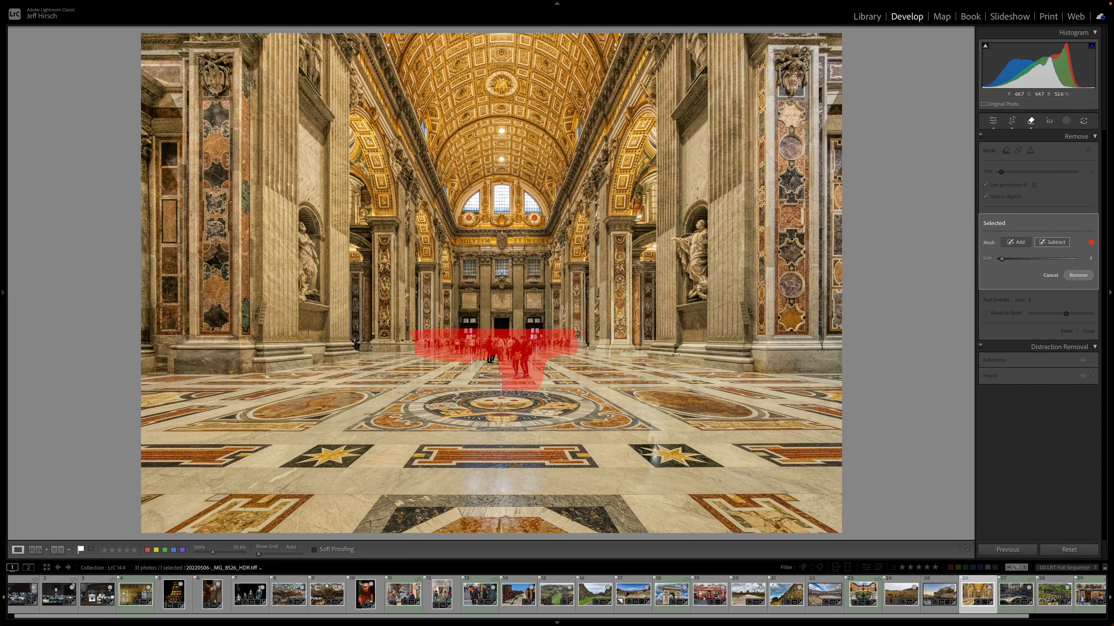
Add the uncovered people in the middle of the crowd to the mask and remove the crowd with generative AI
key(alt)
drag(496, 358, 490, 360)
click(1073, 281)
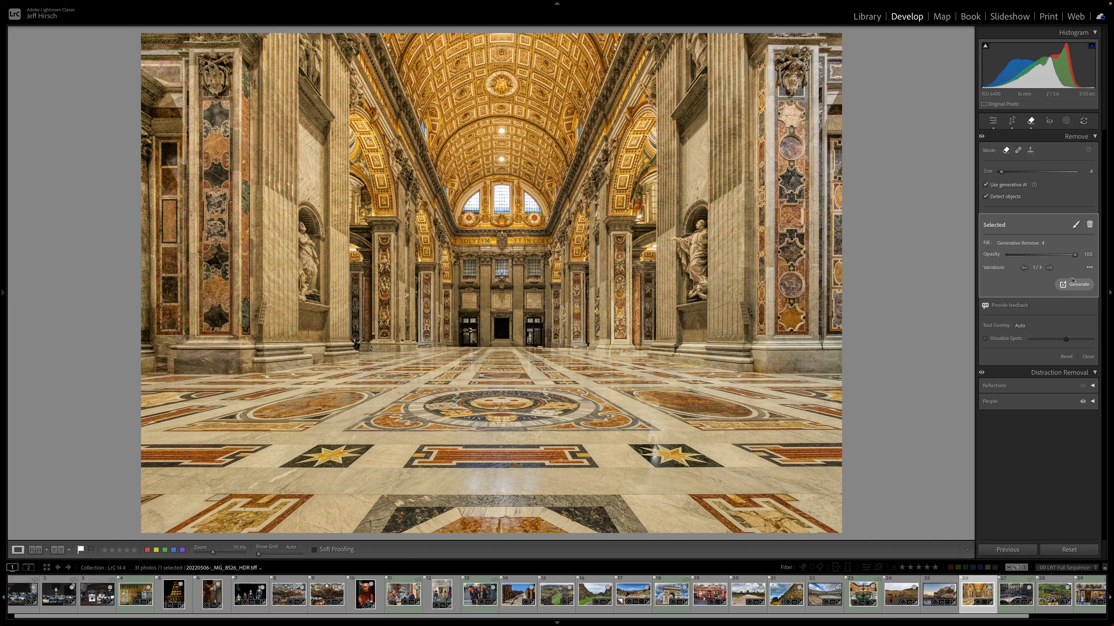
Check the crowd removal's variations and compare the basilica with and without the Remove and Distraction Removal edits
click(1049, 268)
click(982, 136)
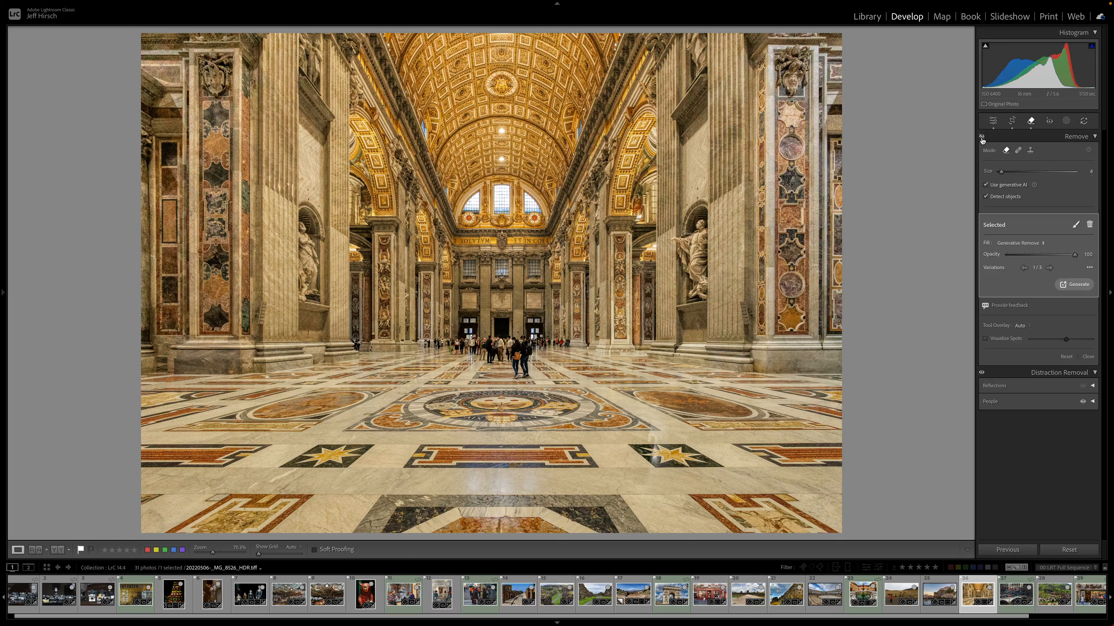
click(981, 137)
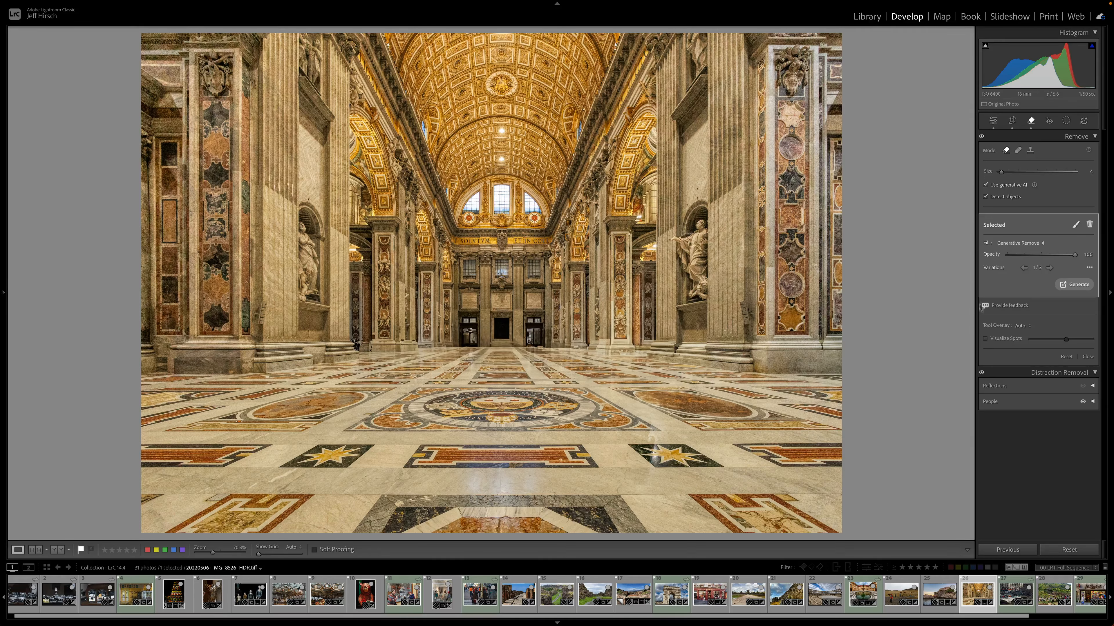
click(982, 373)
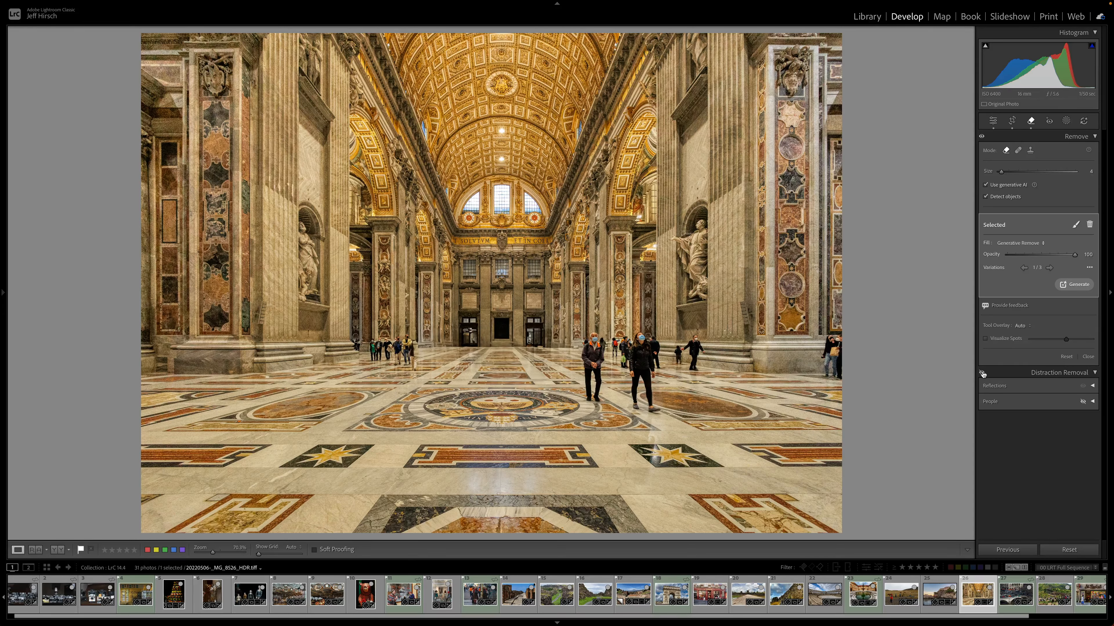
click(982, 373)
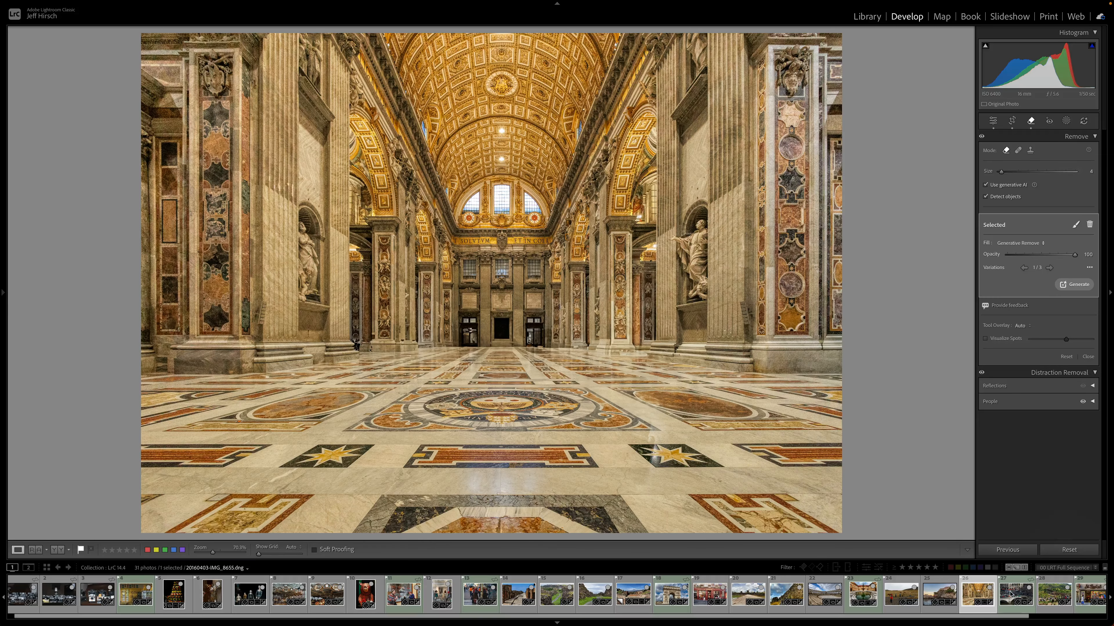
View the city bridge photo, and open the railway viaduct photo to run people detection on its hillside crowd
click(1010, 594)
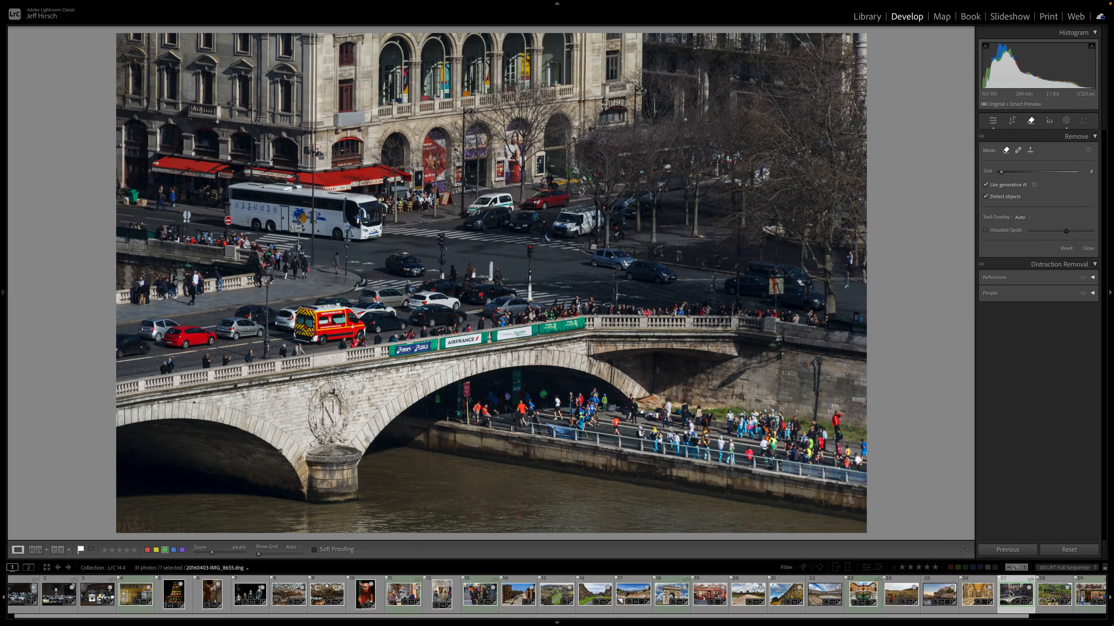
click(1045, 594)
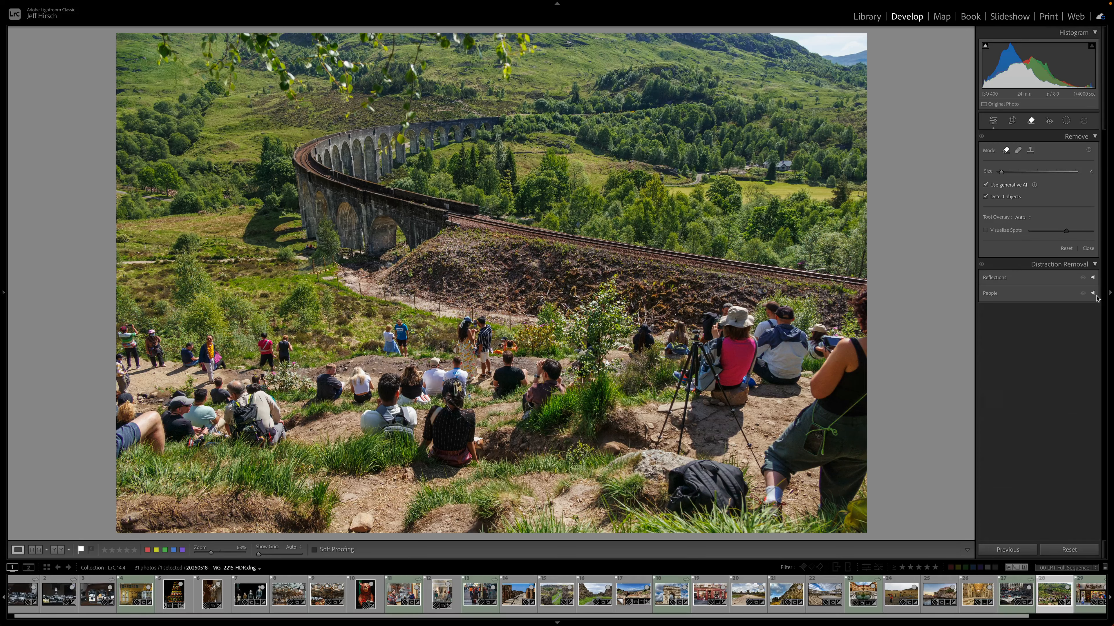
click(1094, 296)
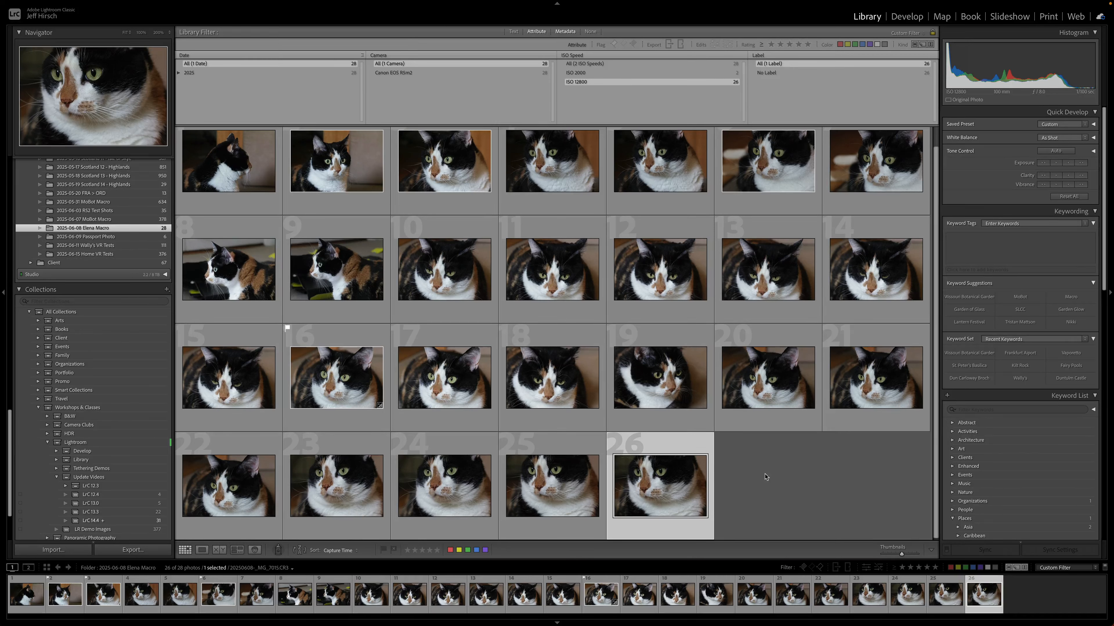
Run Enhance on the last cat photo and dismiss the notice with Don't show again enabled
right_click(656, 487)
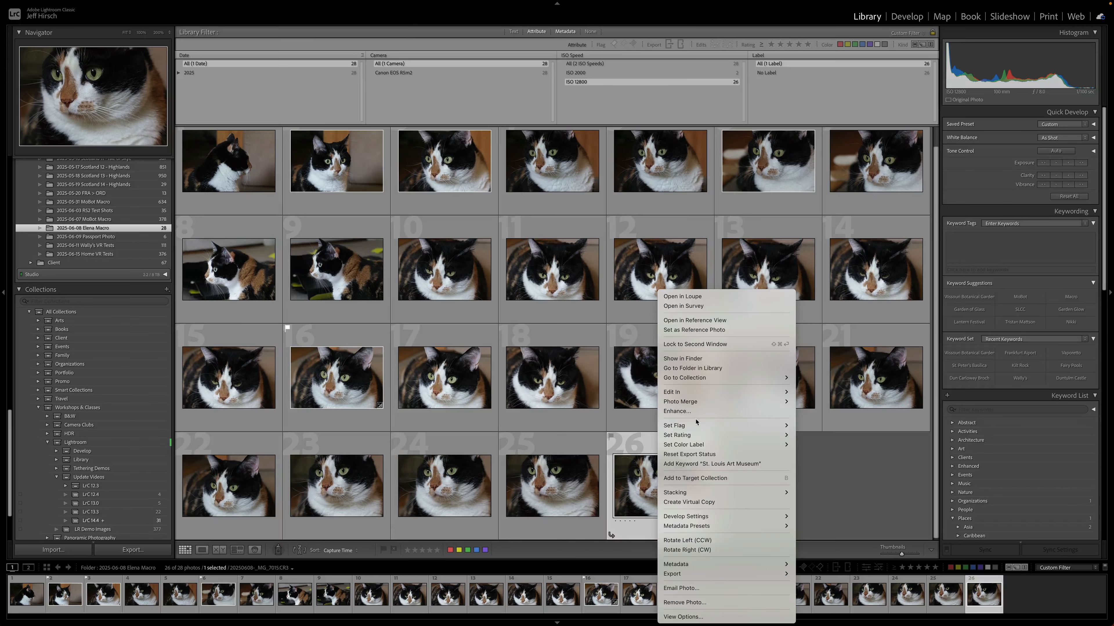
click(689, 413)
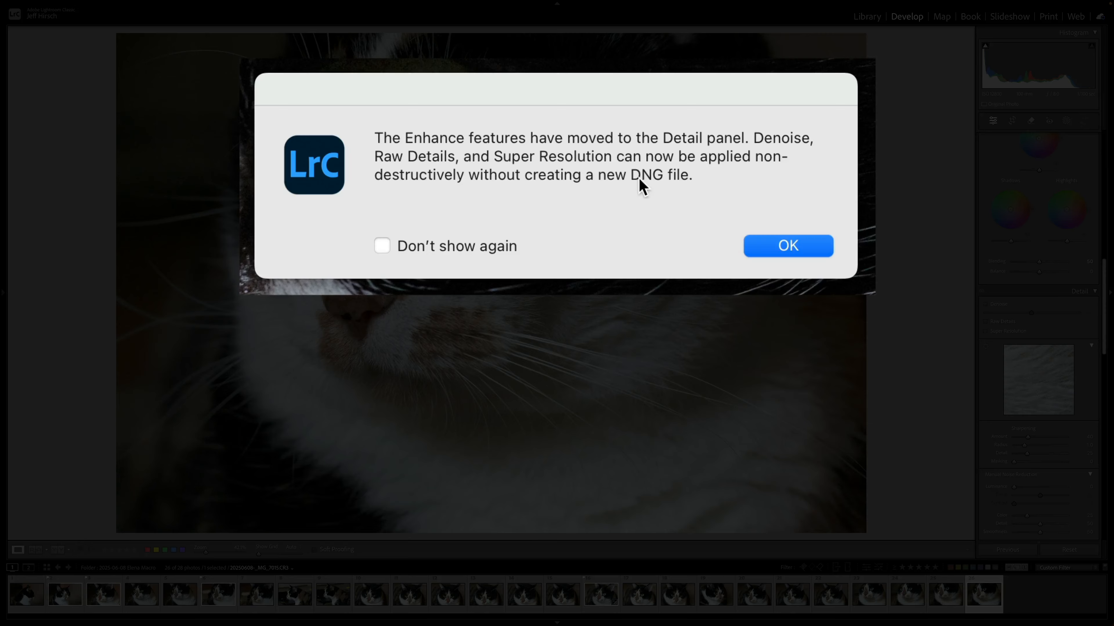
click(385, 247)
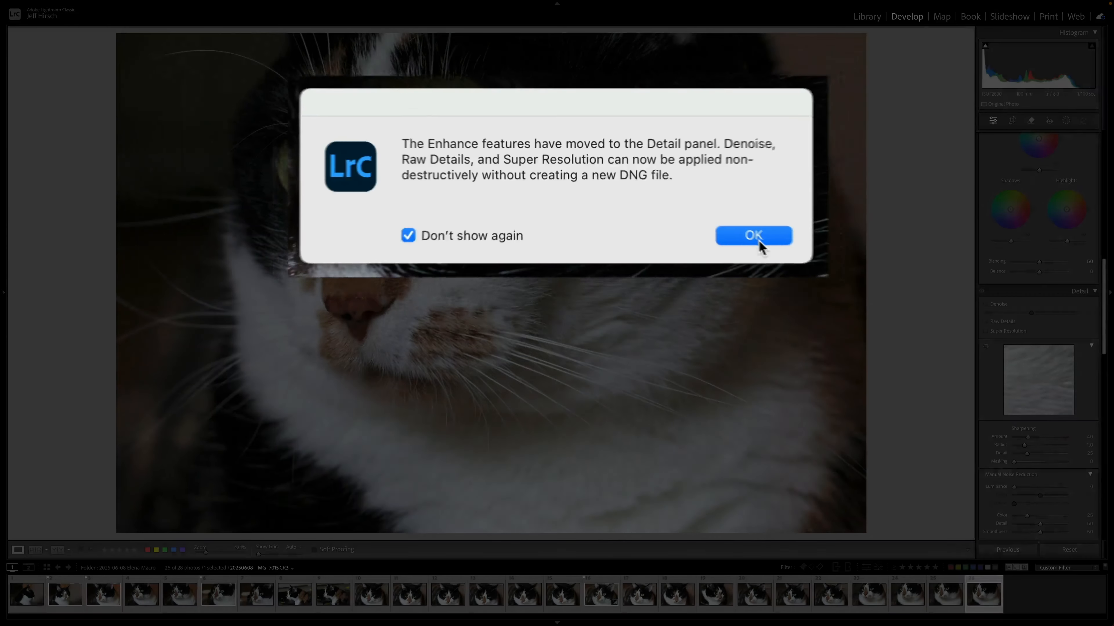
click(794, 254)
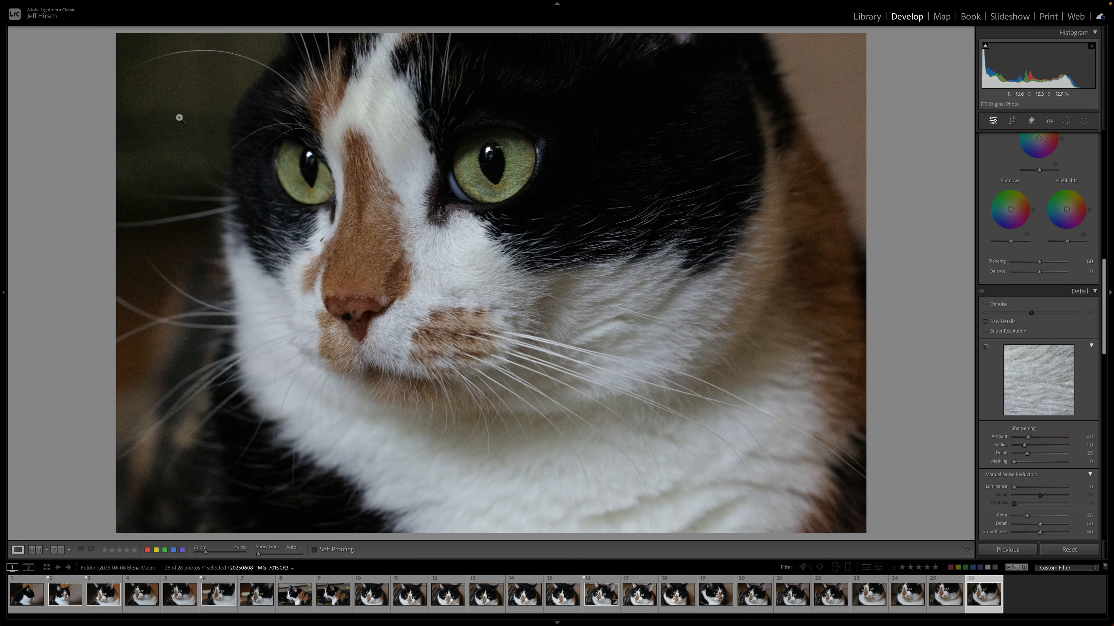
Apply Denoise to the cat photo and raise its amount slightly, checking the dark background and eye at 100%
click(167, 110)
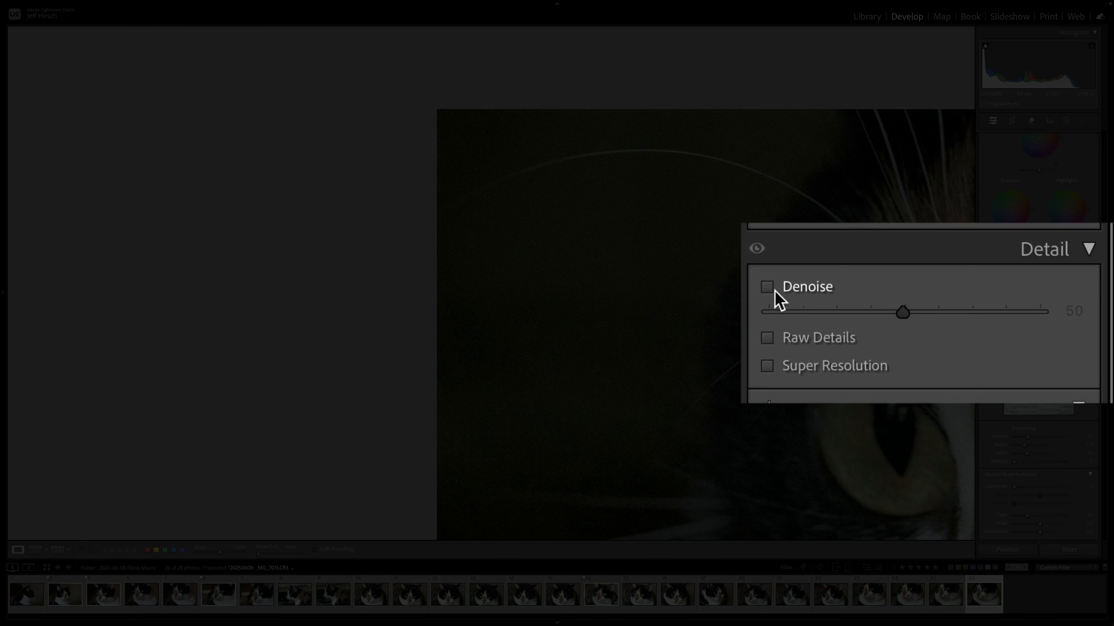
click(986, 304)
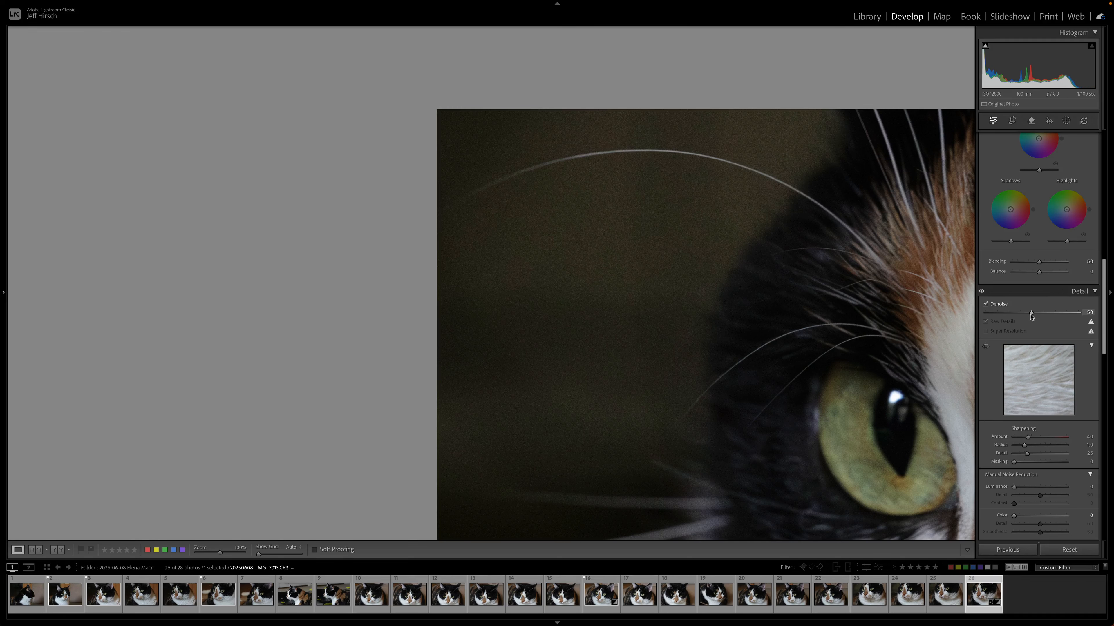
drag(1030, 314, 1041, 315)
mouse_move(1091, 333)
click(796, 339)
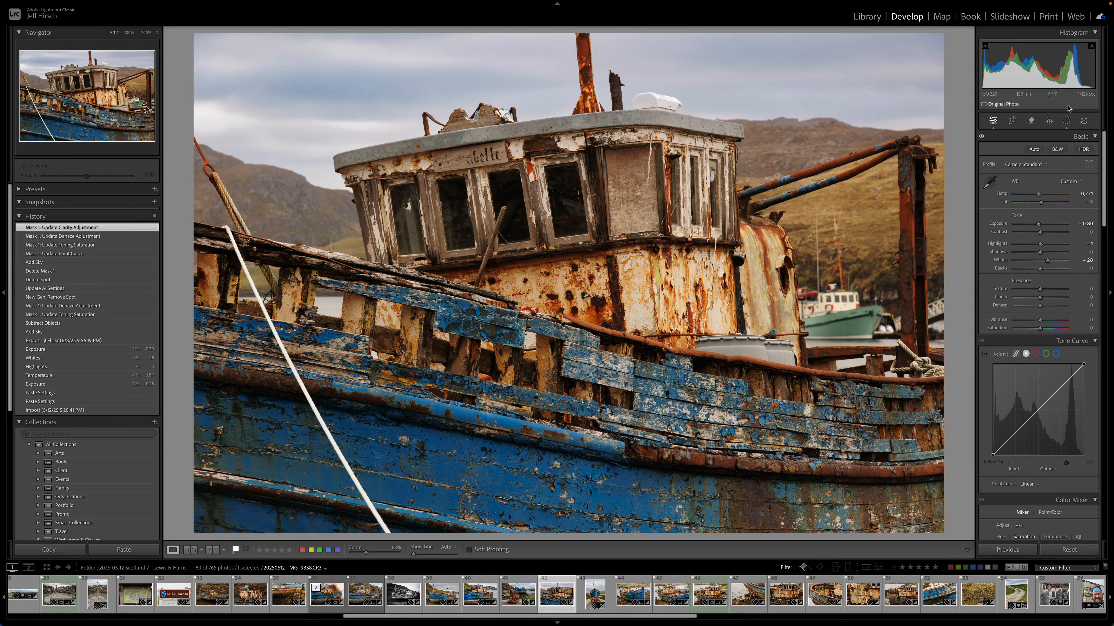
Check the sky mask on the old boat photo, and remove the rusty mast above the wheelhouse with generative AI
click(1065, 120)
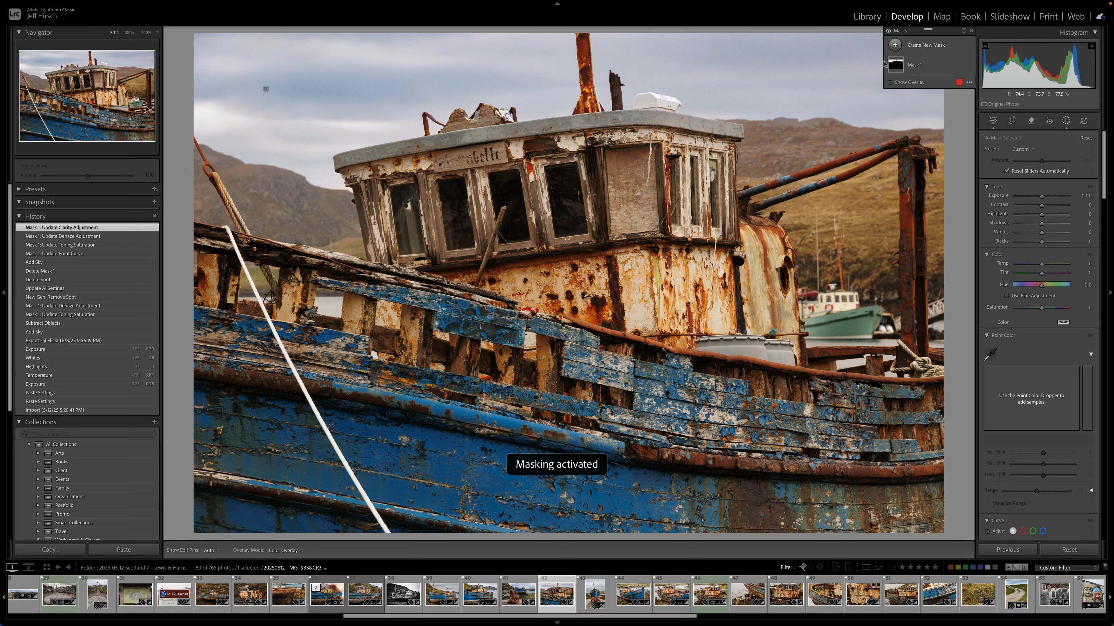
mouse_move(895, 65)
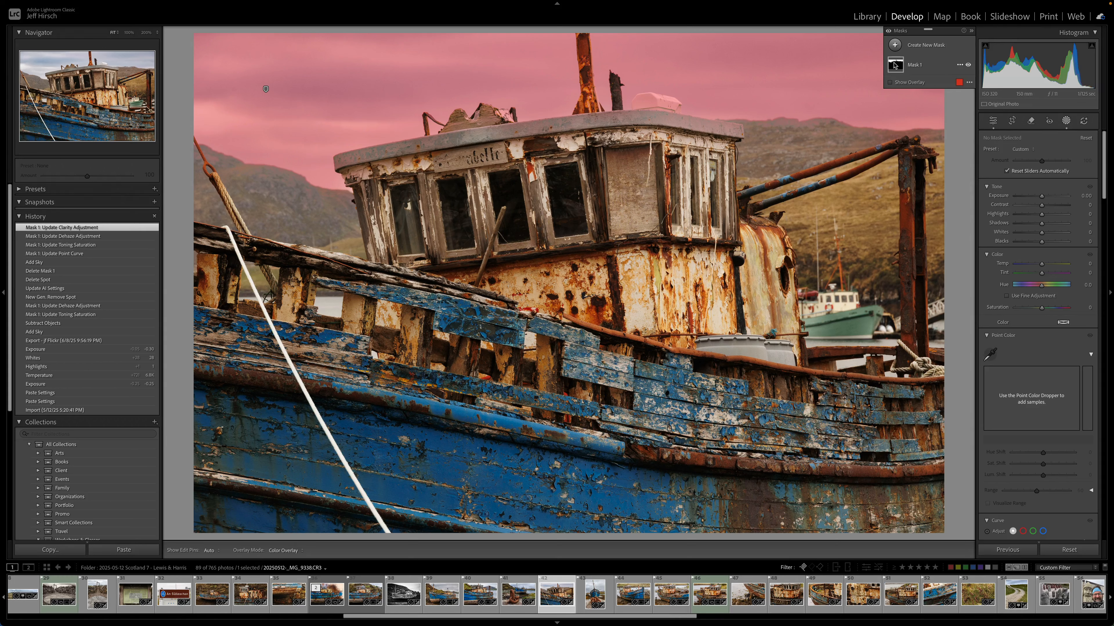
click(1031, 121)
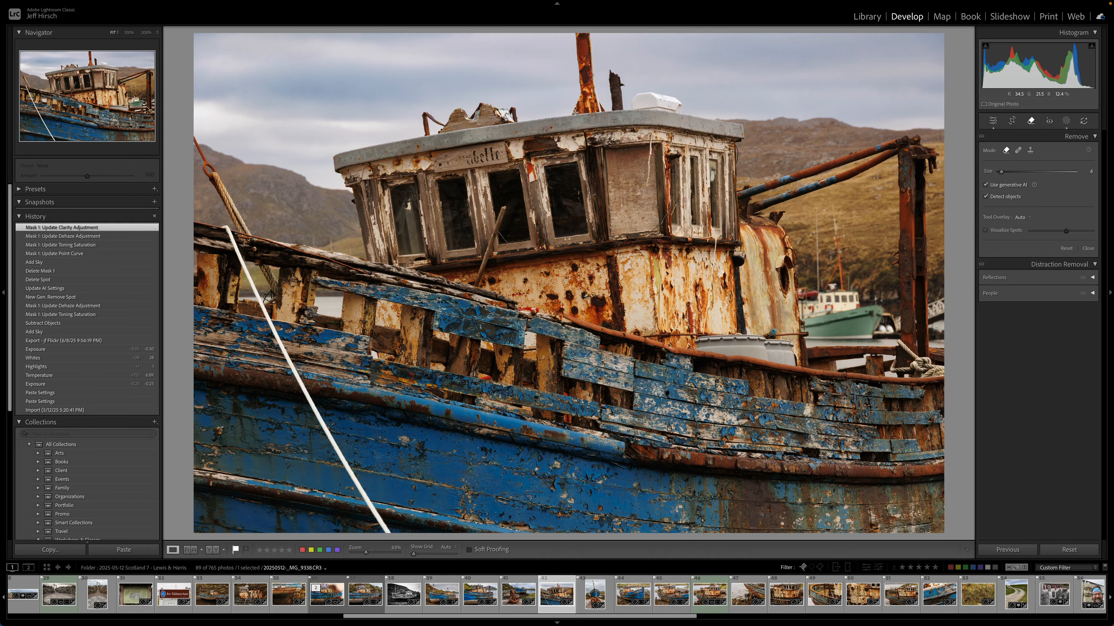
mouse_move(576, 112)
mouse_down()
mouse_move(579, 31)
mouse_move(593, 34)
mouse_move(605, 105)
mouse_move(579, 116)
mouse_up()
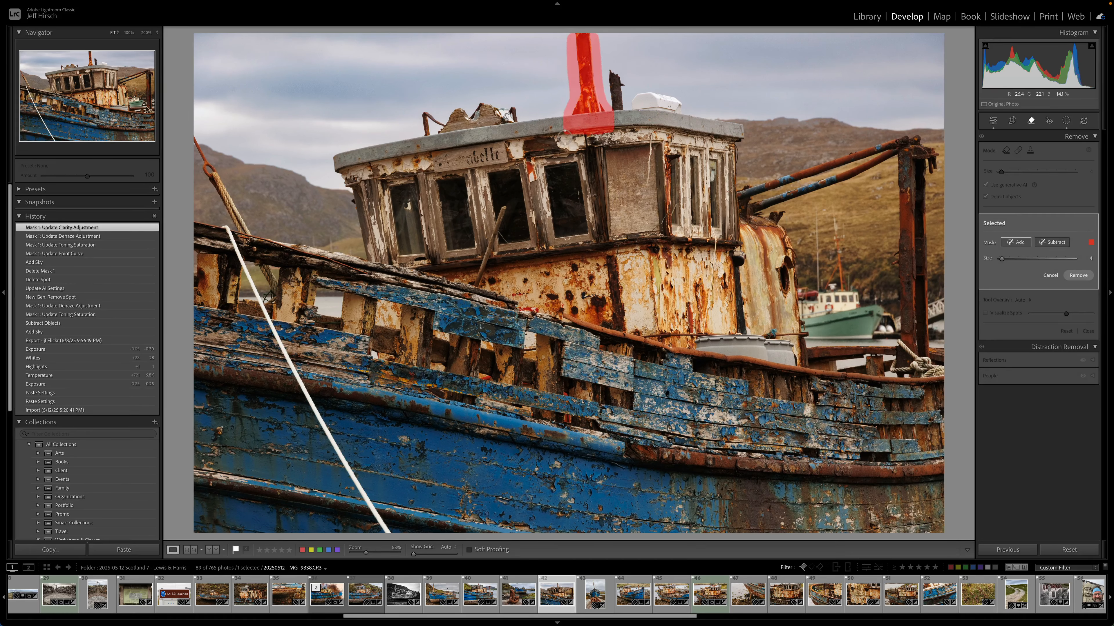
key(alt)
click(1076, 276)
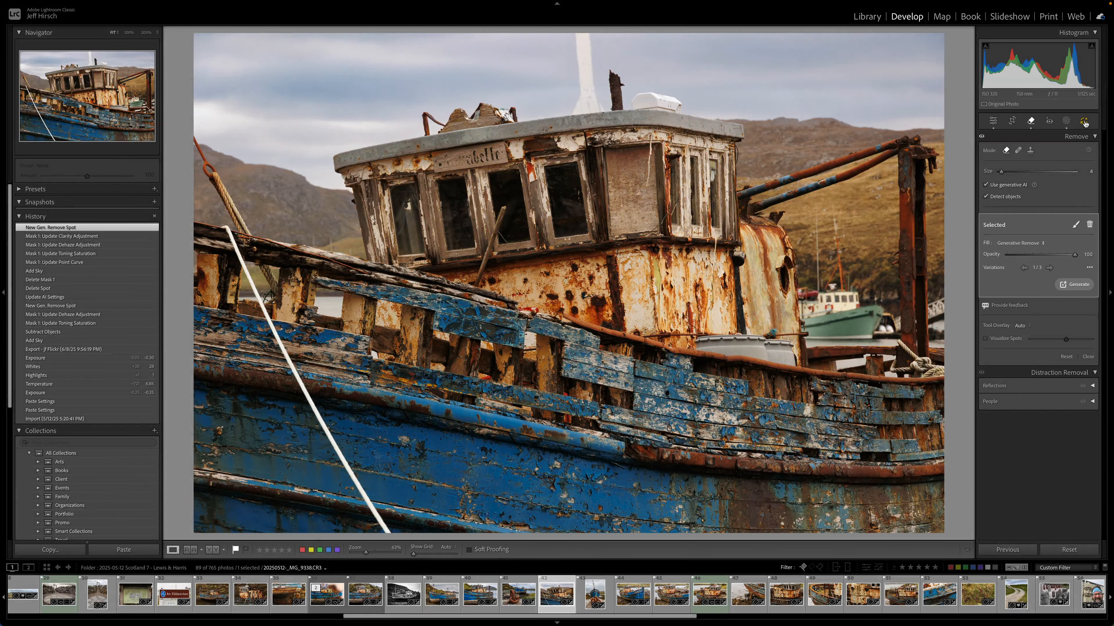
Review the boat photo's AI edit status and update its outdated Masking settings
click(1084, 121)
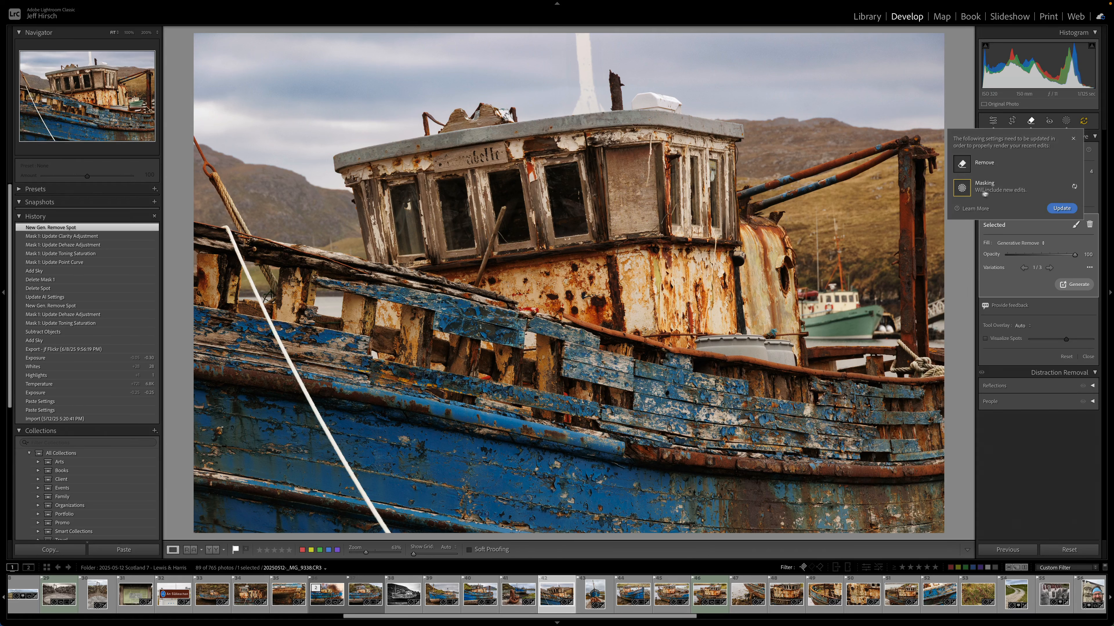
click(1061, 208)
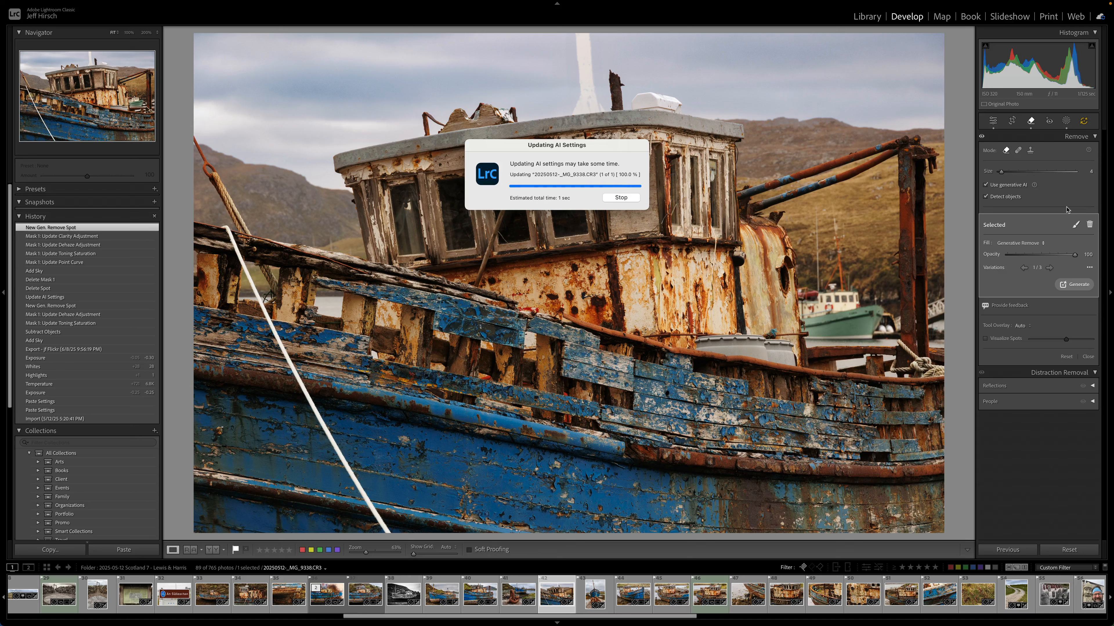